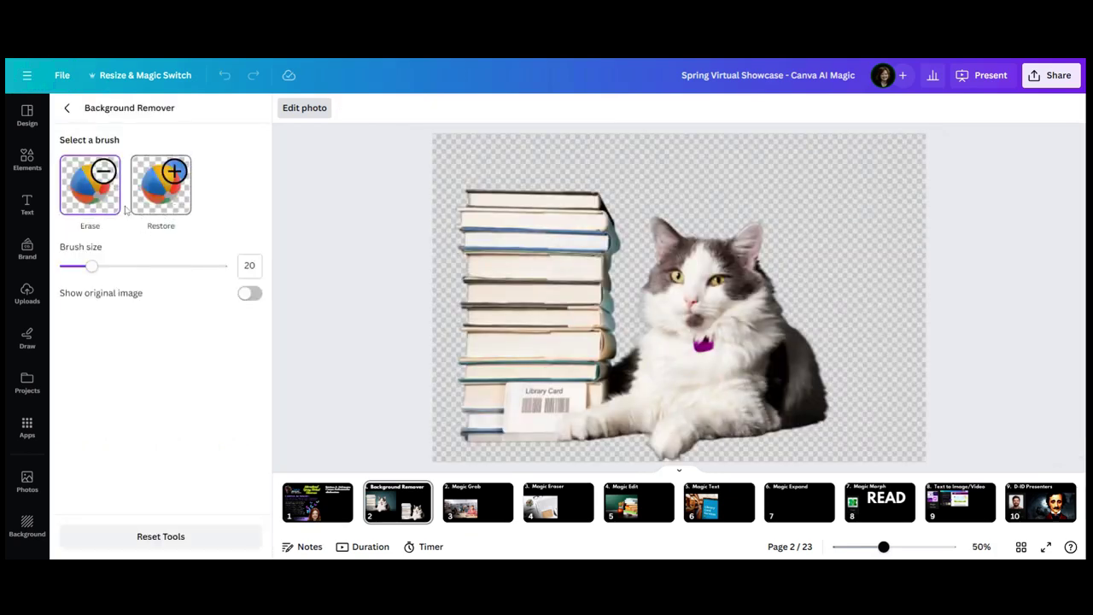
# Step: Preview the original image, then erase the top two books of the stack, enlarging the brush to 32 for the second one
pyautogui.click(249, 296)
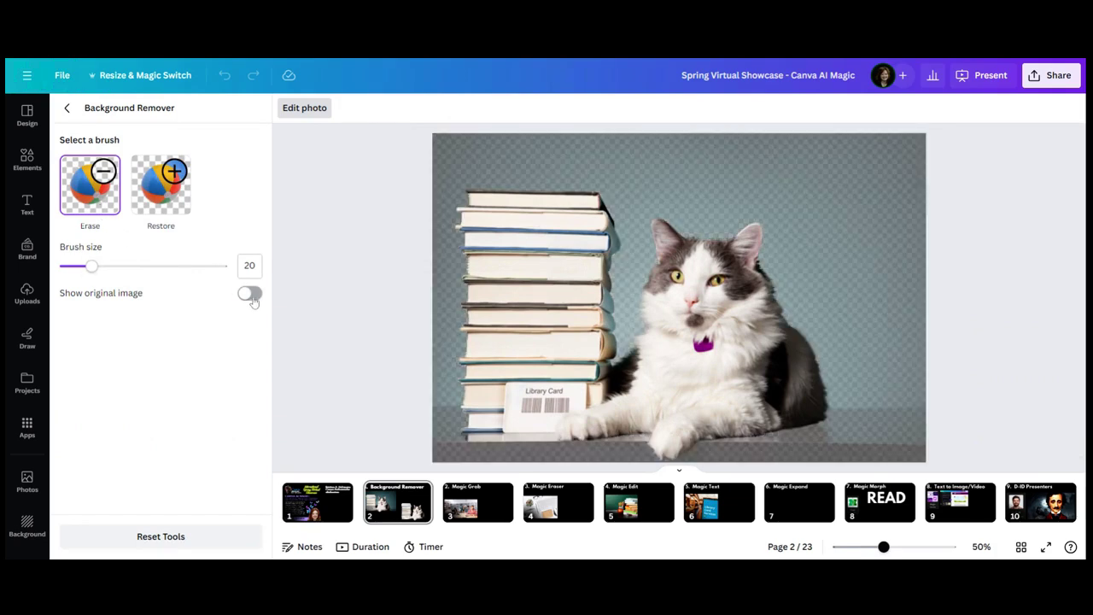
pyautogui.click(248, 296)
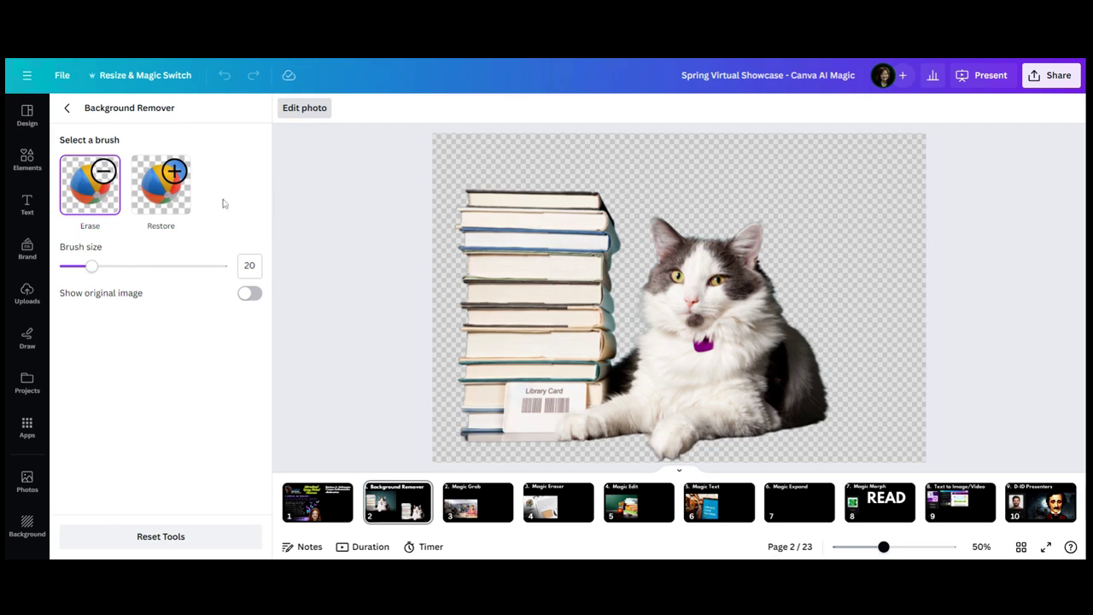
pyautogui.moveTo(475, 195)
pyautogui.mouseDown()
pyautogui.moveTo(611, 198)
pyautogui.moveTo(571, 197)
pyautogui.mouseUp()
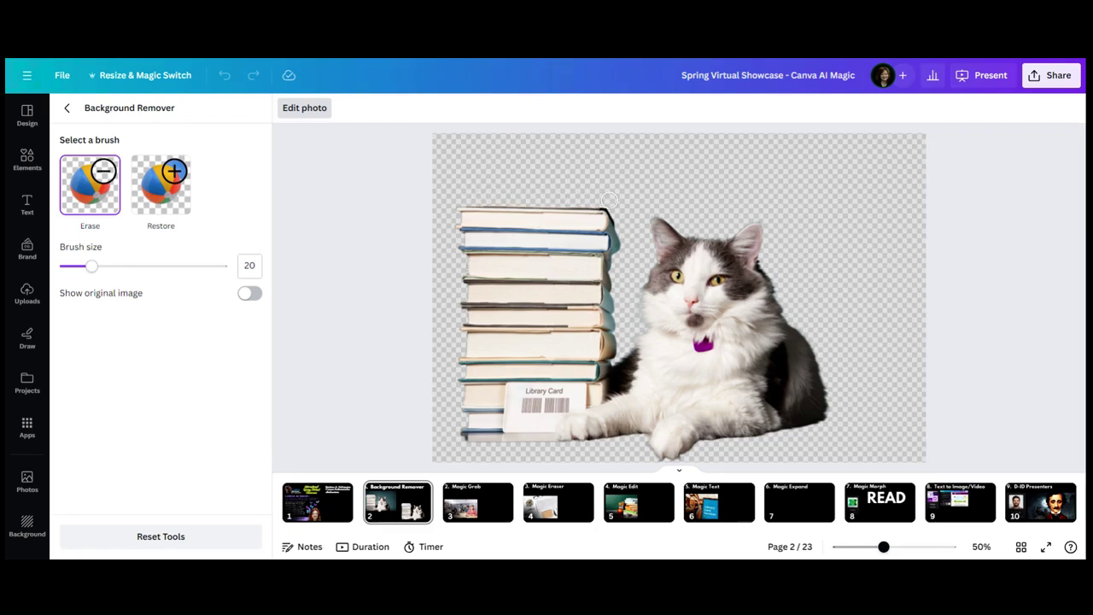
pyautogui.moveTo(92, 265)
pyautogui.mouseDown()
pyautogui.moveTo(216, 284)
pyautogui.moveTo(114, 279)
pyautogui.mouseUp()
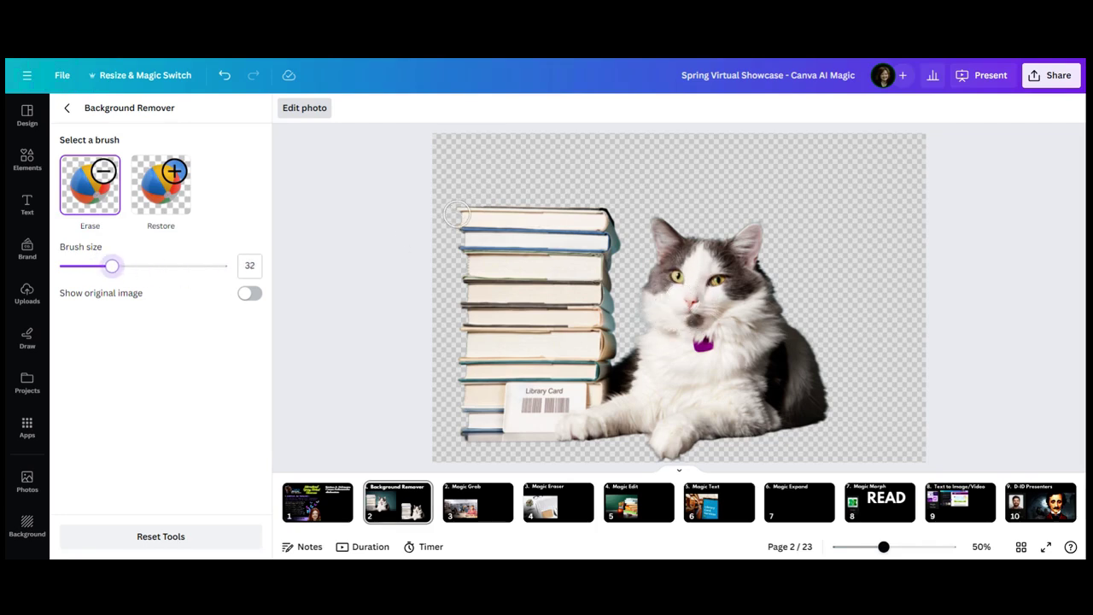
pyautogui.moveTo(456, 214); pyautogui.dragTo(607, 215)
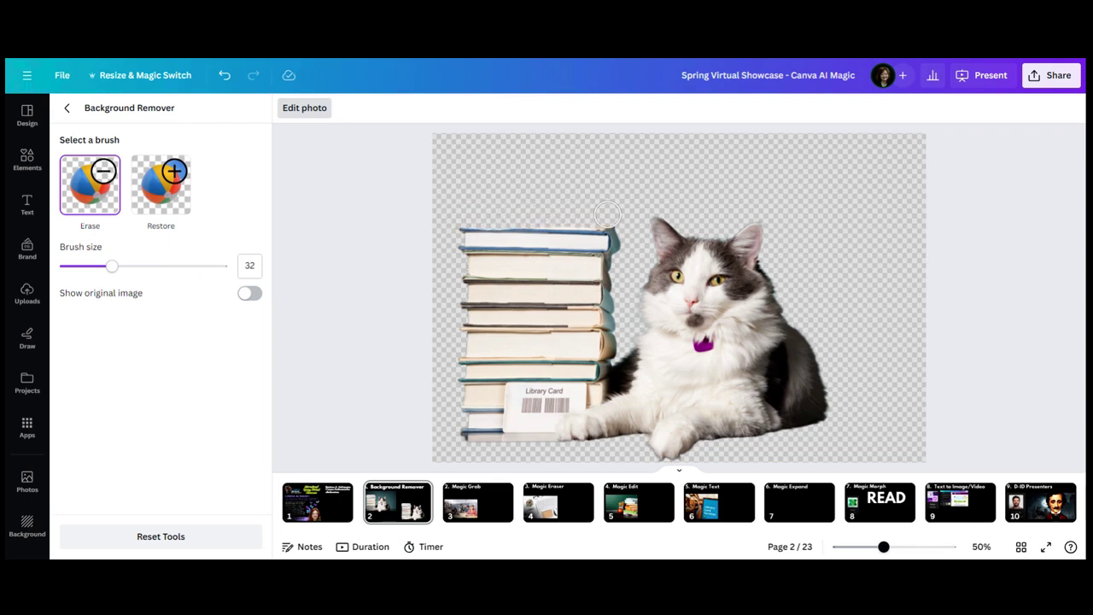
# Step: Restore the erased books at the top of the stack, compare against the original image, and return to the page
pyautogui.click(170, 194)
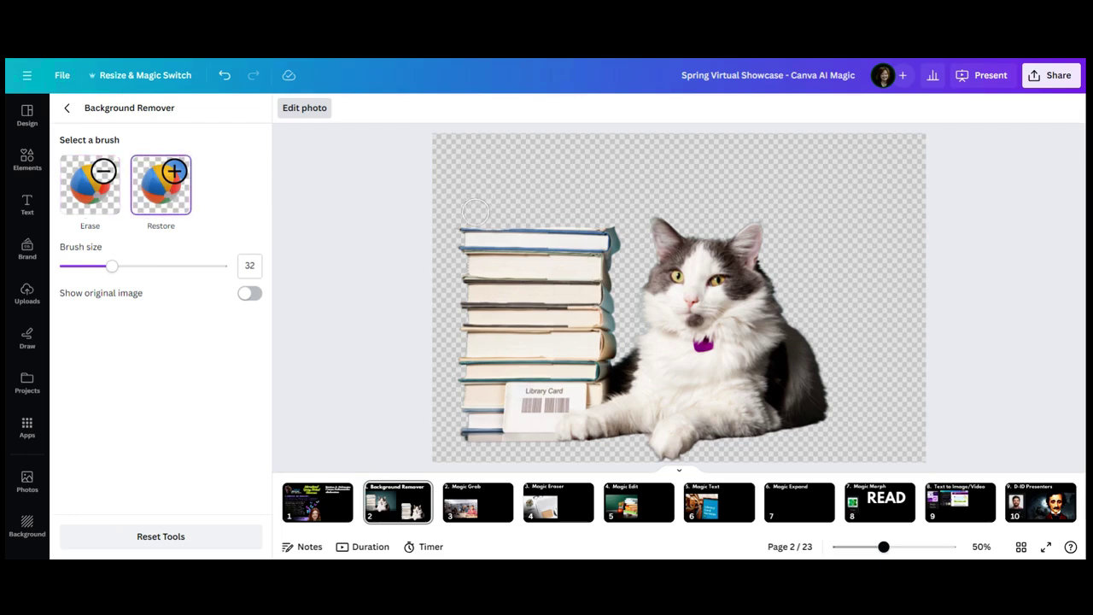
pyautogui.moveTo(468, 219)
pyautogui.mouseDown()
pyautogui.moveTo(600, 225)
pyautogui.moveTo(465, 216)
pyautogui.moveTo(602, 210)
pyautogui.mouseUp()
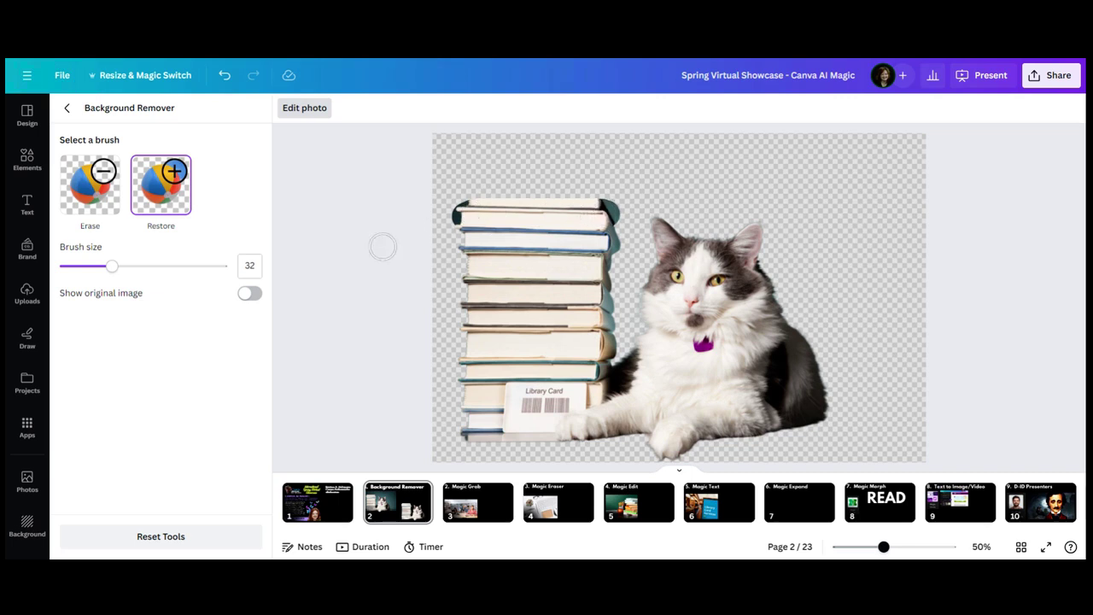
pyautogui.click(251, 295)
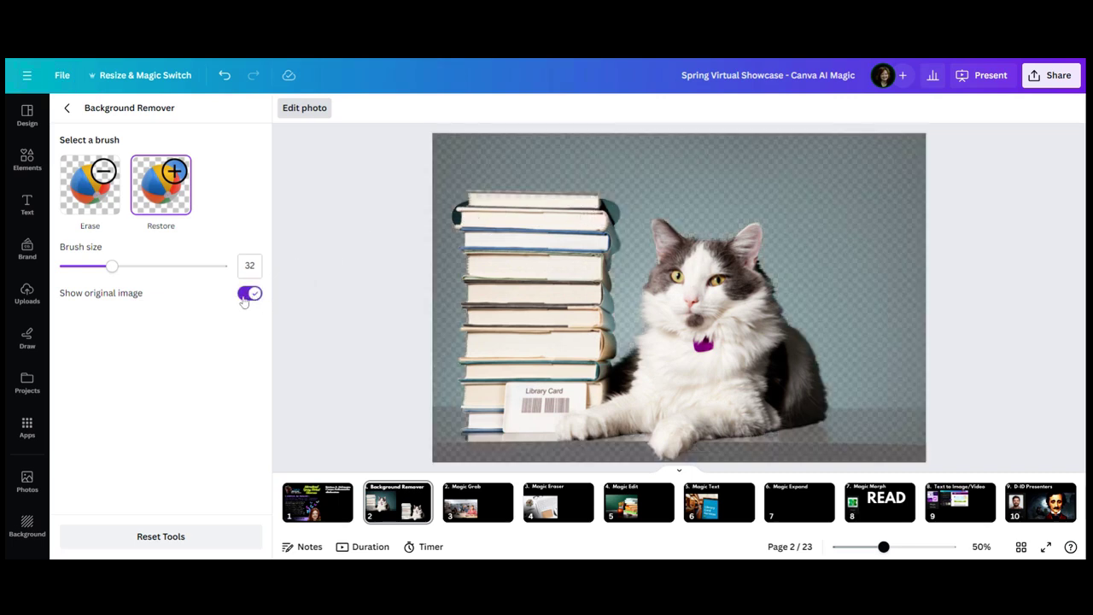
pyautogui.click(248, 294)
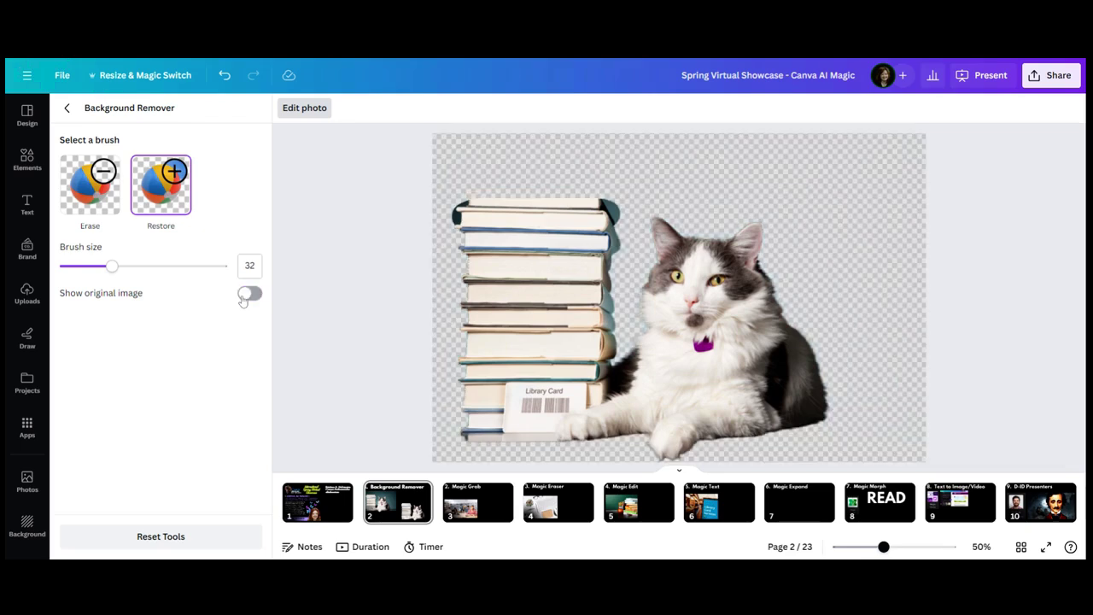
pyautogui.click(68, 109)
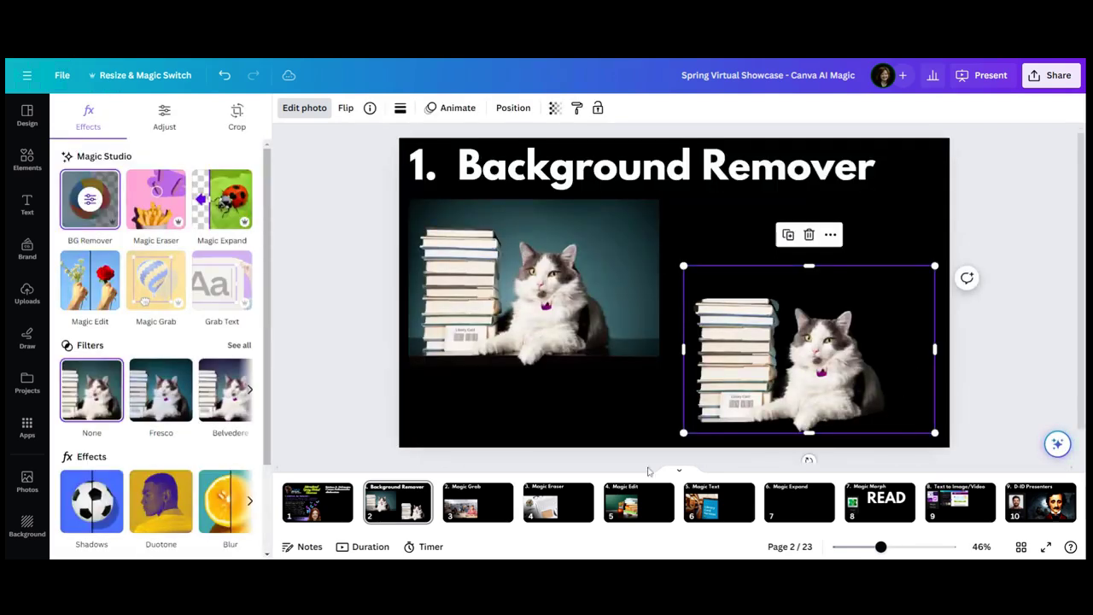
# Step: Open Magic Grab for the lower copy of the library classroom photo on page 3
pyautogui.click(467, 512)
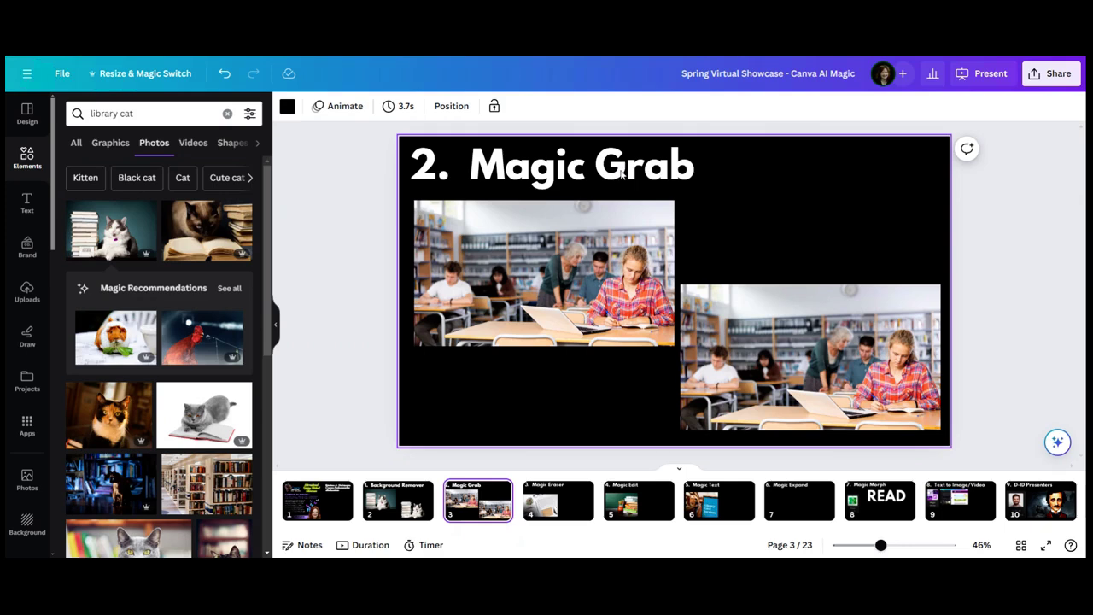
pyautogui.click(736, 381)
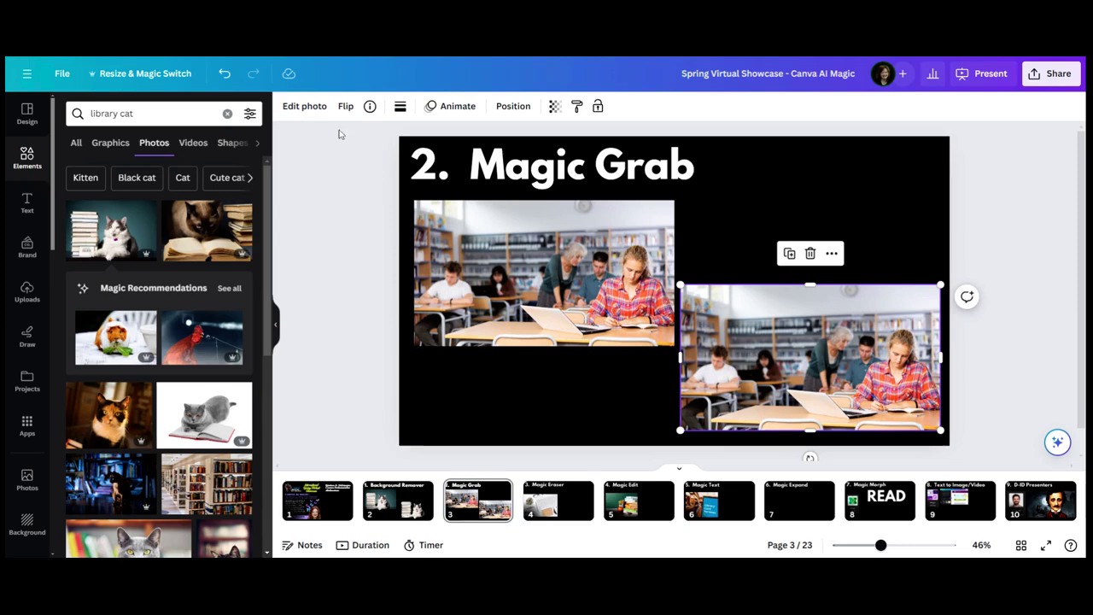
pyautogui.click(306, 109)
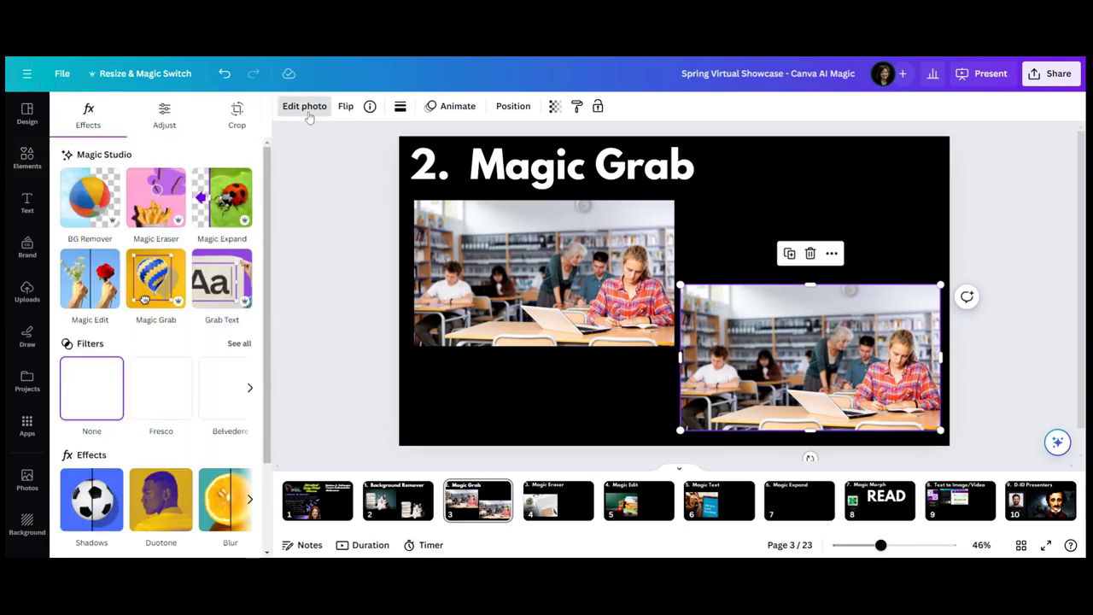
pyautogui.click(156, 290)
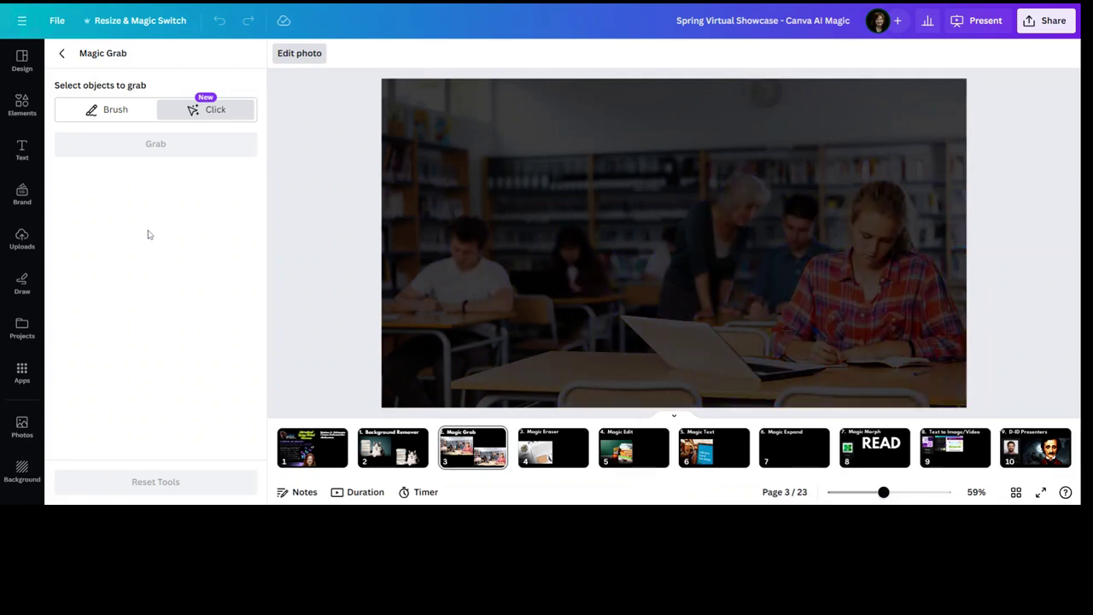
pyautogui.click(105, 120)
pyautogui.moveTo(122, 162)
pyautogui.mouseDown()
pyautogui.moveTo(246, 161)
pyautogui.moveTo(130, 169)
pyautogui.mouseUp()
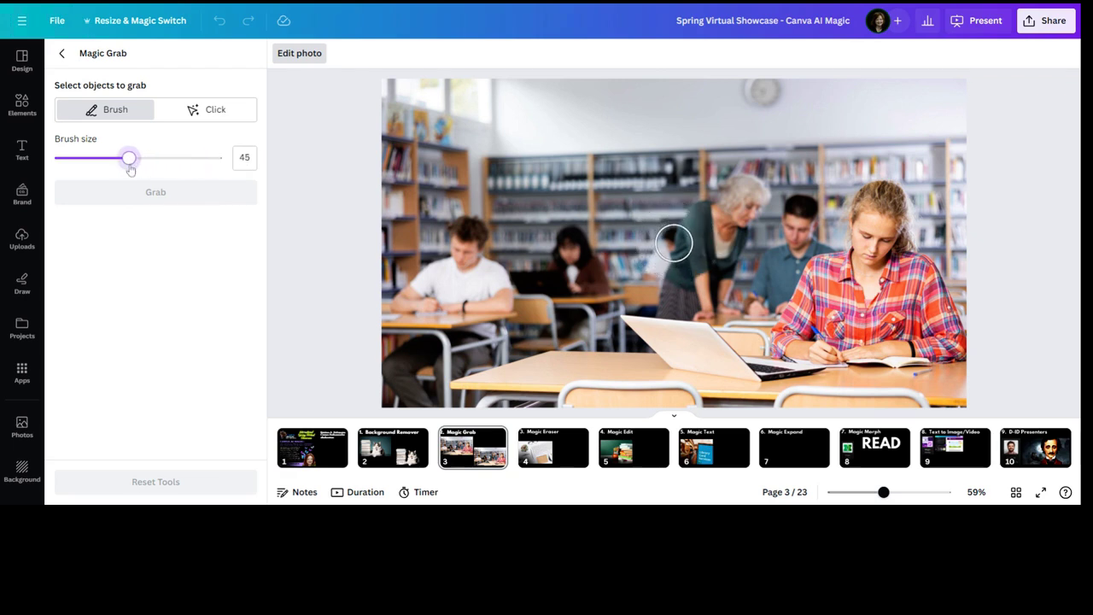
pyautogui.click(204, 120)
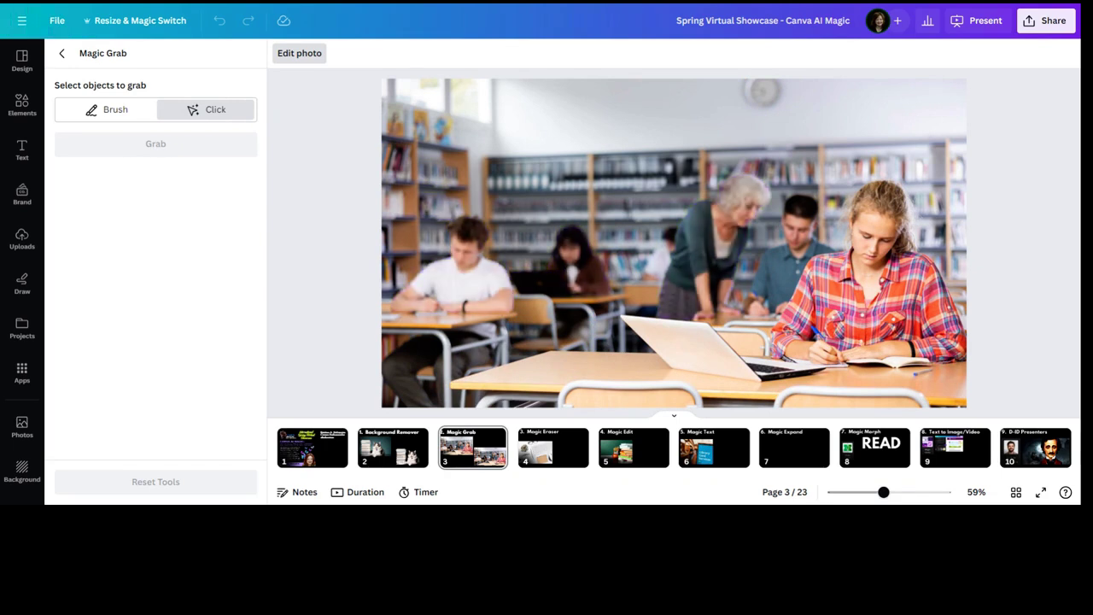
# Step: Grab the student in the plaid shirt together with the laptop and move the cutout above the photo
pyautogui.click(820, 288)
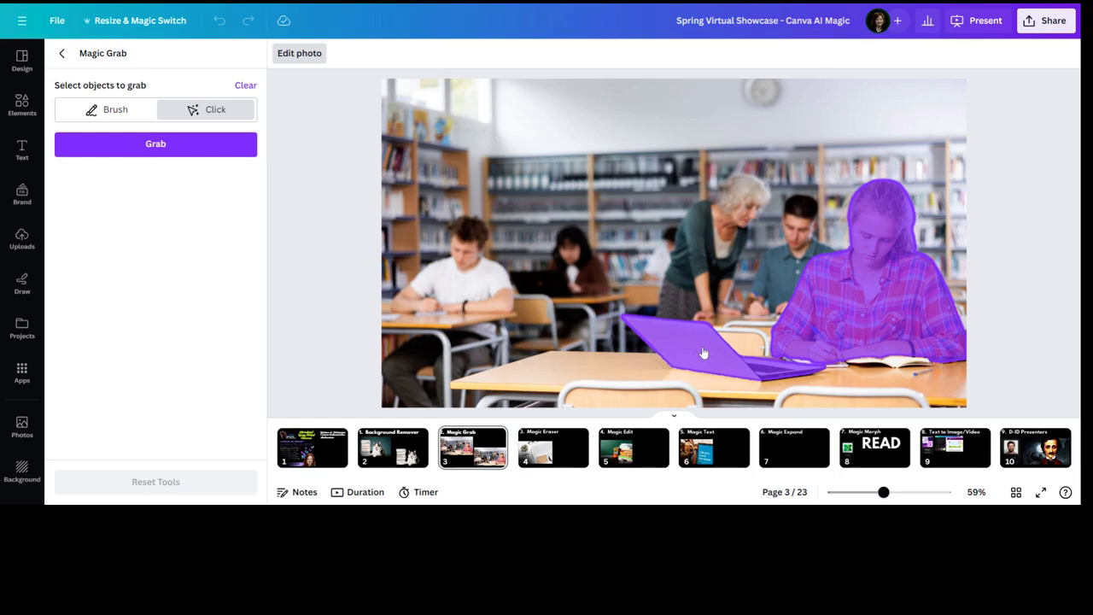
pyautogui.click(154, 147)
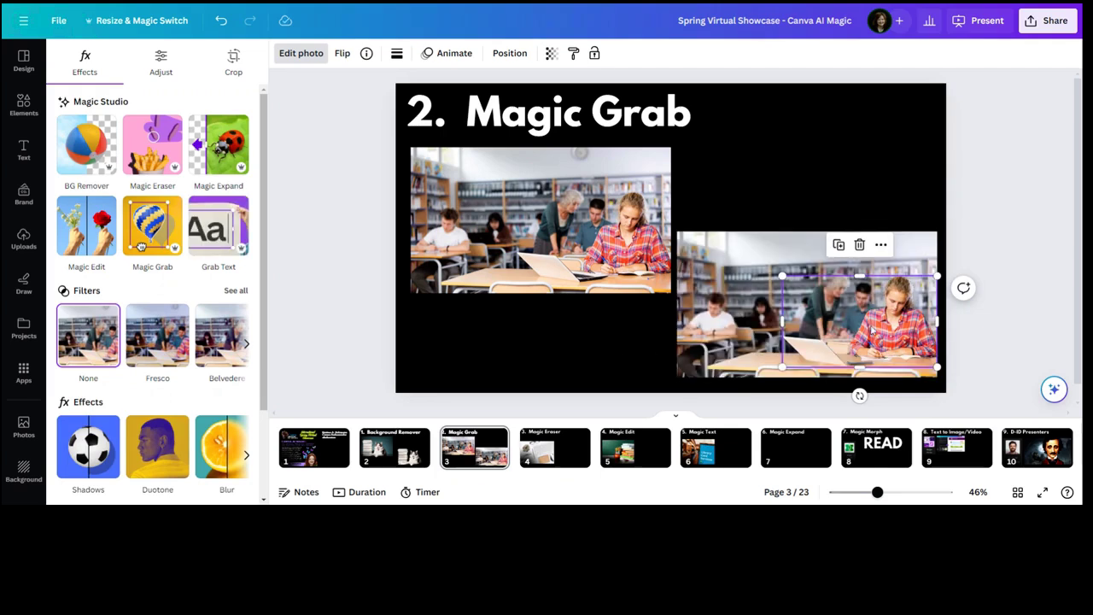
pyautogui.moveTo(867, 322); pyautogui.dragTo(829, 173)
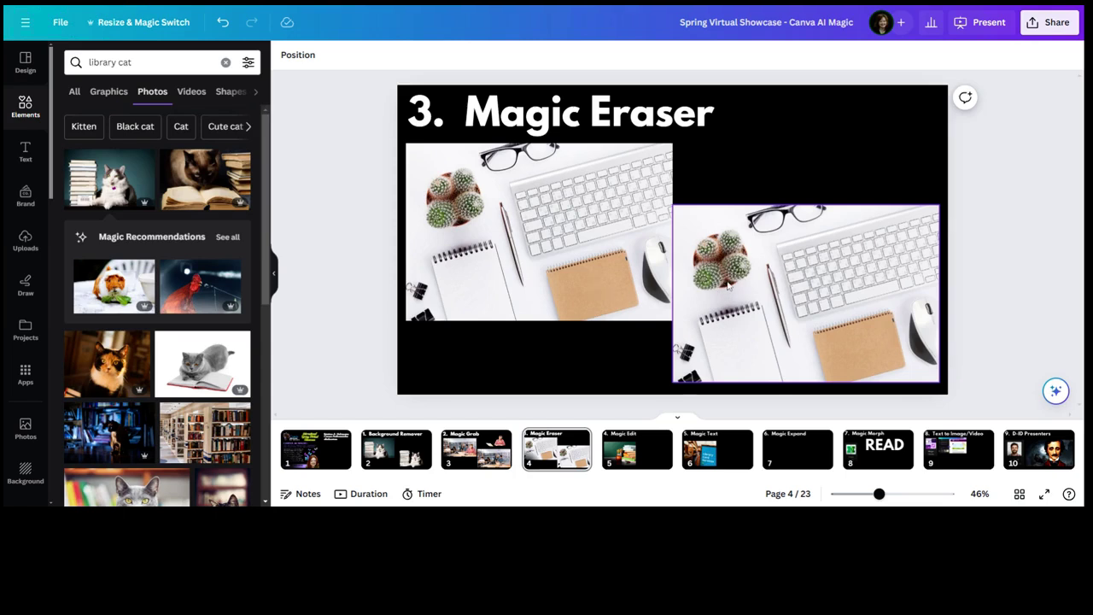
# Step: Open Magic Eraser for the lower desk photo on page 4 and choose the Click selection mode
pyautogui.click(758, 309)
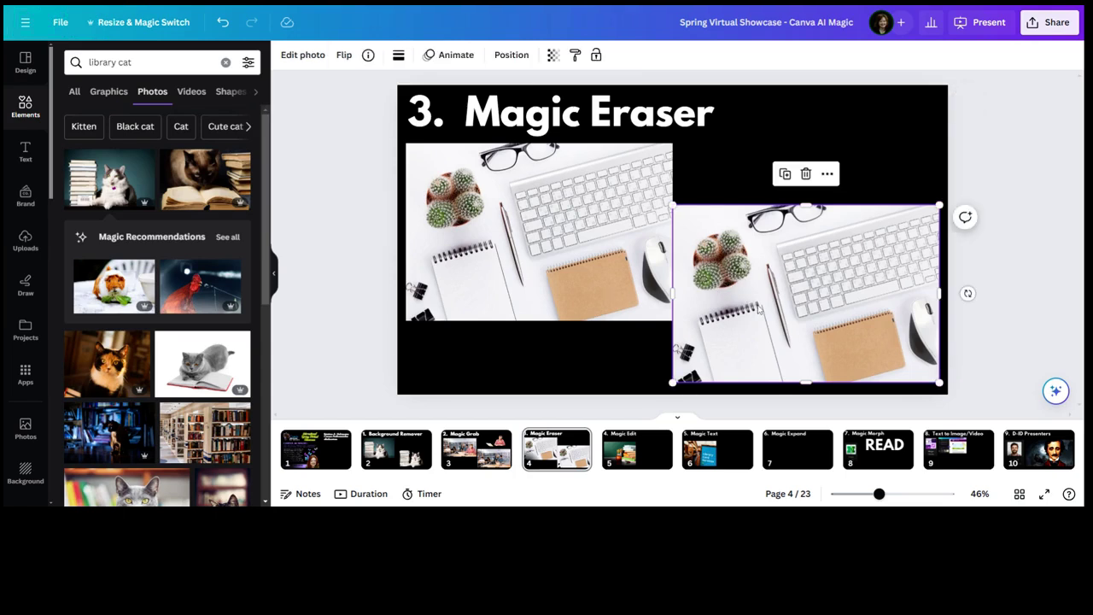
pyautogui.click(309, 60)
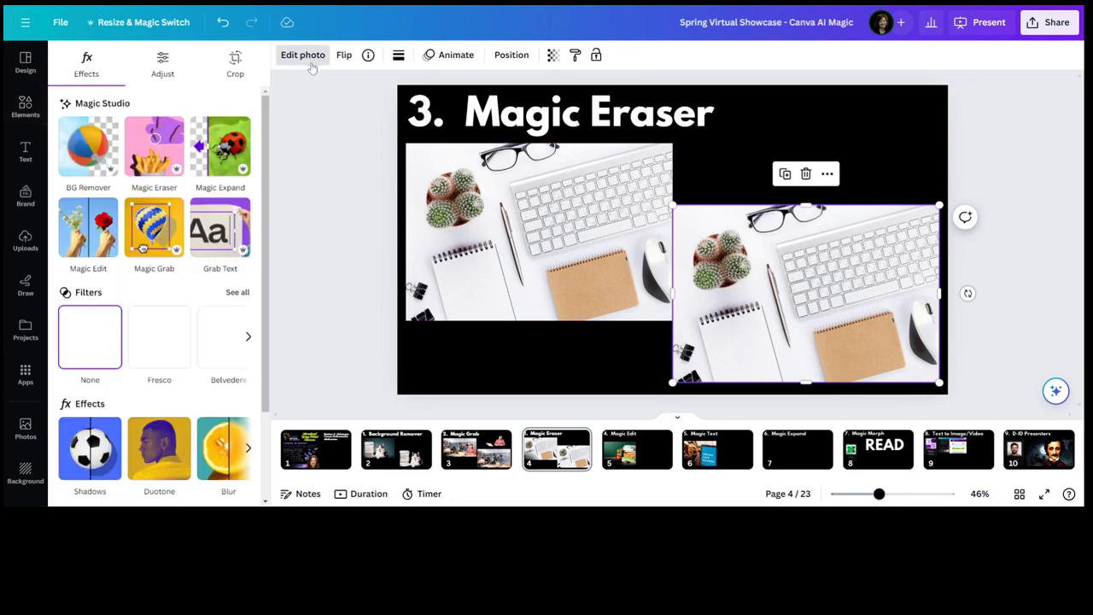
pyautogui.click(162, 175)
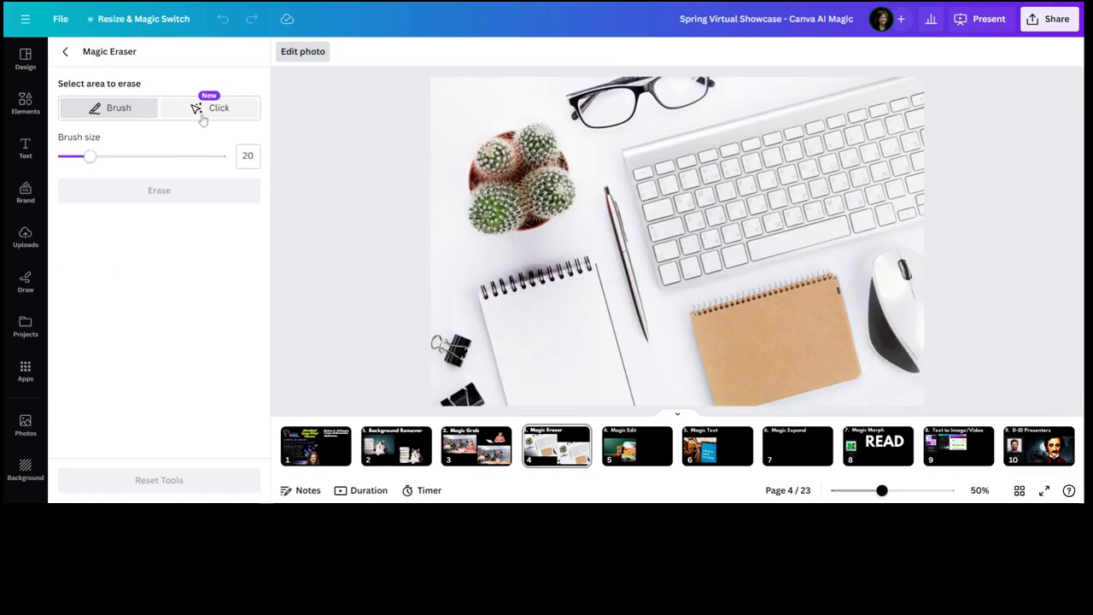
pyautogui.click(202, 115)
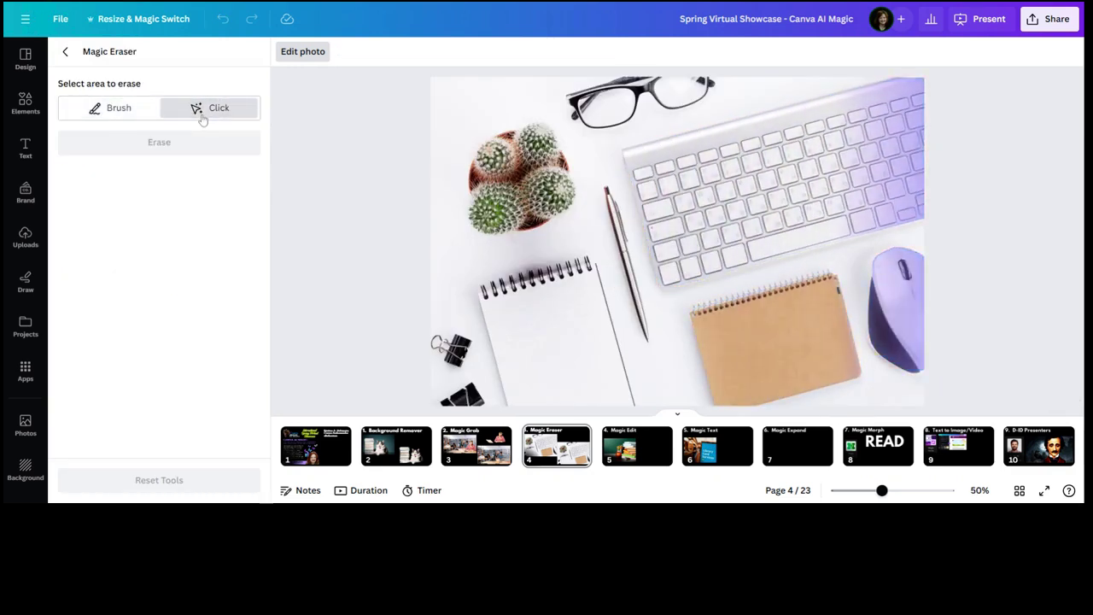
pyautogui.click(131, 121)
pyautogui.moveTo(89, 156)
pyautogui.mouseDown()
pyautogui.moveTo(264, 154)
pyautogui.moveTo(126, 164)
pyautogui.mouseUp()
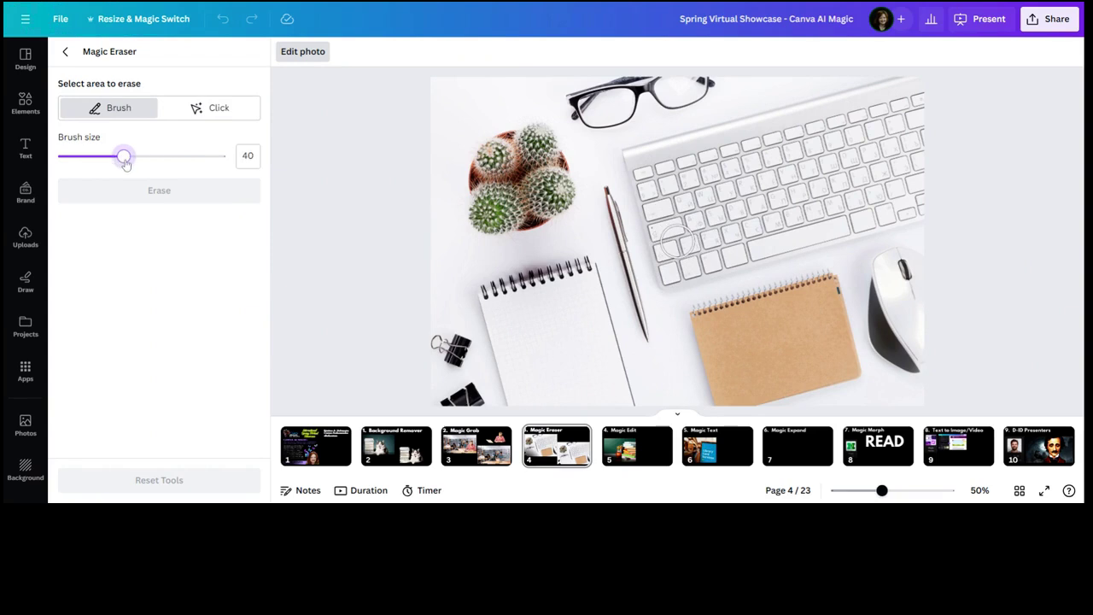
pyautogui.click(193, 111)
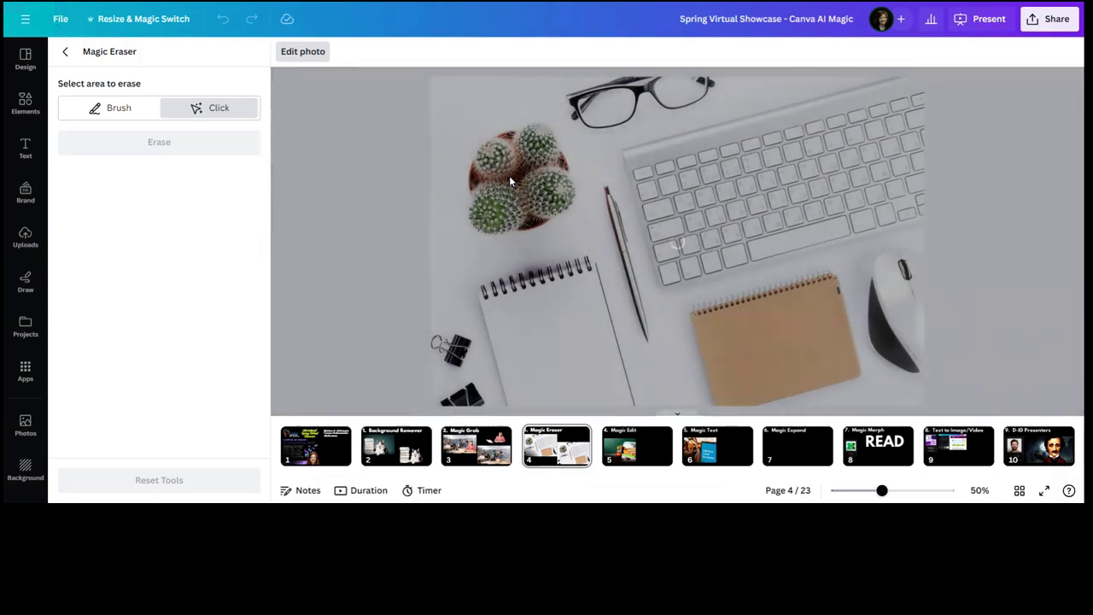
# Step: Select the whole cactus pot and the keyboard, erase them from the desk photo, and leave Magic Eraser
pyautogui.click(508, 175)
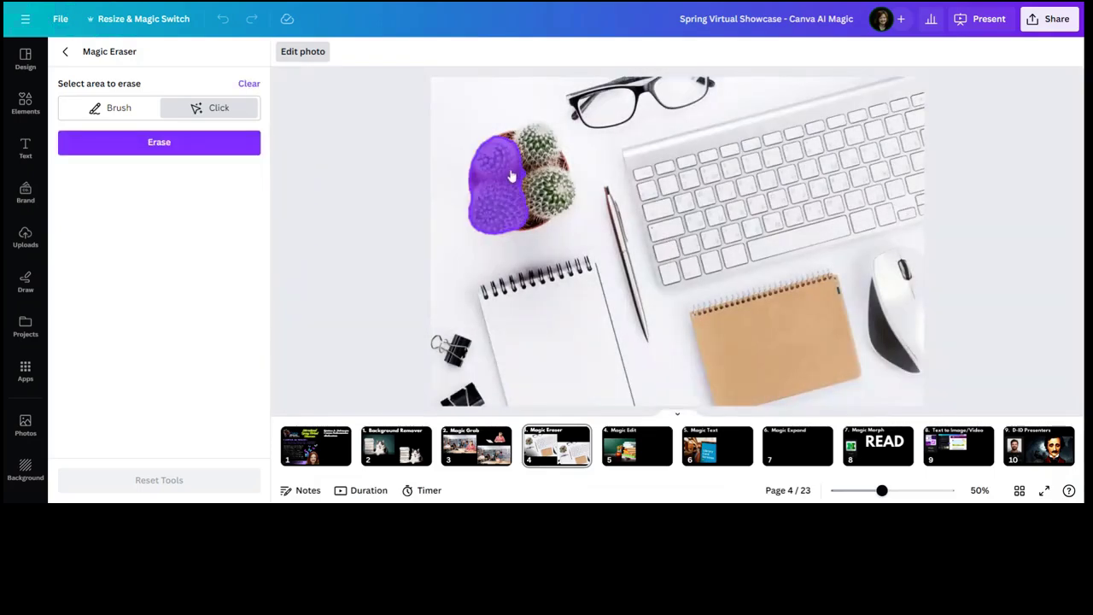
pyautogui.click(537, 152)
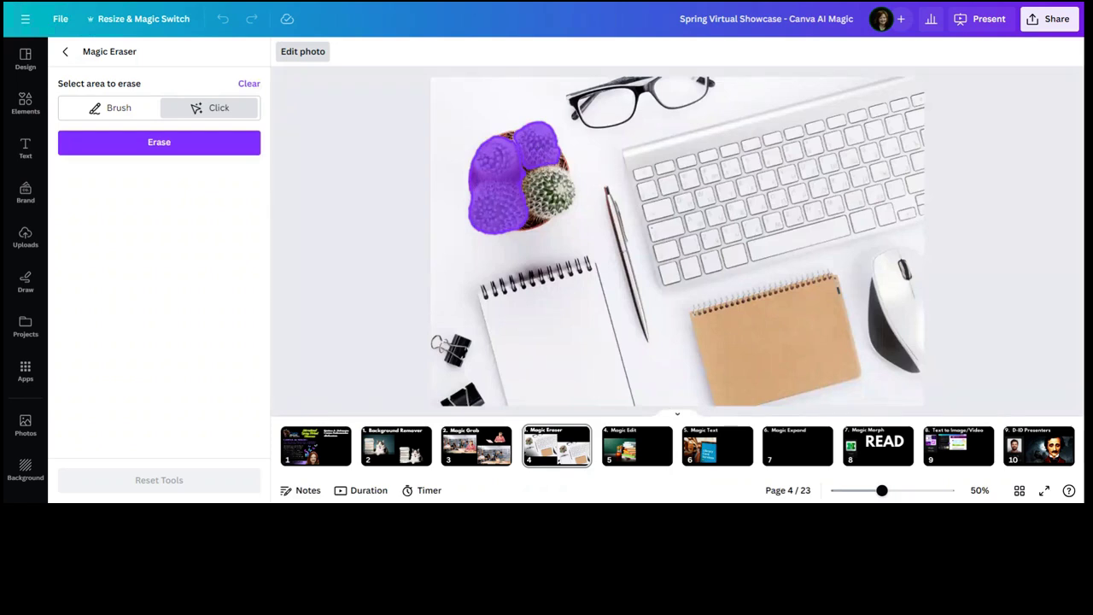
pyautogui.click(548, 185)
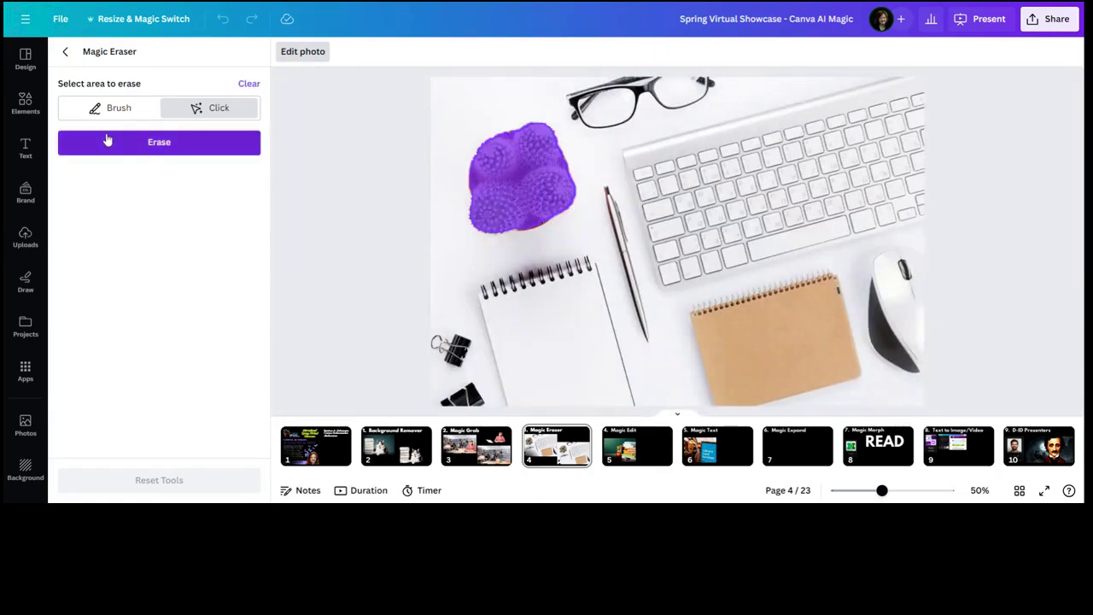
pyautogui.click(656, 186)
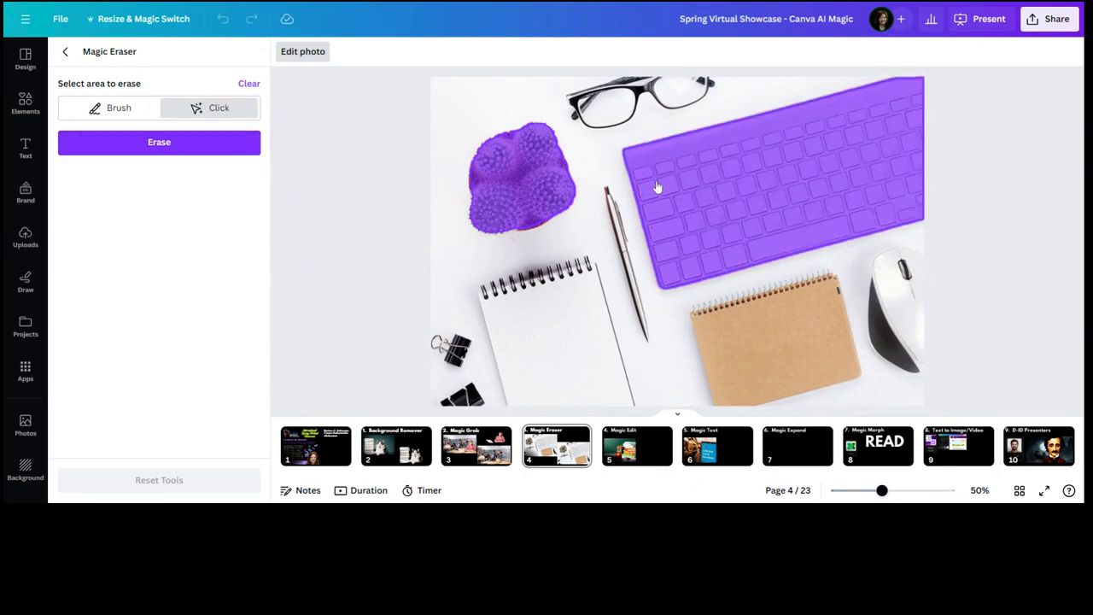
pyautogui.click(185, 147)
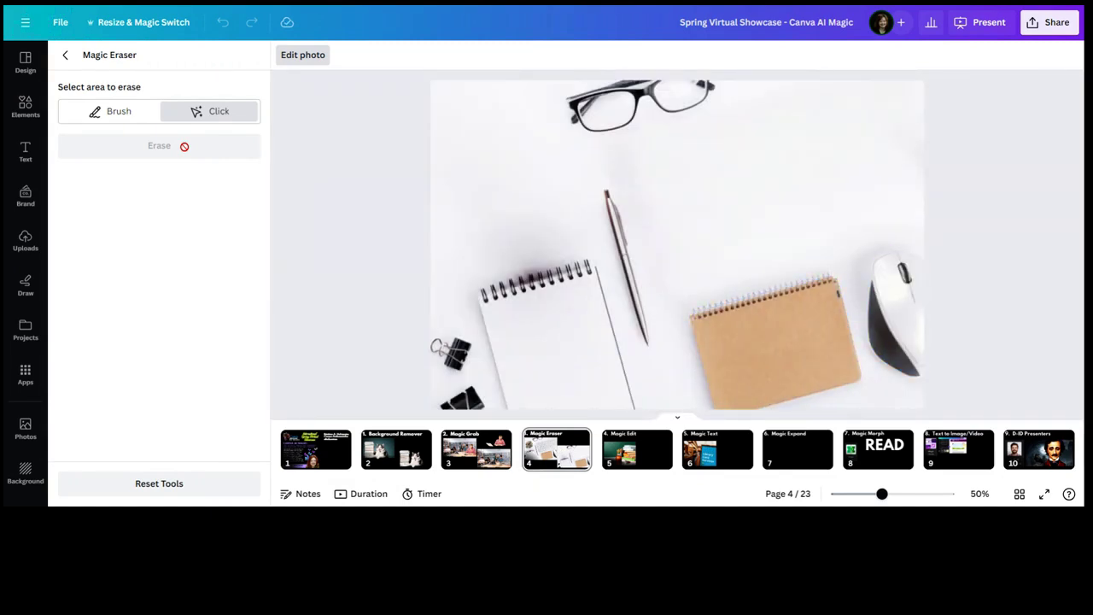
pyautogui.click(67, 56)
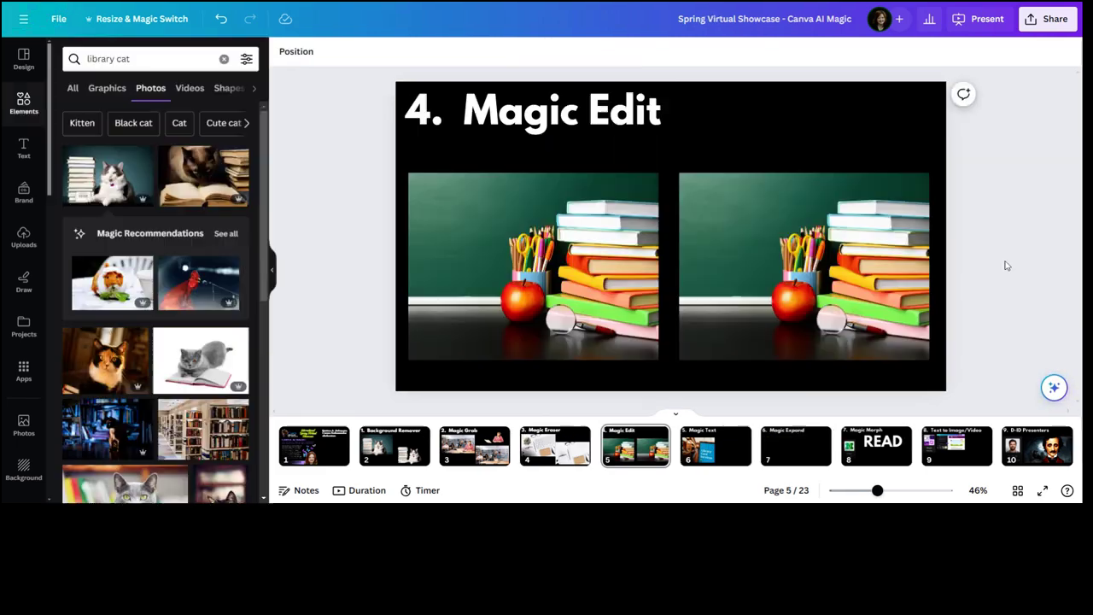
# Step: Open Magic Edit for the right-hand copy of the chalkboard photo on page 5 and set the brush size to 60
pyautogui.click(828, 292)
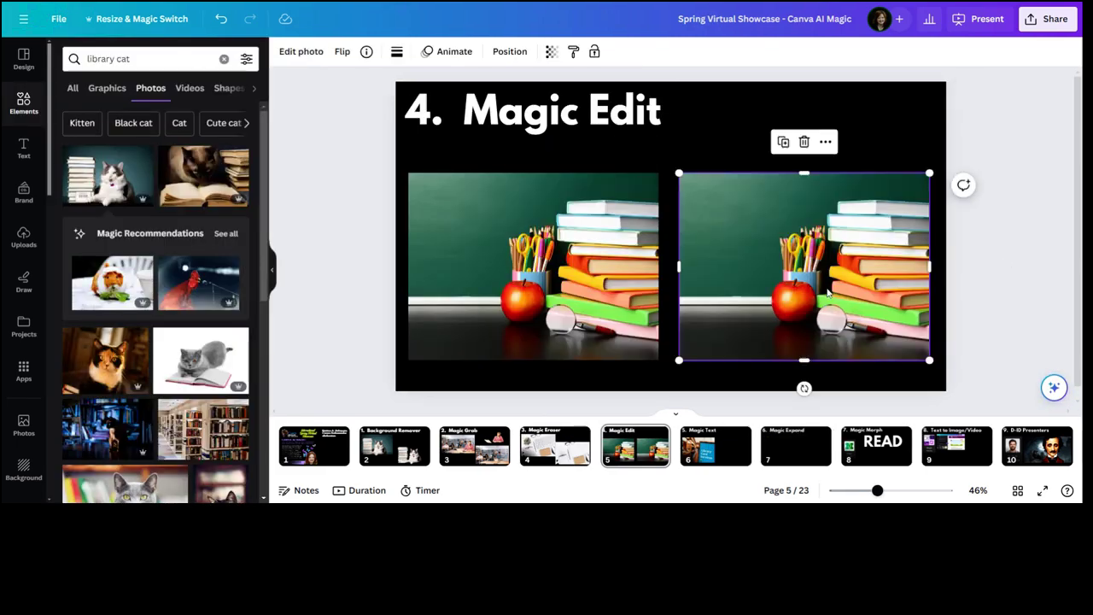
pyautogui.click(298, 55)
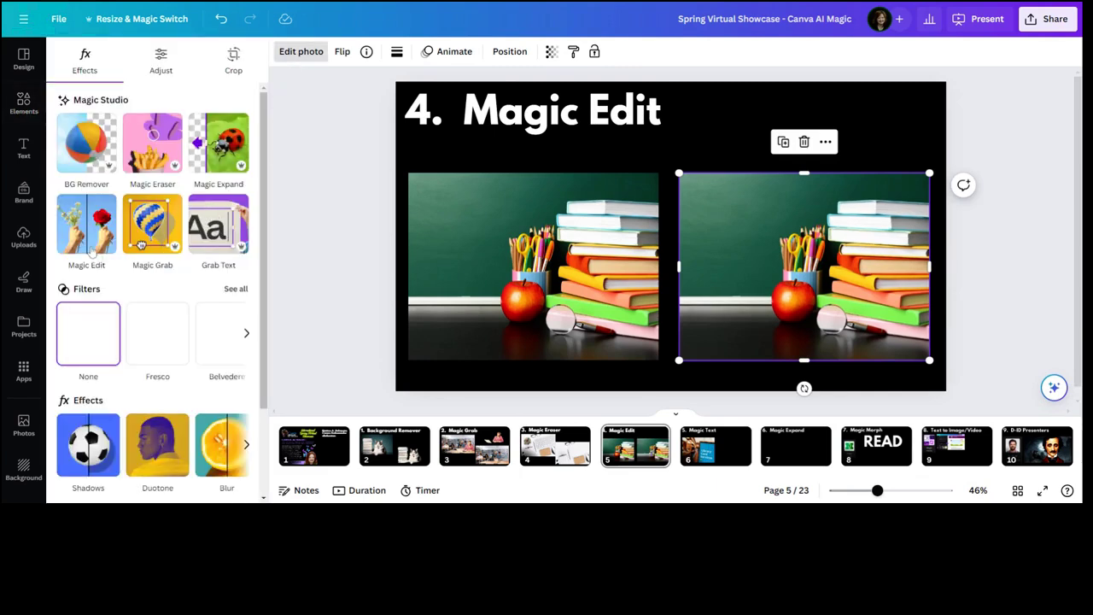
pyautogui.click(88, 246)
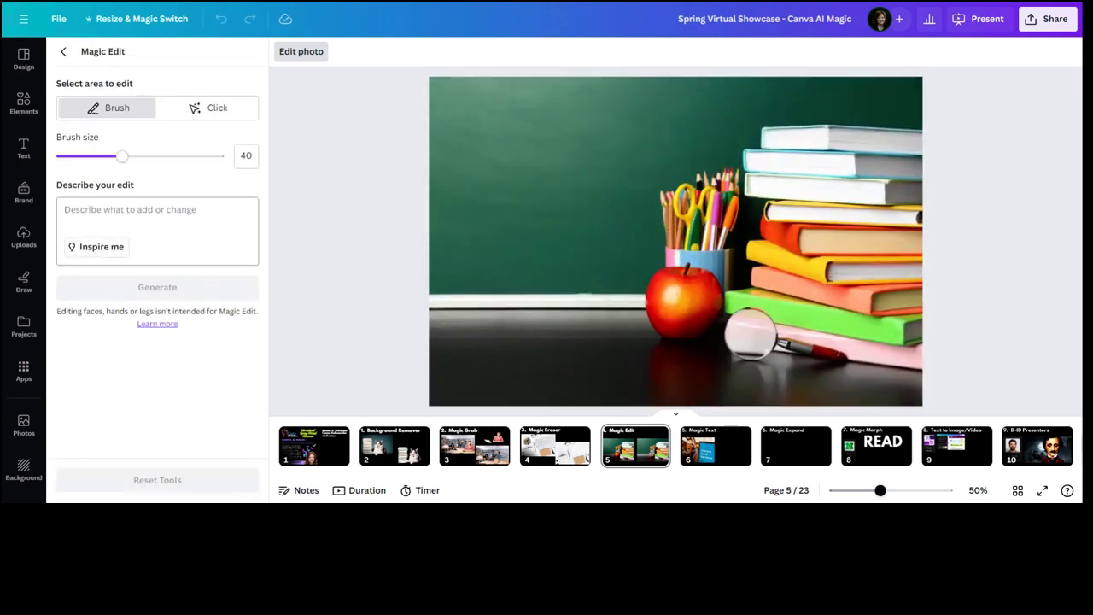
pyautogui.moveTo(123, 157)
pyautogui.mouseDown()
pyautogui.moveTo(200, 158)
pyautogui.moveTo(158, 164)
pyautogui.mouseUp()
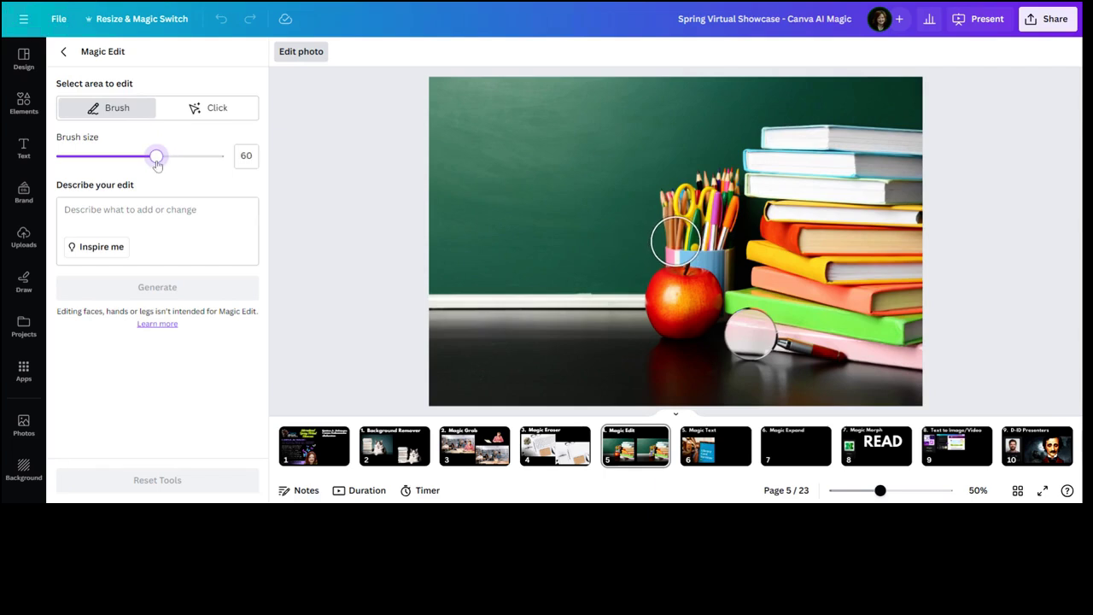
# Step: Select the red apple with the Click selection mode and brush over its edges to widen the selected area
pyautogui.click(210, 116)
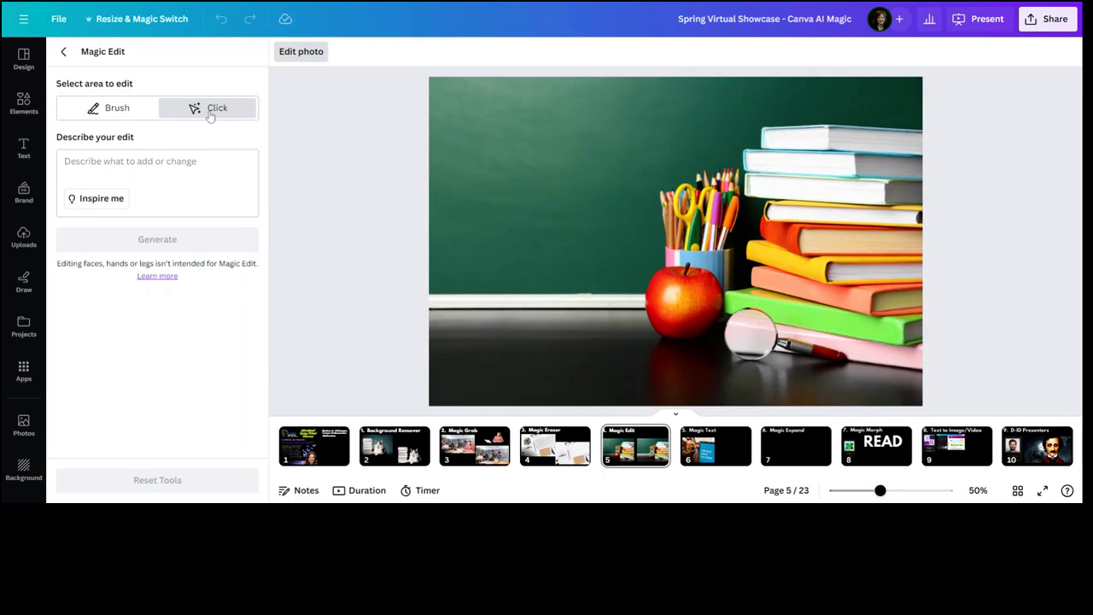
pyautogui.click(677, 324)
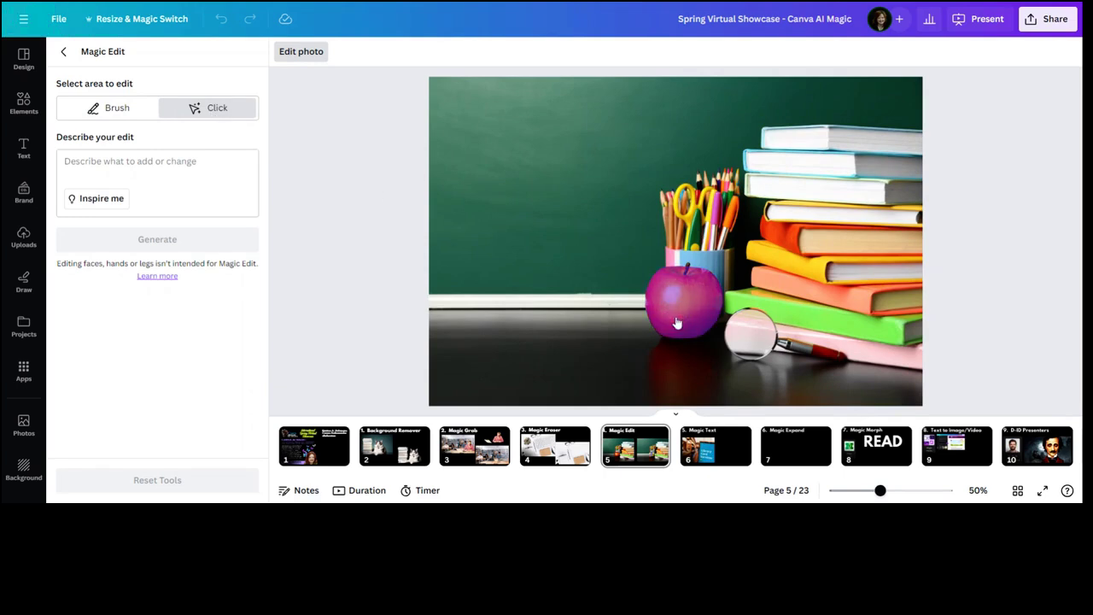
pyautogui.click(676, 324)
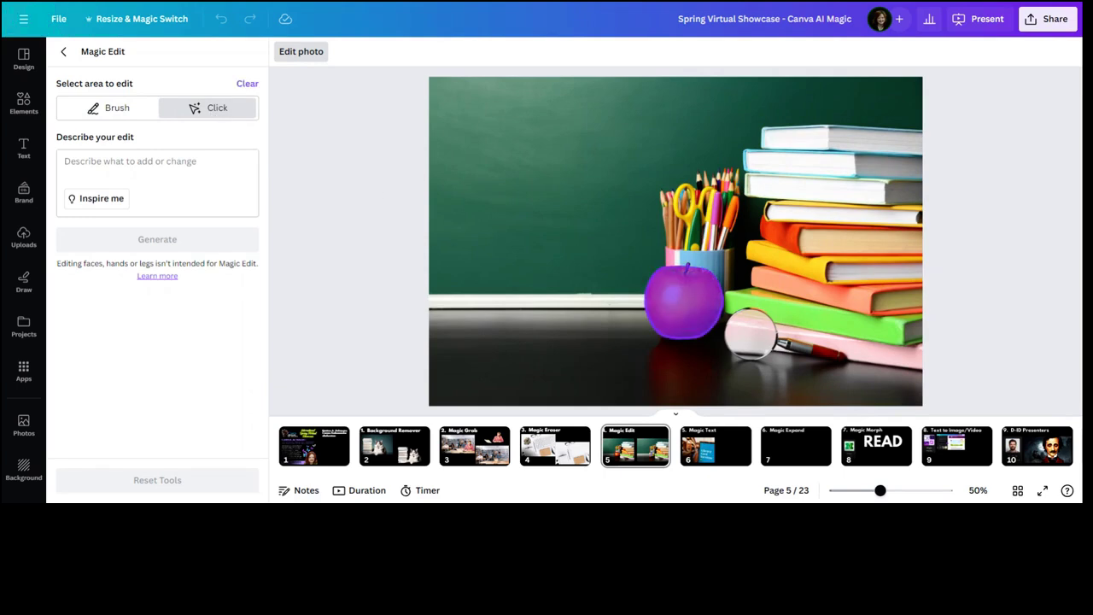
pyautogui.click(121, 120)
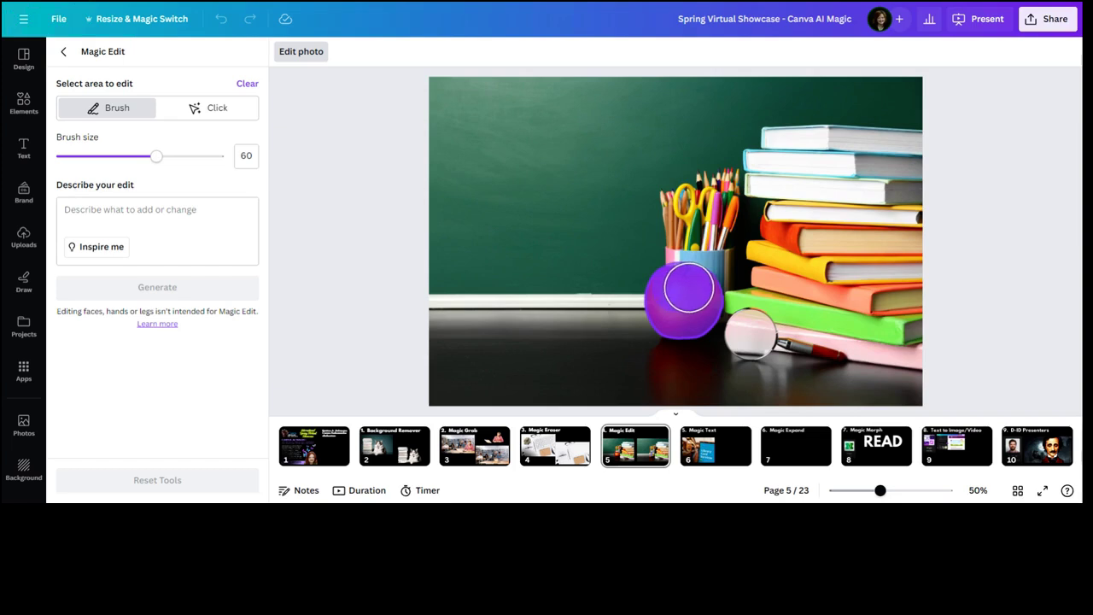
pyautogui.moveTo(701, 297)
pyautogui.mouseDown()
pyautogui.moveTo(684, 319)
pyautogui.moveTo(660, 302)
pyautogui.mouseUp()
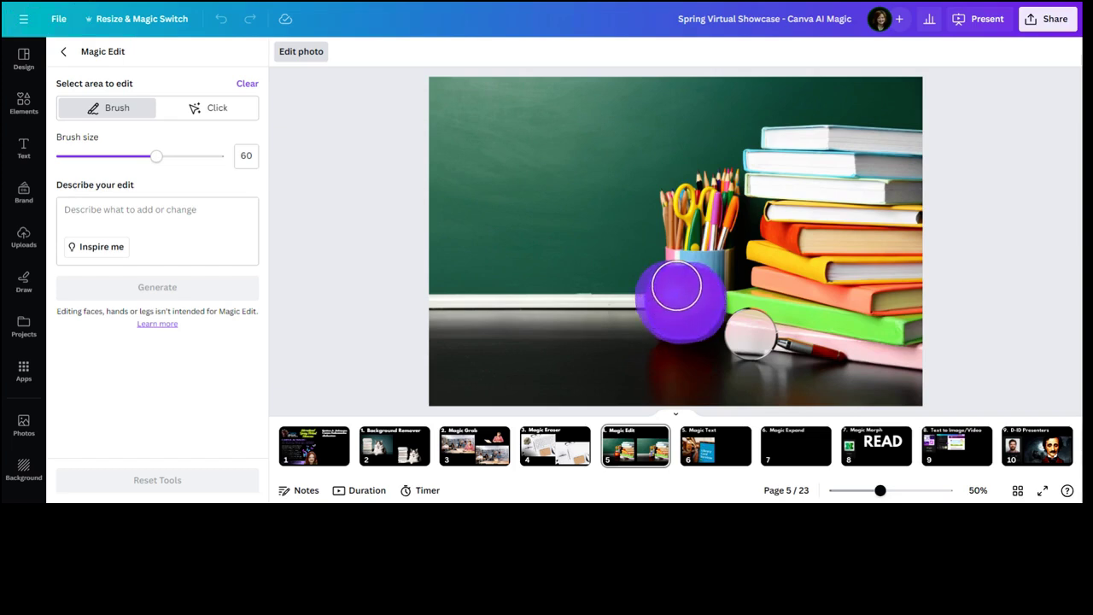
# Step: Describe the Magic Edit for the selected area as "vase full of flowers"
pyautogui.click(157, 223)
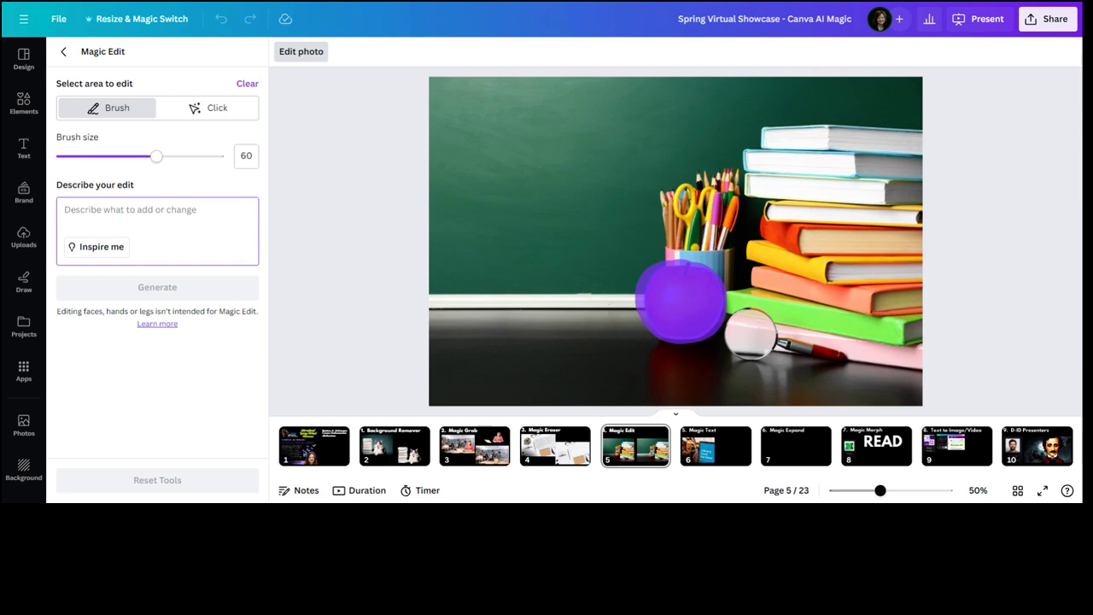
pyautogui.write('vase')
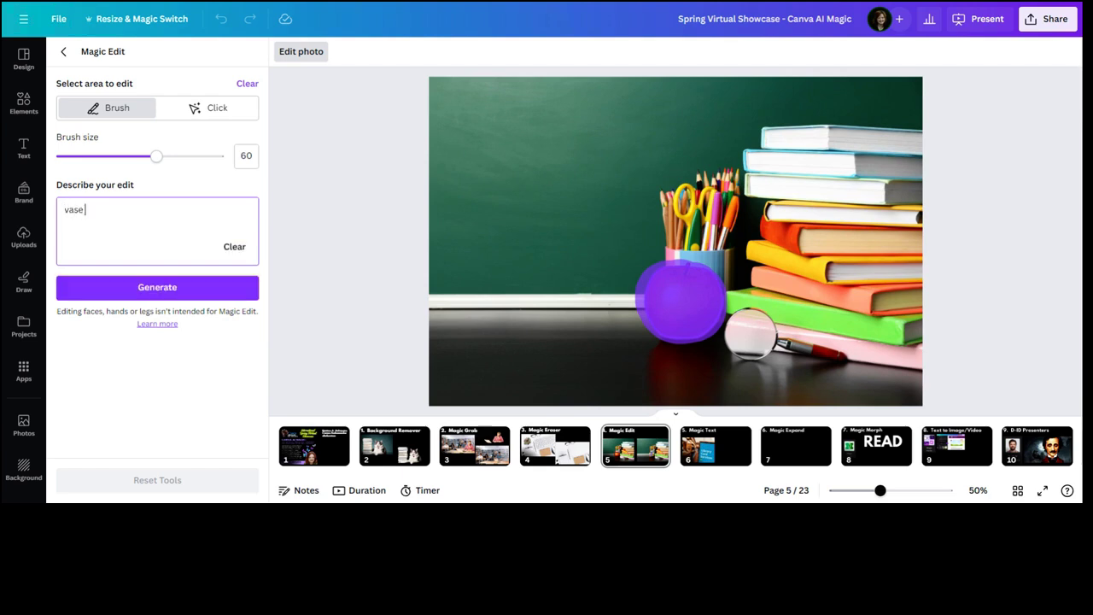
pyautogui.write(' full of flowers')
# Step: Generate the flower vase in place of the apple, preview the purple-flower variant, and cancel the results
pyautogui.click(170, 291)
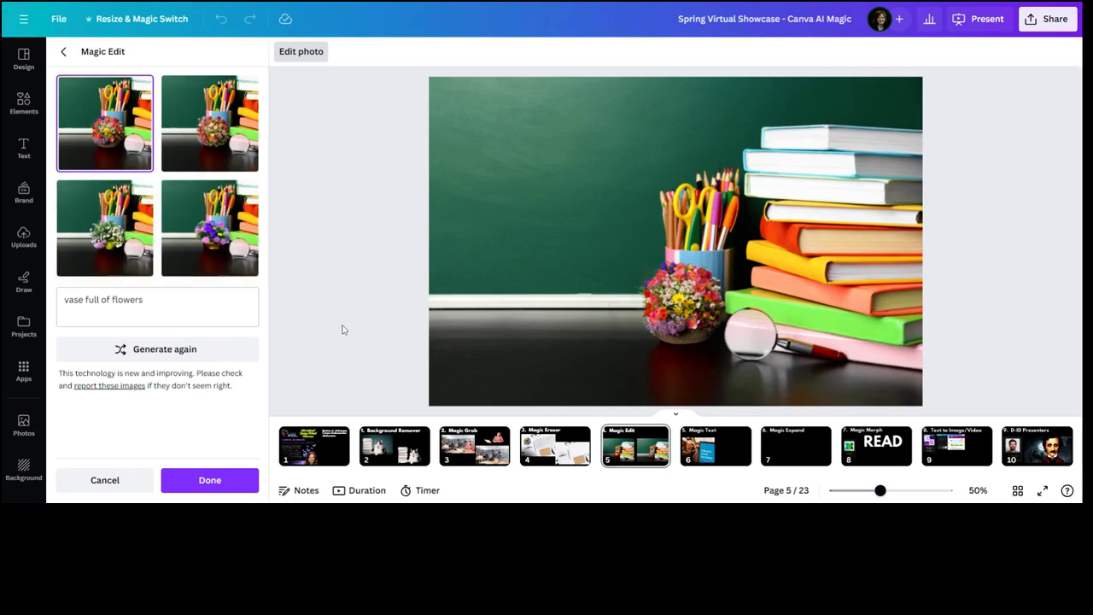
pyautogui.click(217, 251)
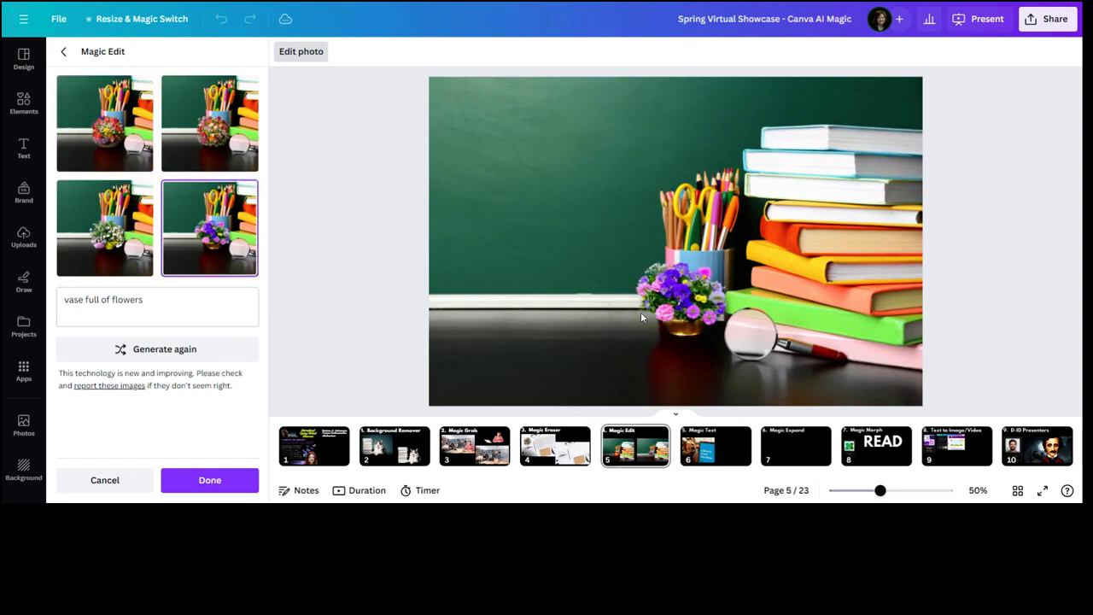
pyautogui.click(130, 484)
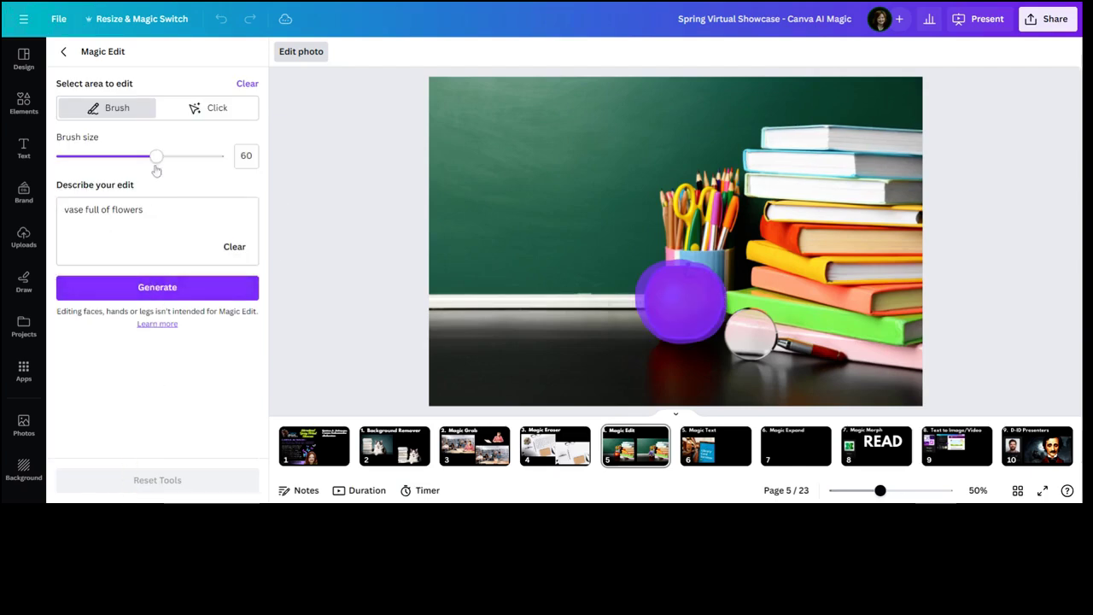
# Step: Brush the selection over the pencil cup and magnifying glass, generate the flower vase again, and apply the red-vase variant
pyautogui.moveTo(650, 293)
pyautogui.mouseDown()
pyautogui.moveTo(654, 227)
pyautogui.moveTo(708, 146)
pyautogui.moveTo(723, 151)
pyautogui.moveTo(722, 226)
pyautogui.moveTo(700, 281)
pyautogui.moveTo(683, 268)
pyautogui.moveTo(675, 222)
pyautogui.moveTo(691, 295)
pyautogui.moveTo(737, 330)
pyautogui.moveTo(811, 354)
pyautogui.moveTo(783, 344)
pyautogui.moveTo(727, 289)
pyautogui.moveTo(732, 227)
pyautogui.moveTo(828, 324)
pyautogui.moveTo(808, 319)
pyautogui.mouseUp()
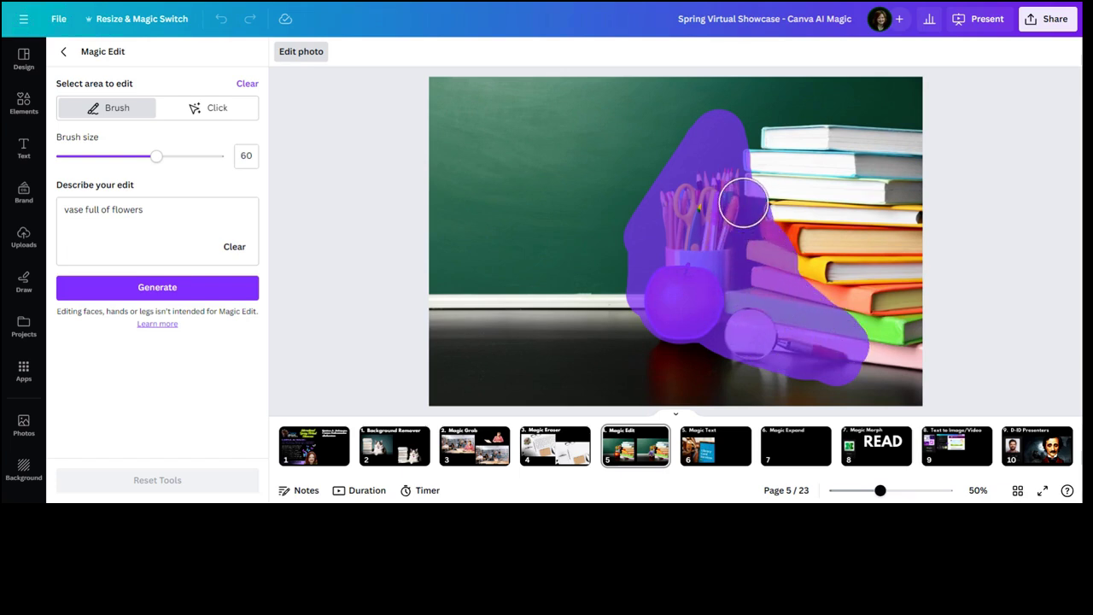
pyautogui.click(142, 286)
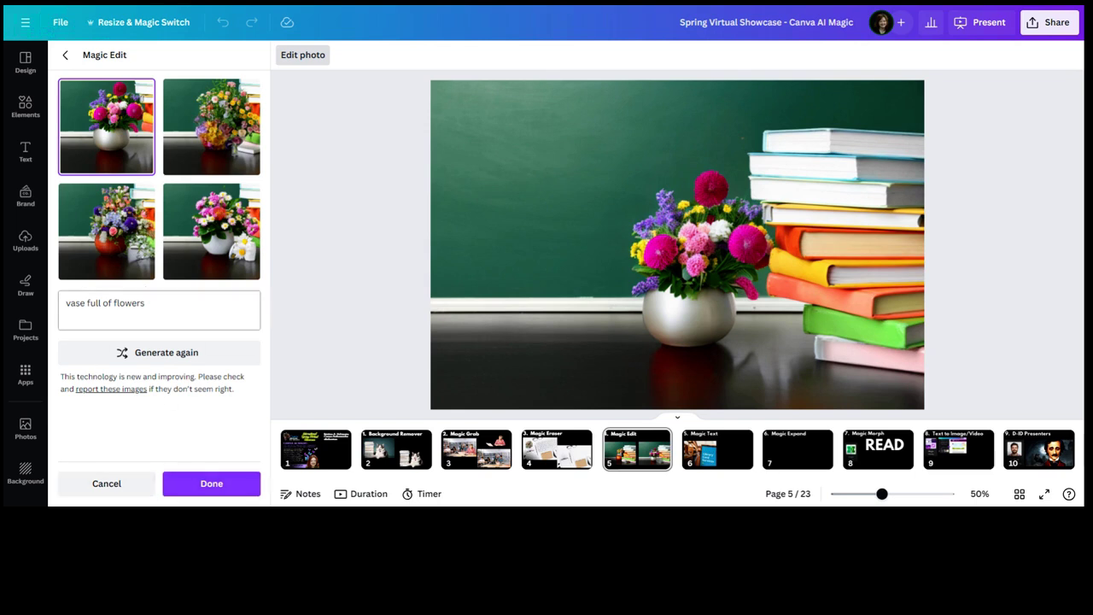
pyautogui.click(100, 265)
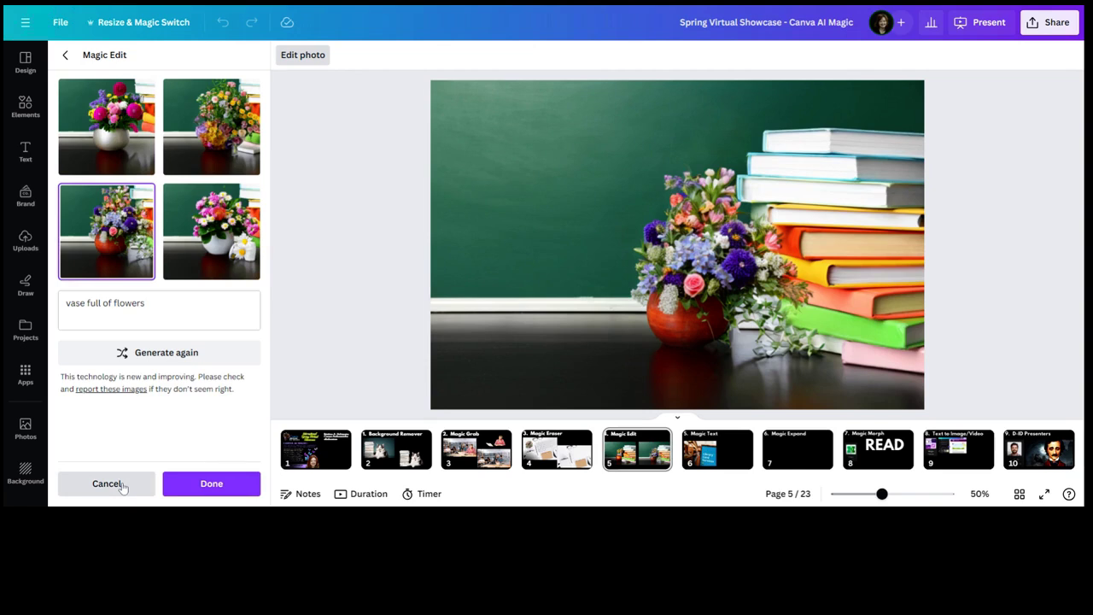
pyautogui.click(182, 487)
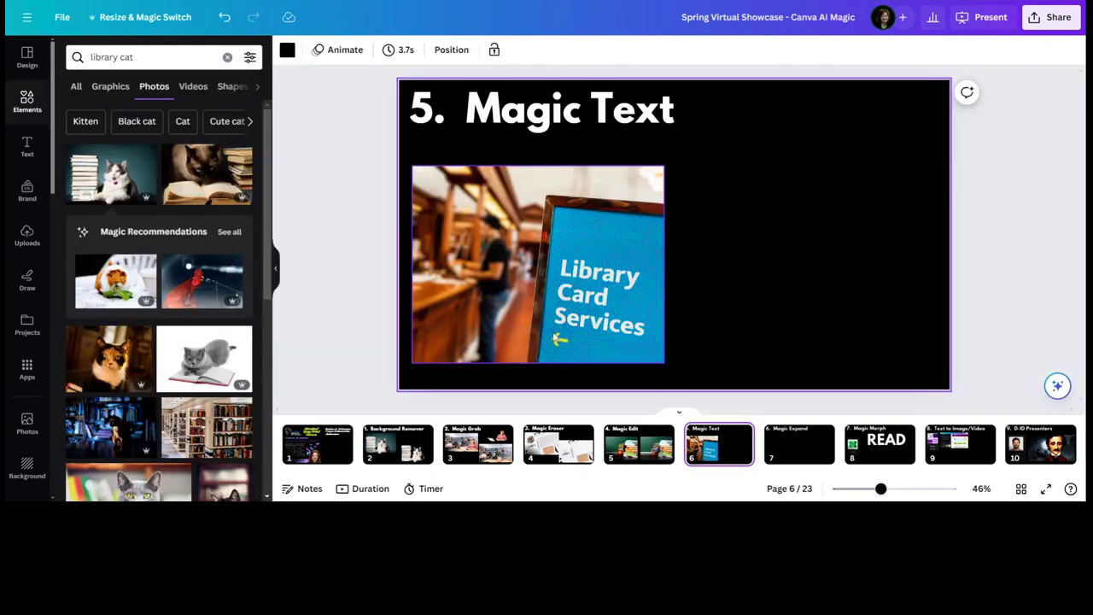
# Step: Open Grab Text for the Library Card Services photo on page 6
pyautogui.click(444, 282)
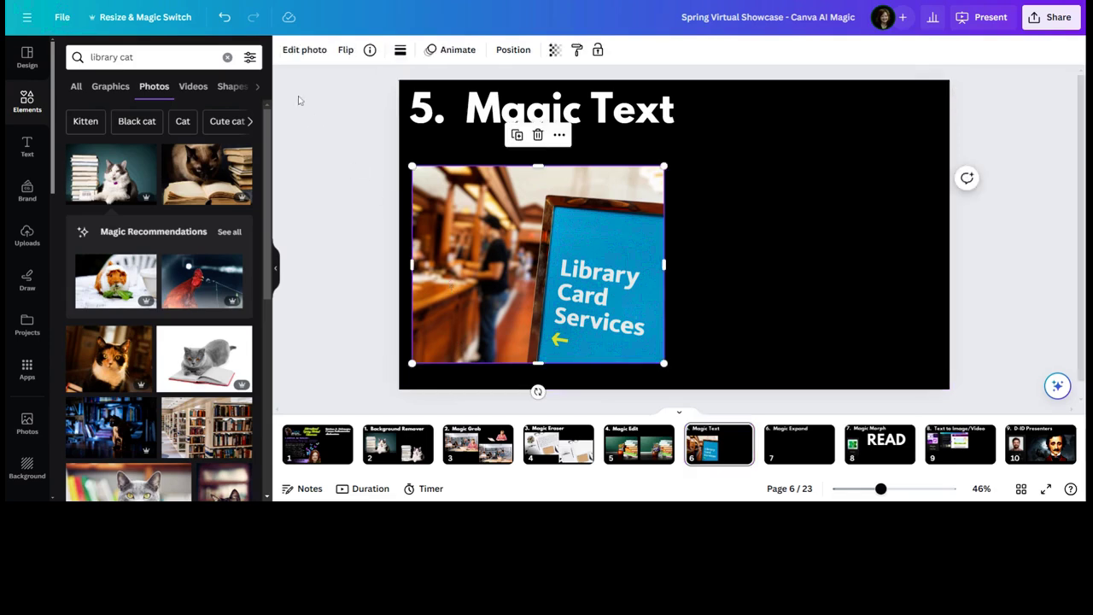
pyautogui.click(304, 49)
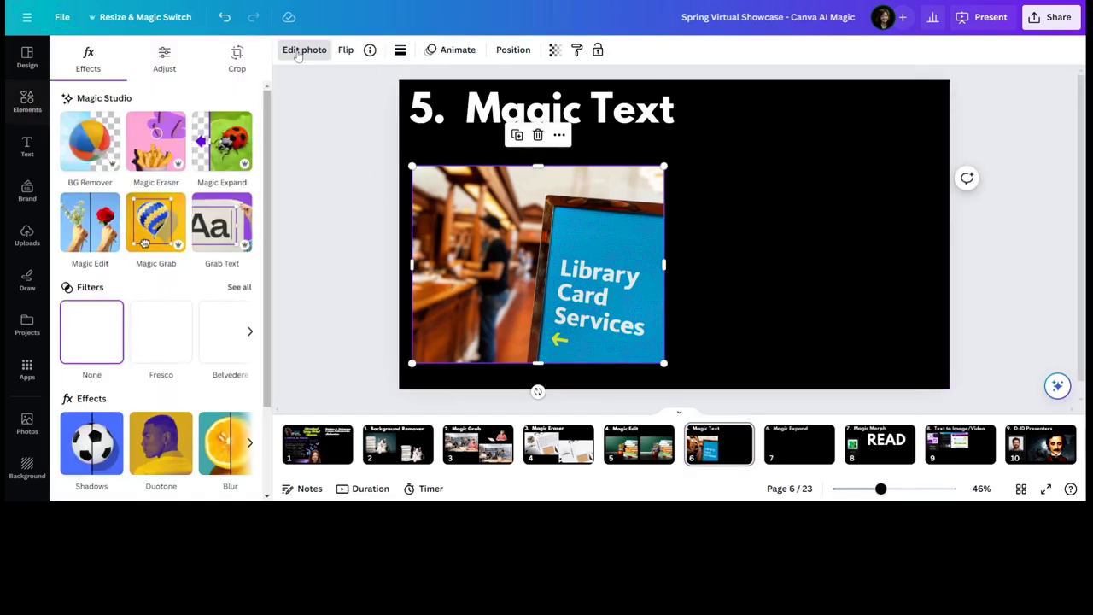
pyautogui.click(217, 243)
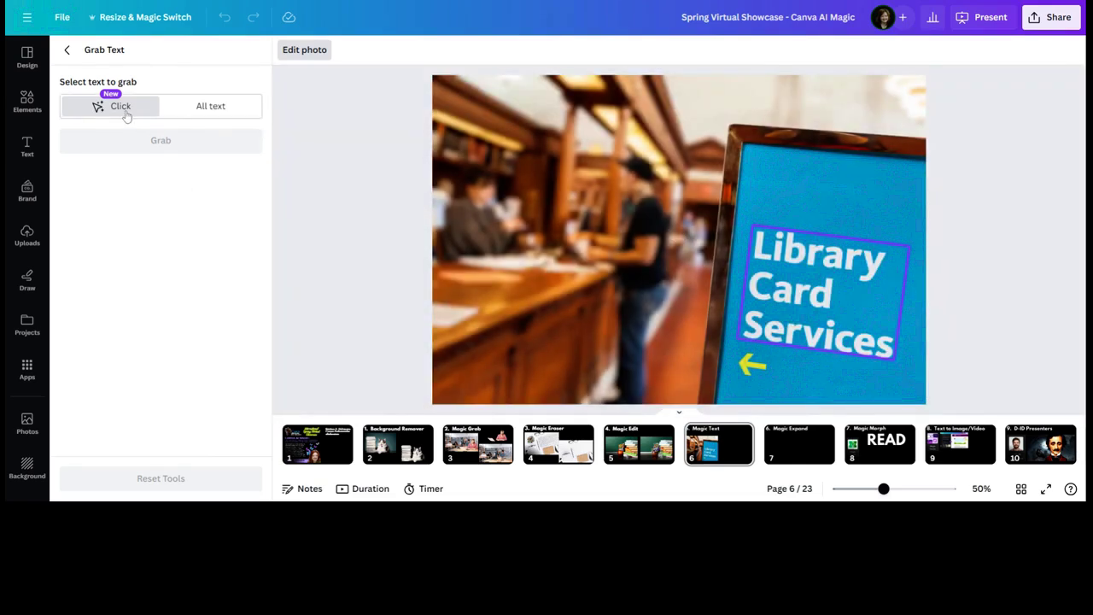
# Step: Grab all text from the library sign and move the resulting text box onto the empty area beside the photo
pyautogui.click(210, 109)
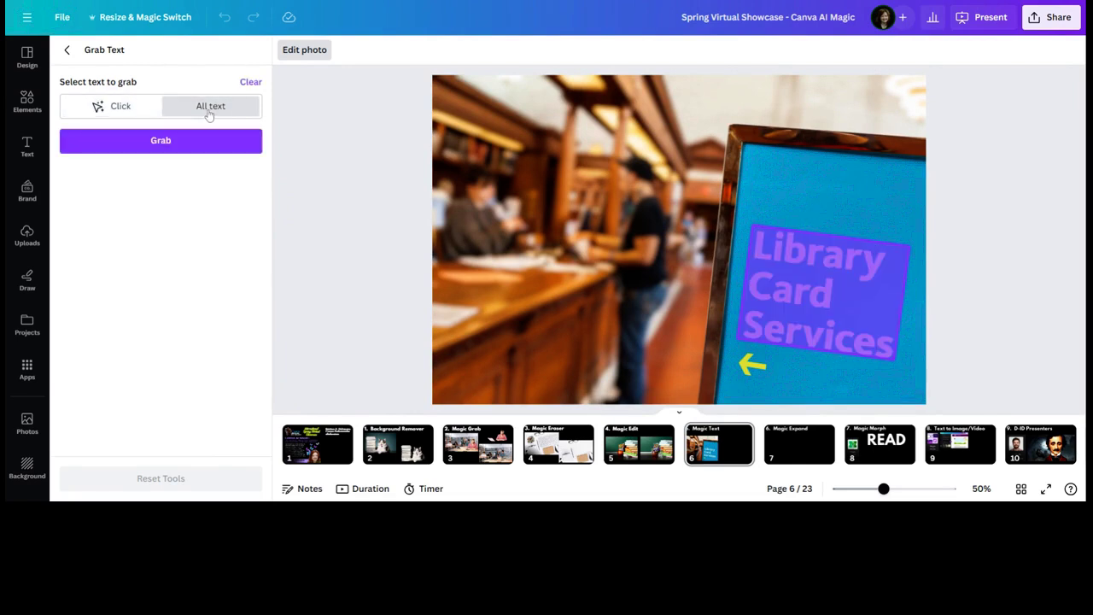
pyautogui.click(125, 112)
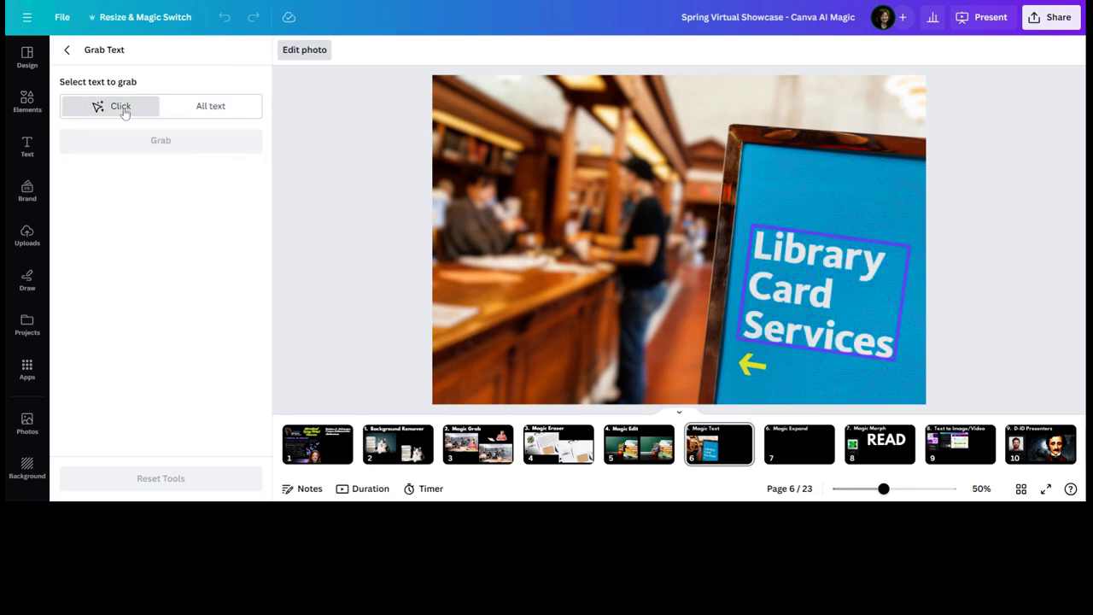
pyautogui.click(190, 111)
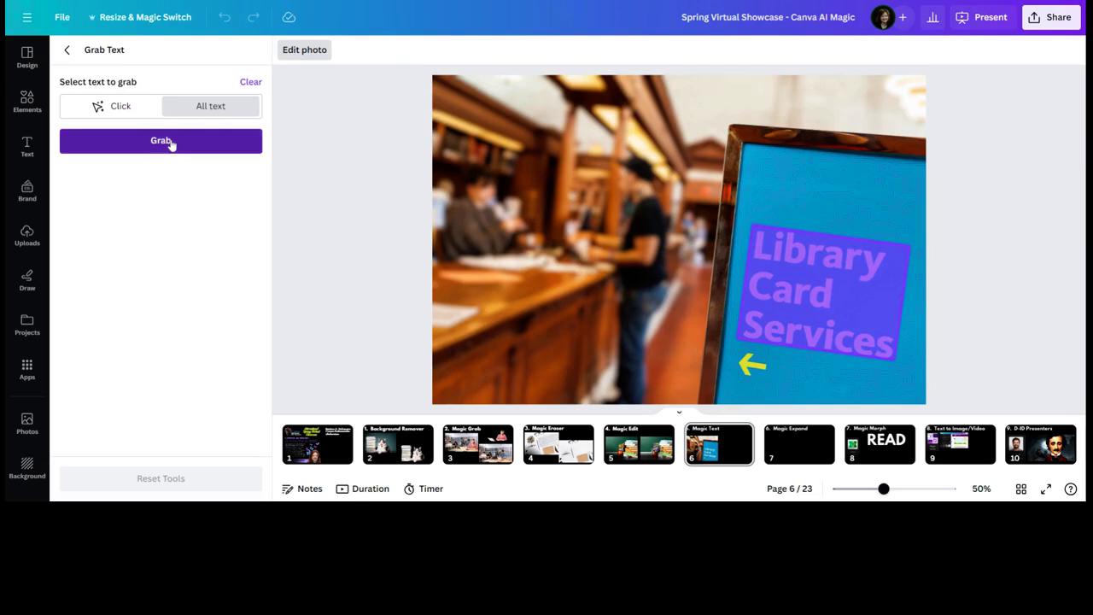
pyautogui.click(171, 144)
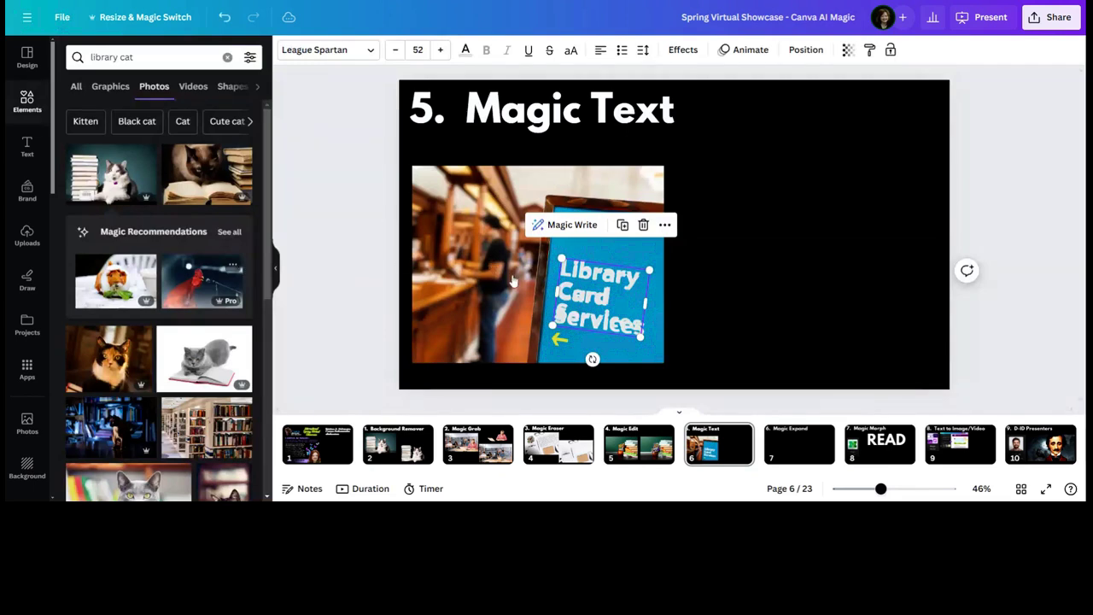
pyautogui.moveTo(623, 290); pyautogui.dragTo(905, 269)
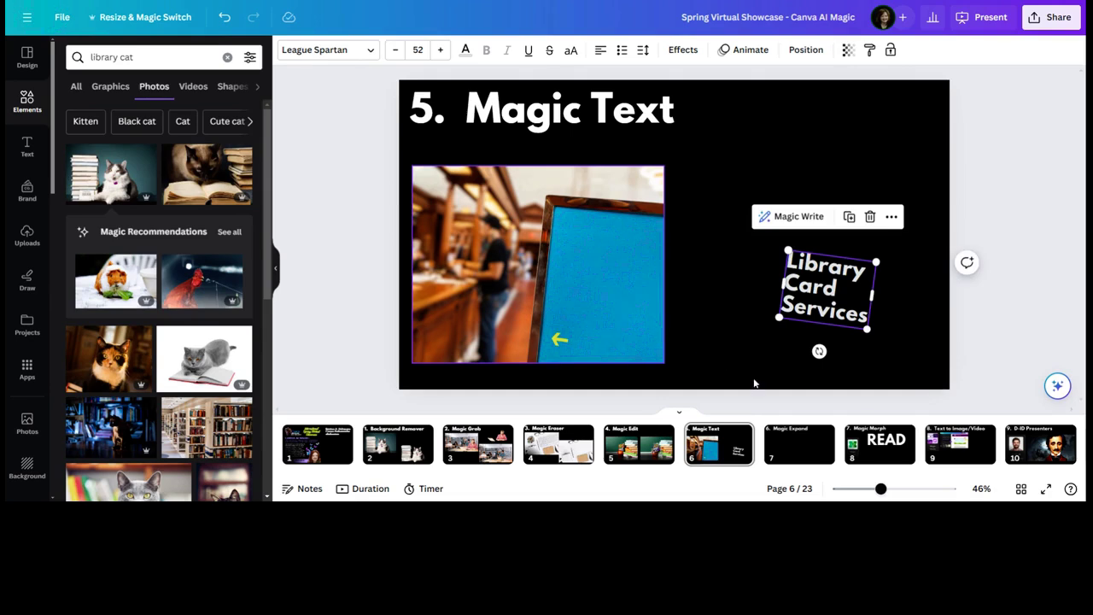
# Step: Go to page 7 and open Magic Expand for the library group photo
pyautogui.click(800, 446)
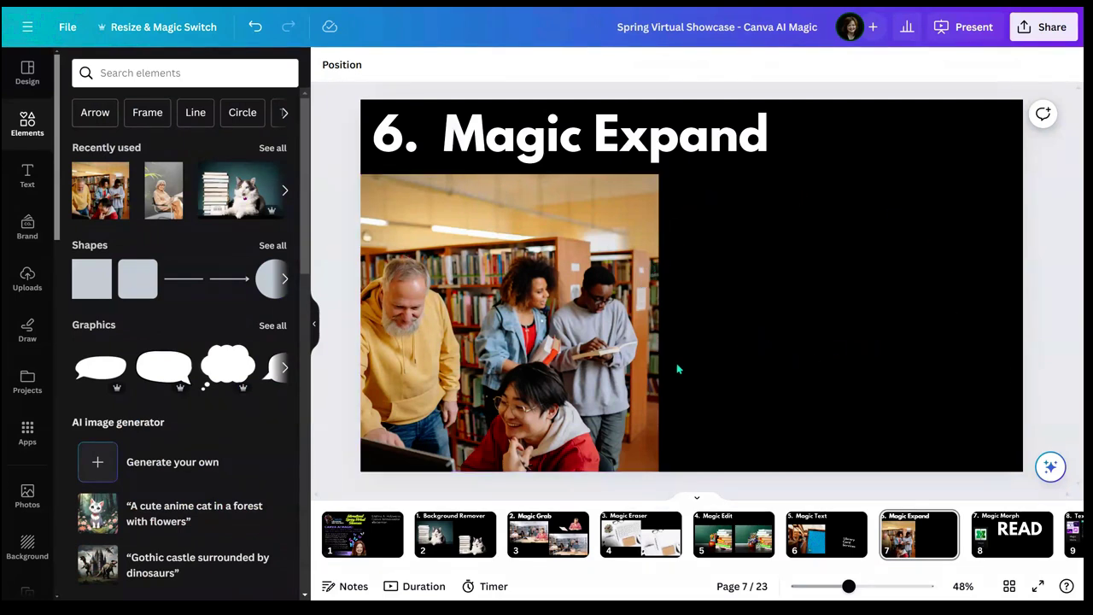
pyautogui.click(622, 320)
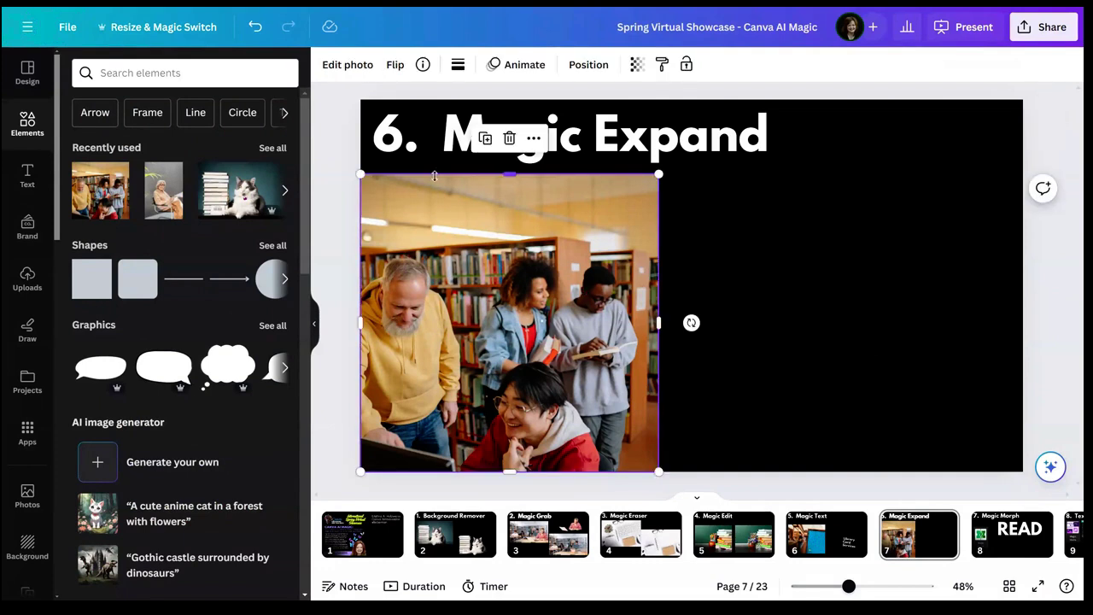
pyautogui.click(346, 66)
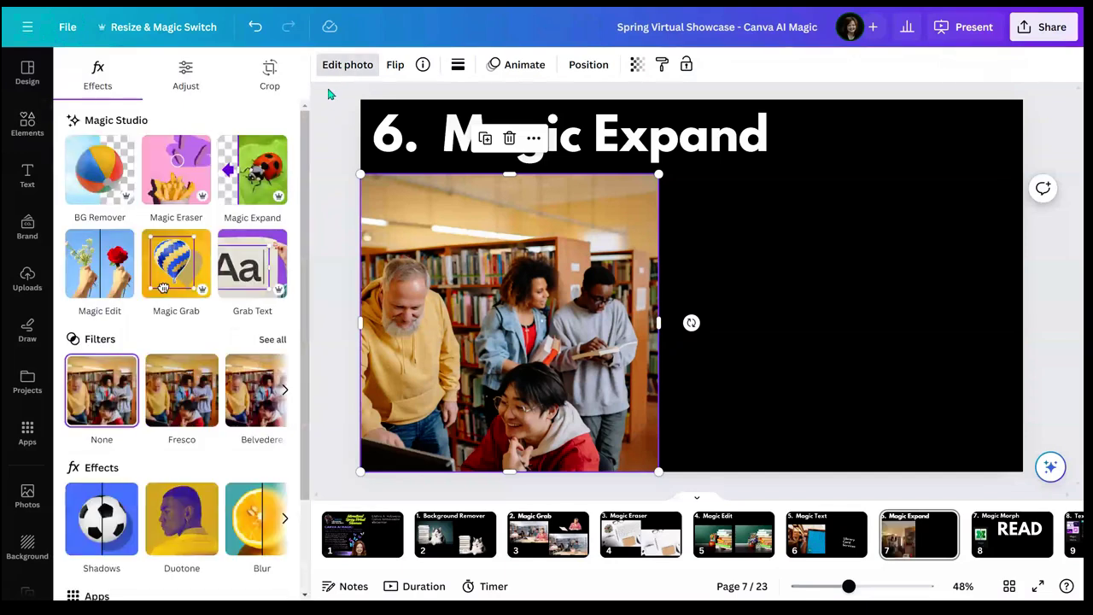
pyautogui.click(250, 185)
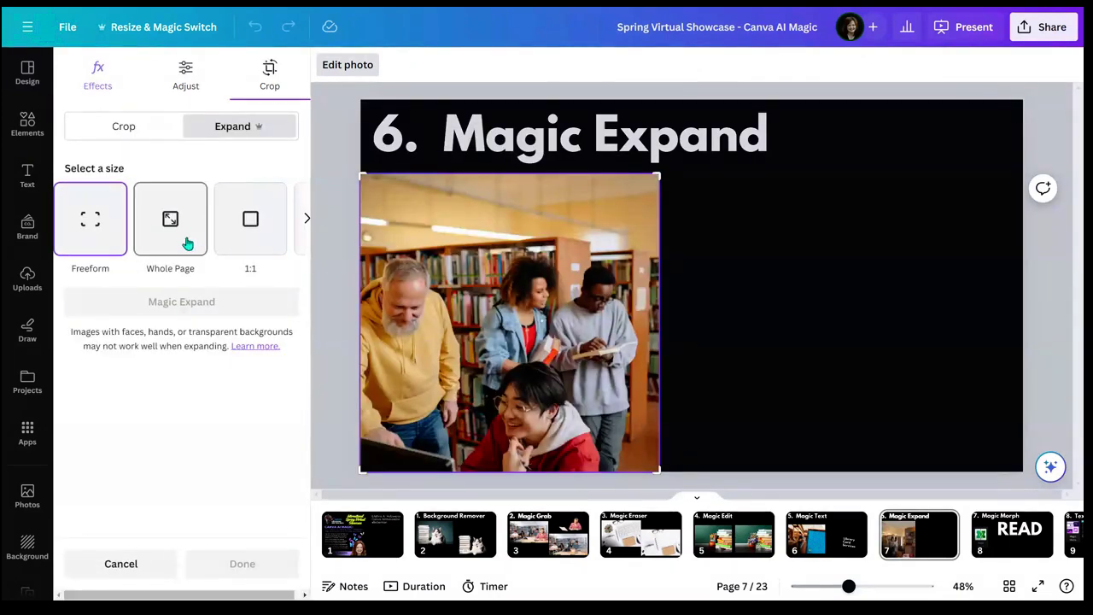
# Step: Try expanding the library group photo to Whole Page with Magic Expand and preview the generated variants
pyautogui.click(306, 224)
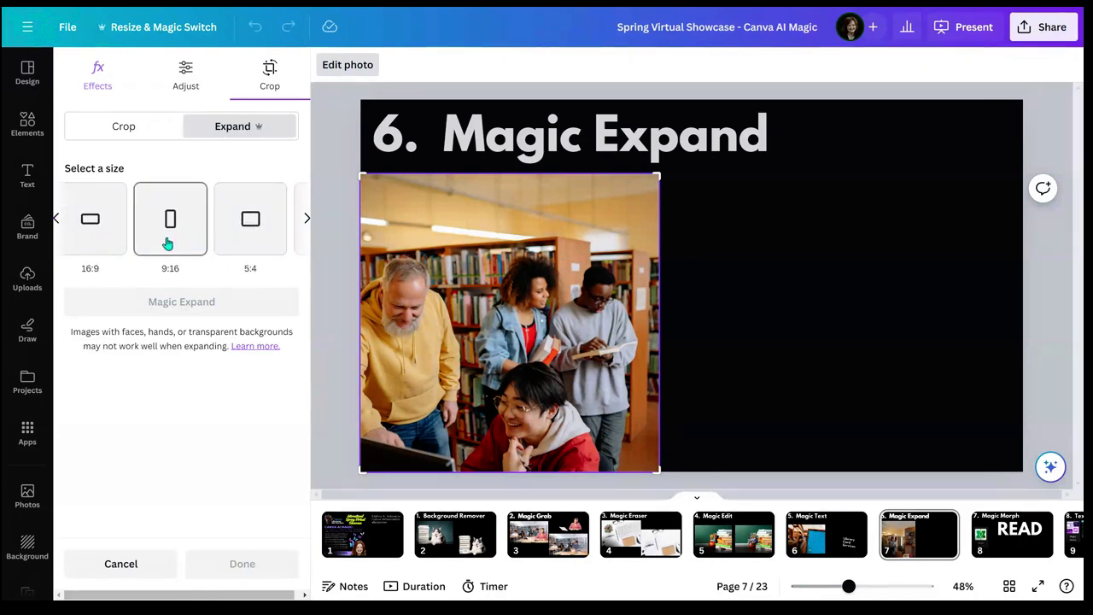
pyautogui.click(58, 221)
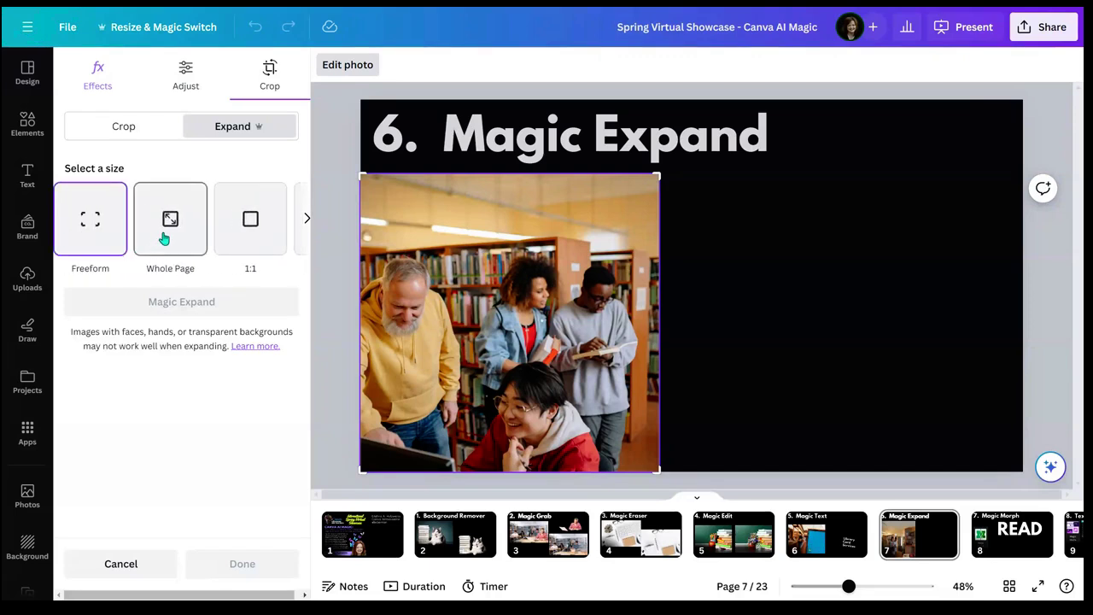
pyautogui.click(165, 239)
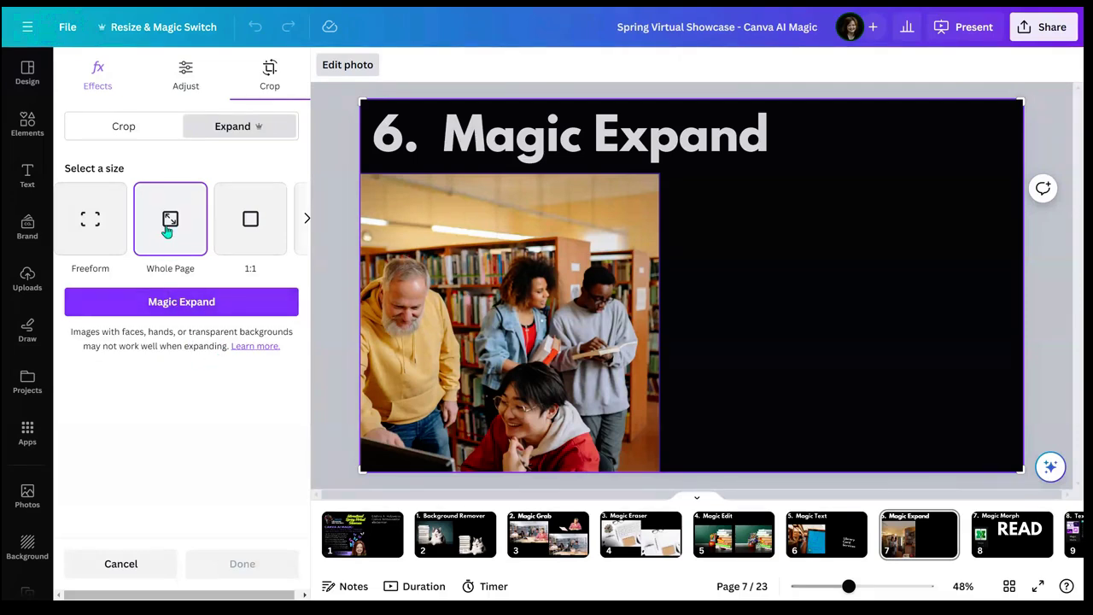
pyautogui.click(178, 304)
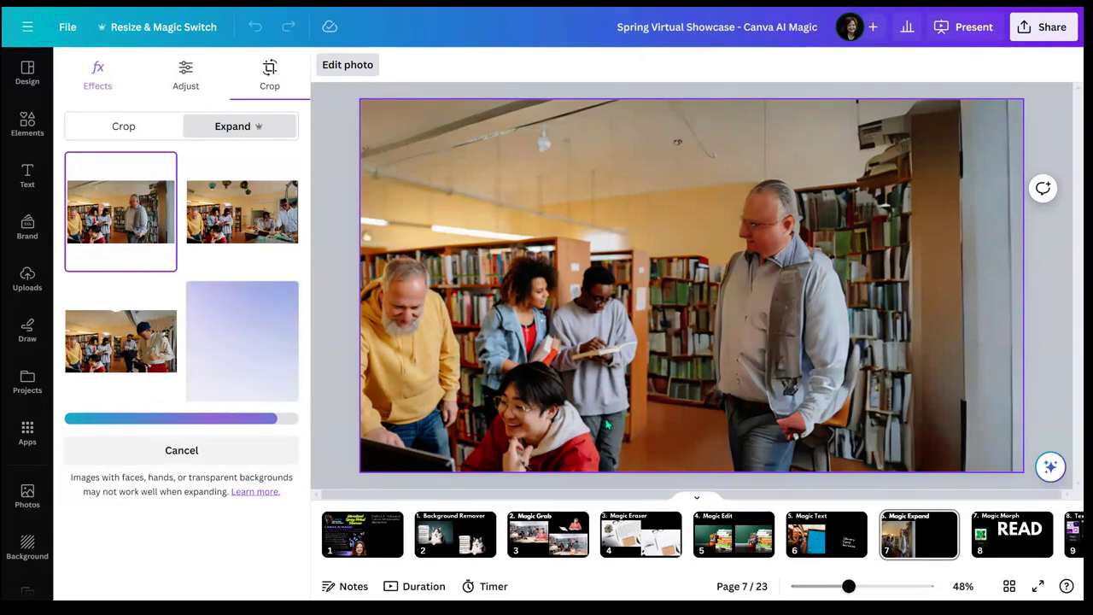
pyautogui.click(243, 221)
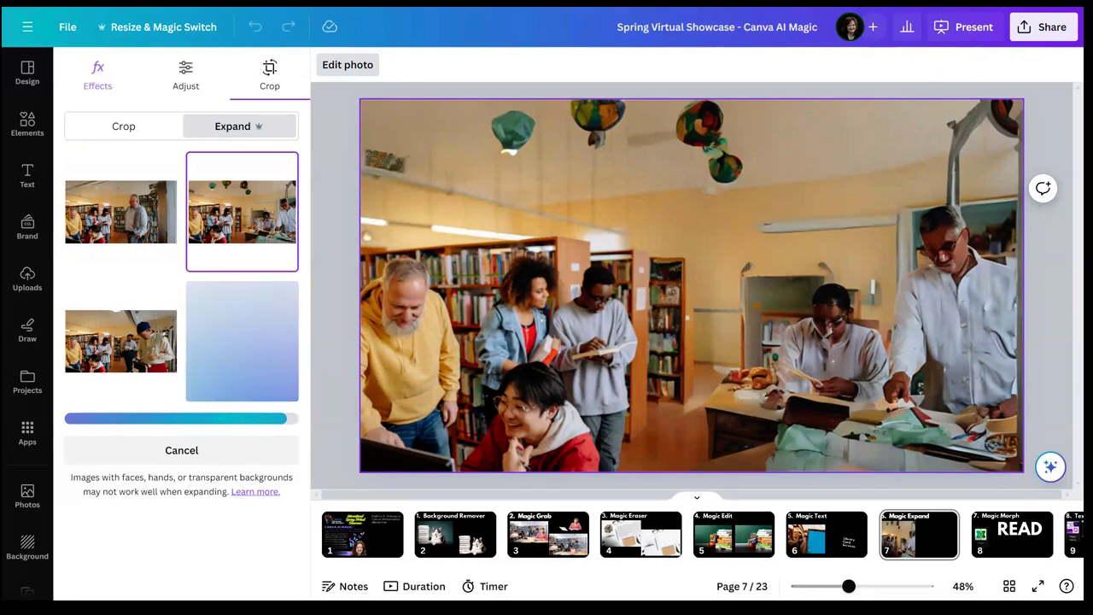
pyautogui.click(149, 335)
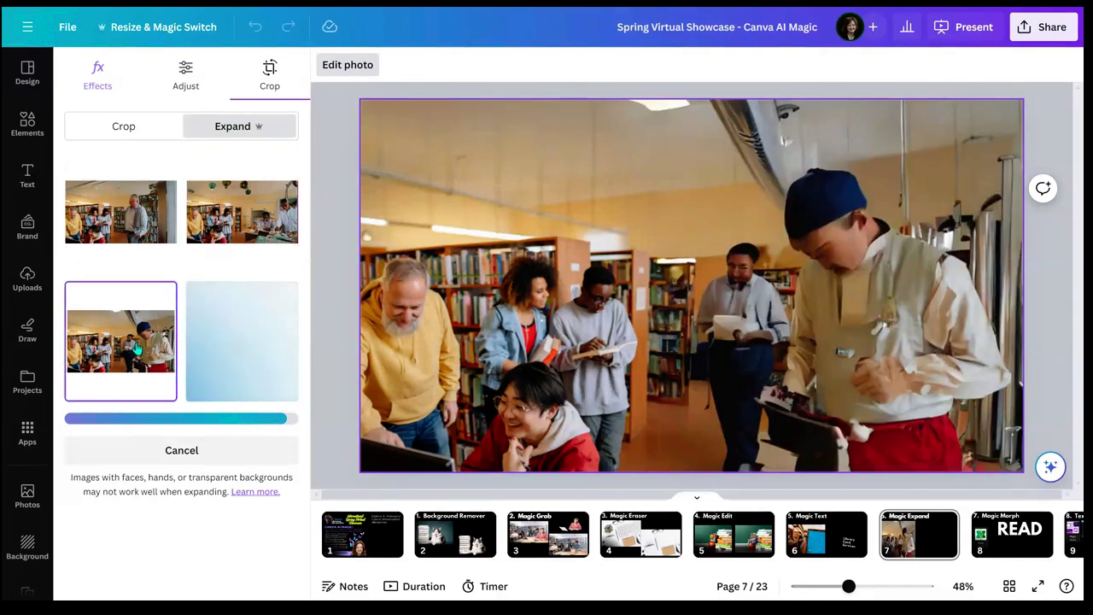
pyautogui.click(243, 353)
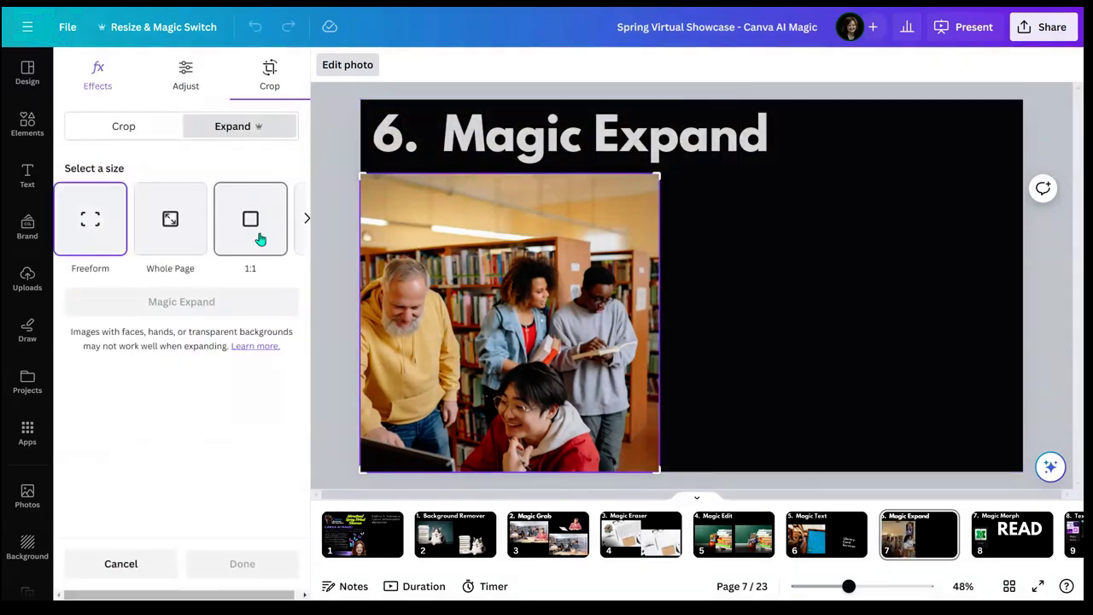
# Step: Generate a 16:9 Magic Expand of the library group photo
pyautogui.click(305, 219)
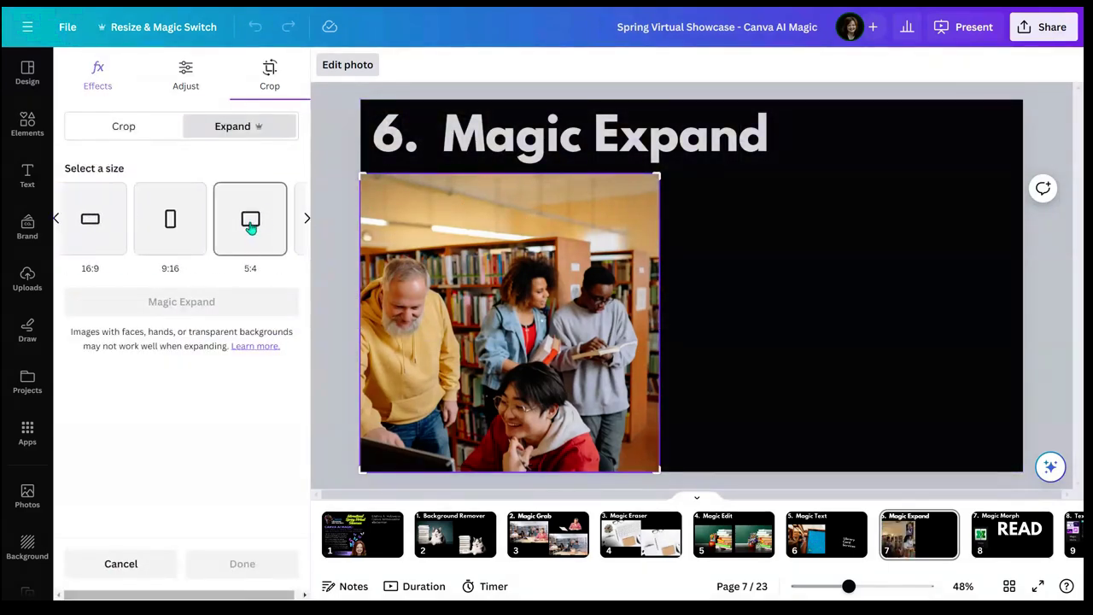
pyautogui.click(107, 228)
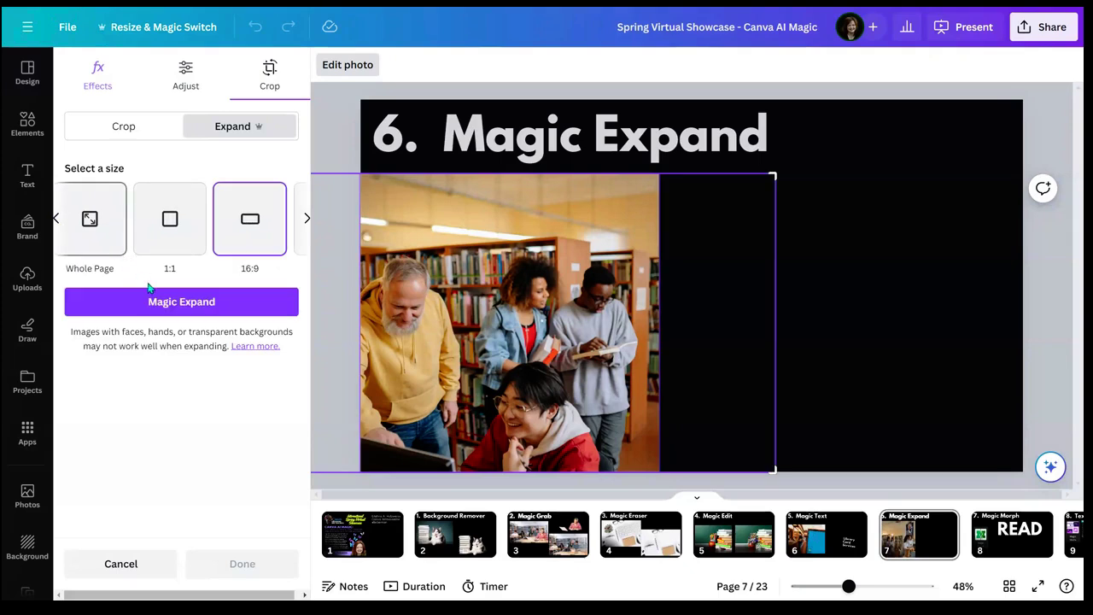
pyautogui.click(167, 304)
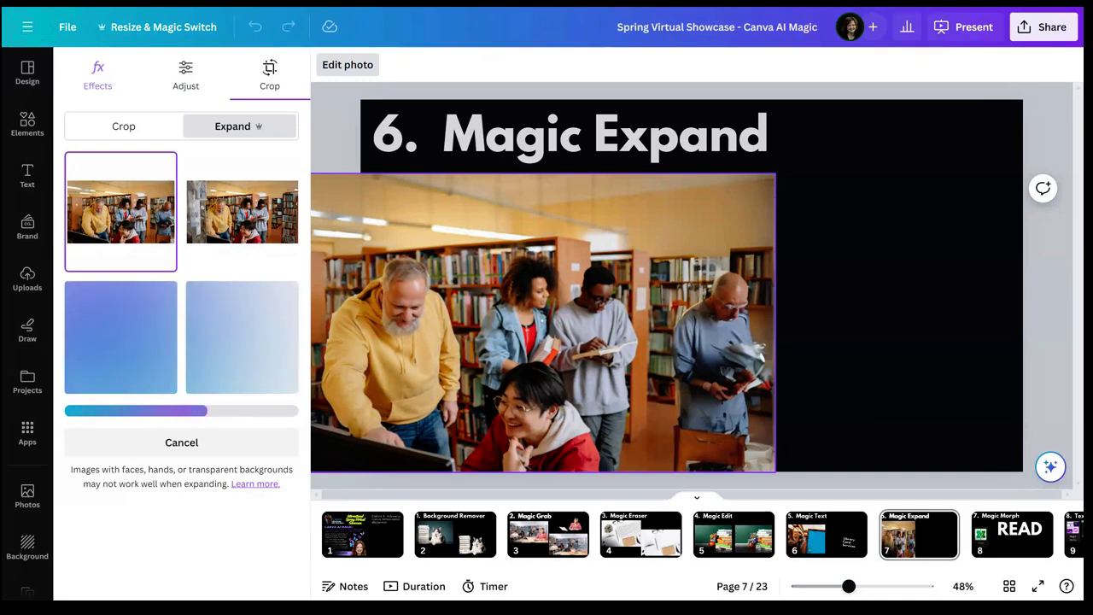
# Step: Compare the 16:9 expansion variants and apply the one that adds only a bookshelf beside the group
pyautogui.click(231, 241)
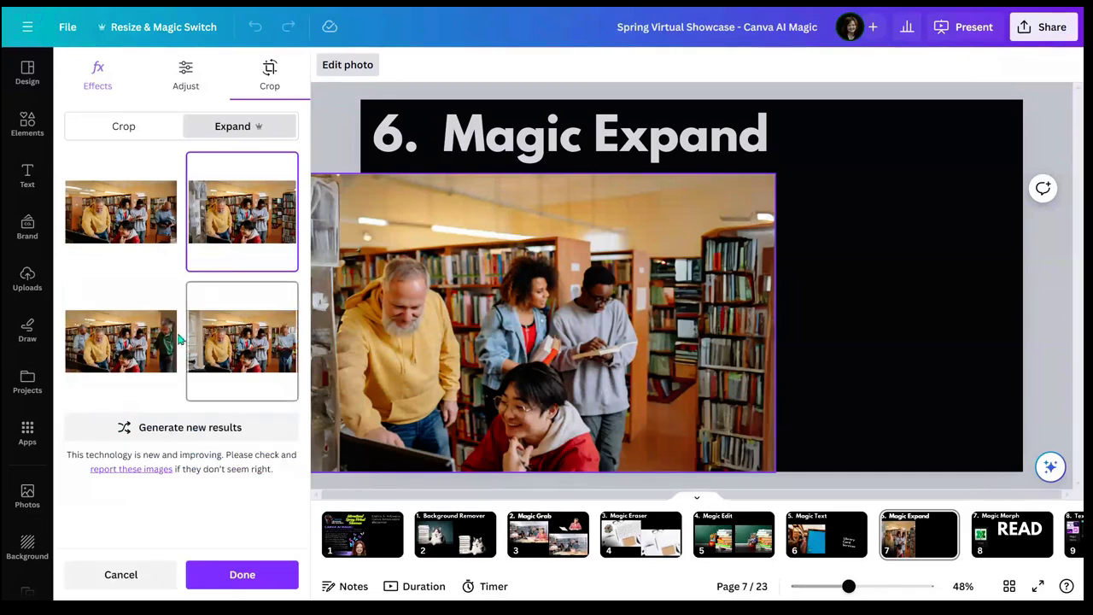
pyautogui.click(156, 345)
pyautogui.click(252, 354)
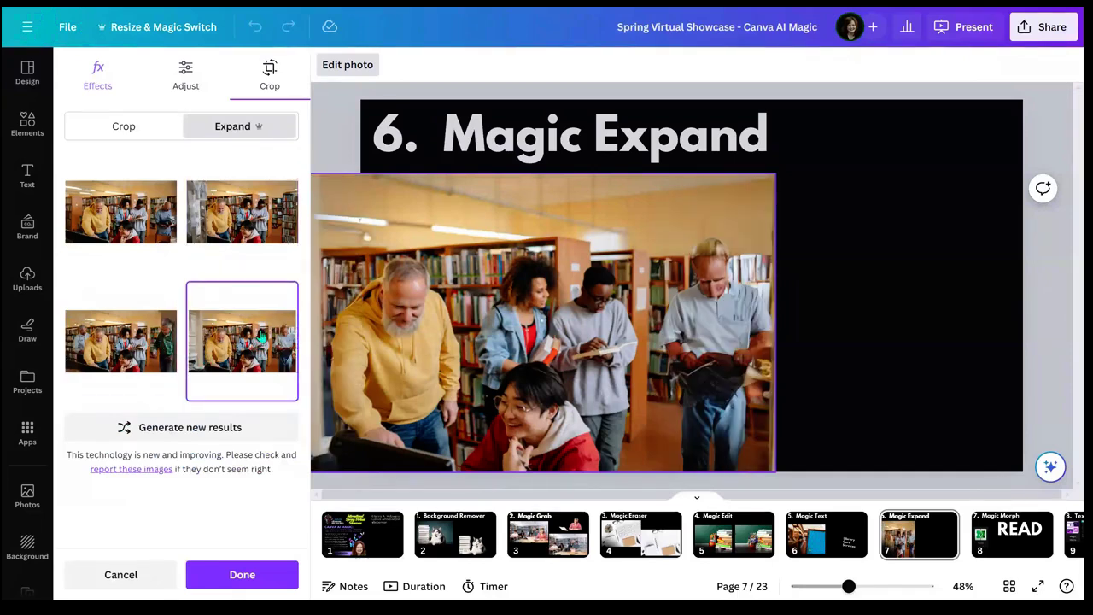
pyautogui.click(267, 223)
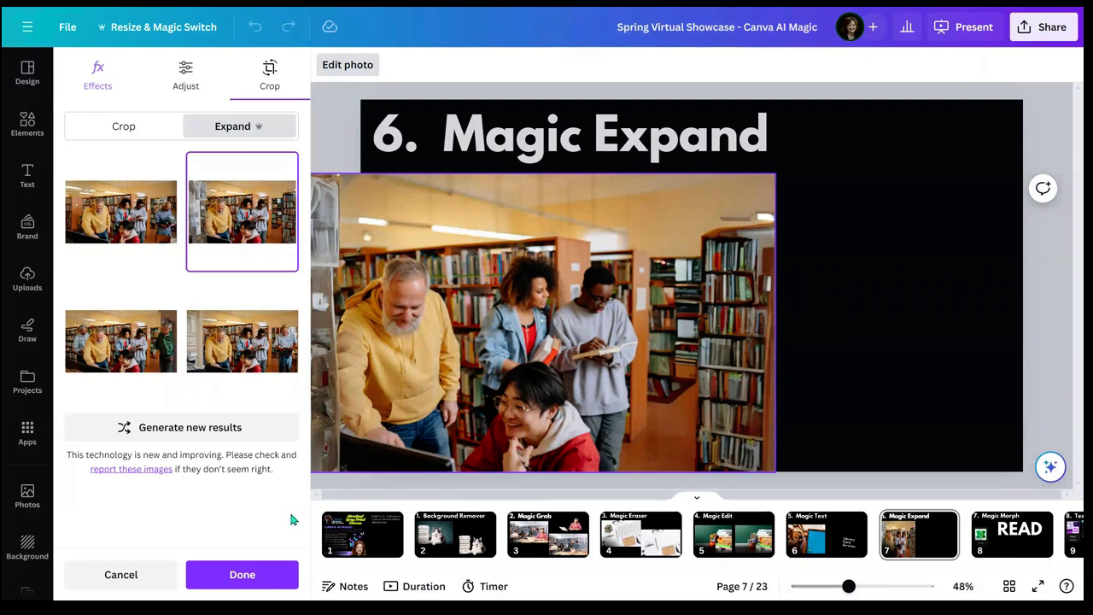
pyautogui.click(239, 574)
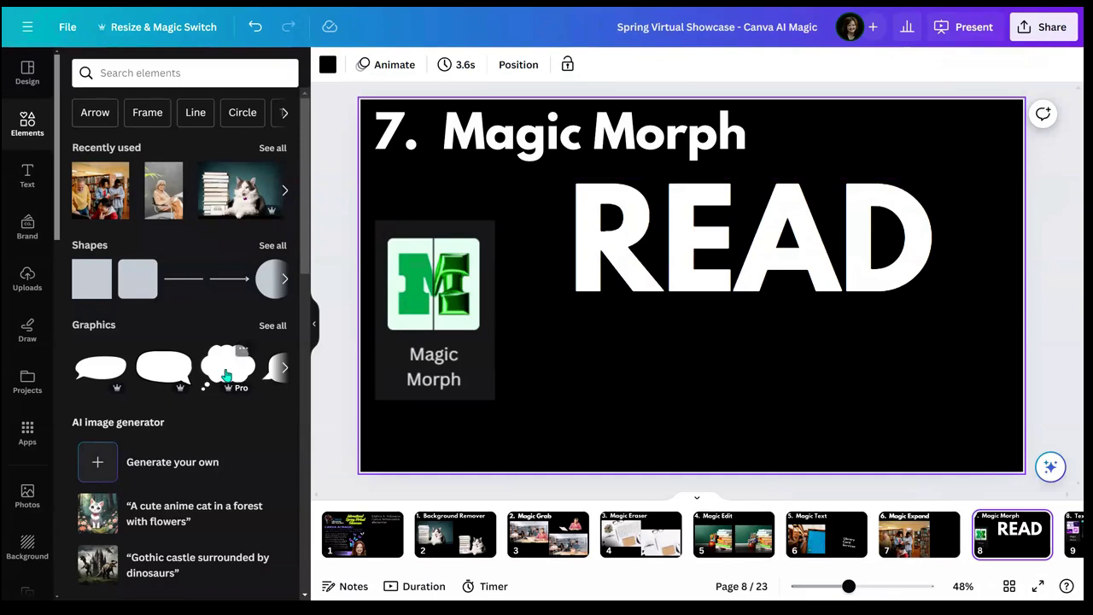
# Step: Examine the installed apps and the Discover categories, including AI-powered, Create something new, Discover content from, and Import your media
pyautogui.click(27, 431)
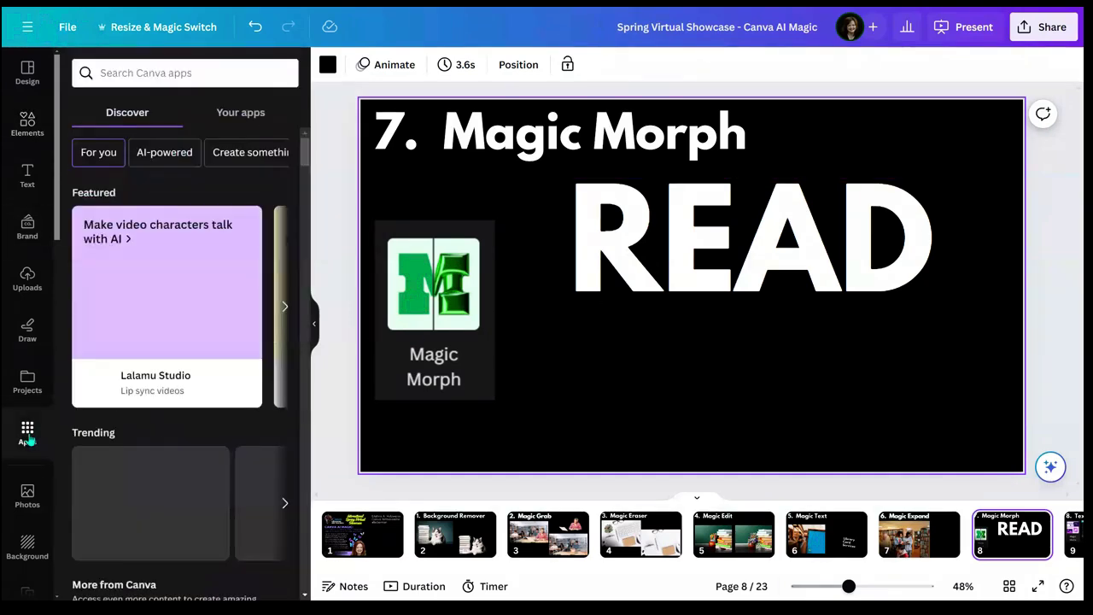
pyautogui.click(243, 115)
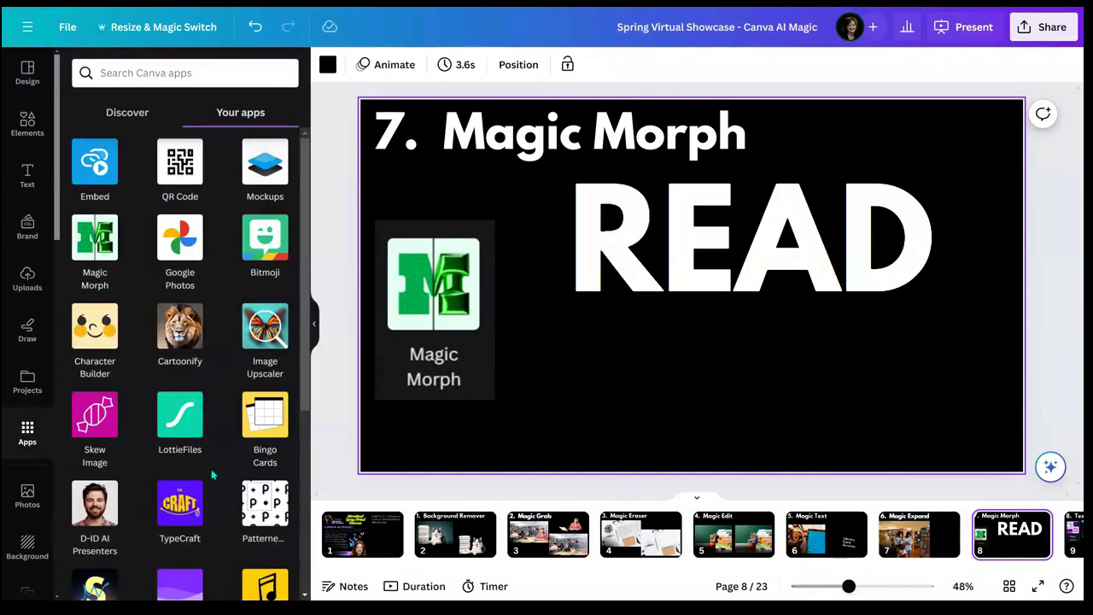
pyautogui.click(127, 113)
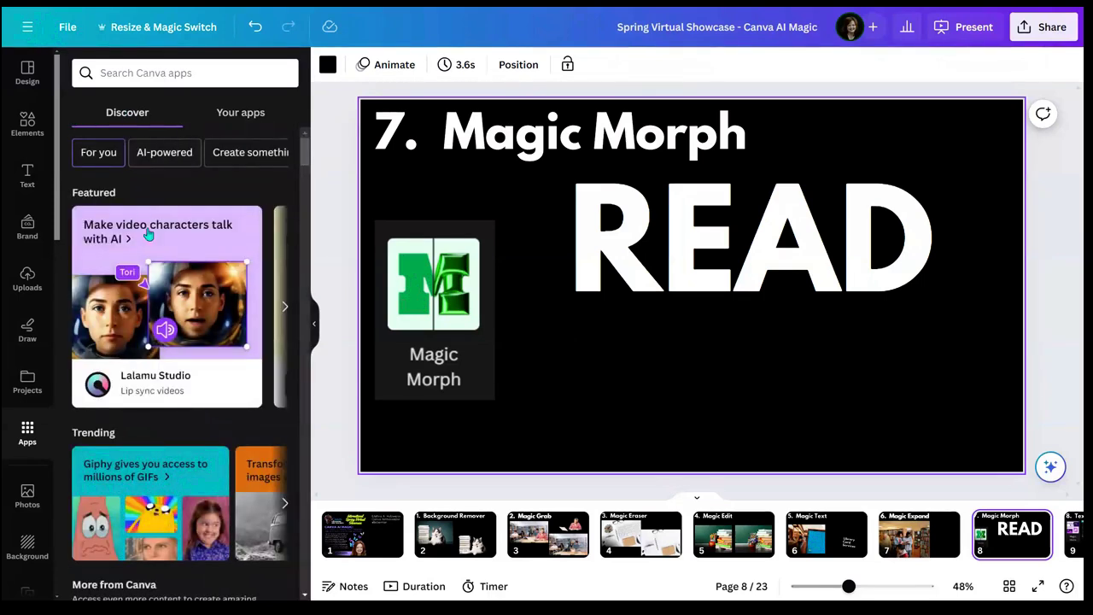
pyautogui.scroll(-5, 149, 247)
pyautogui.scroll(-1, 158, 283)
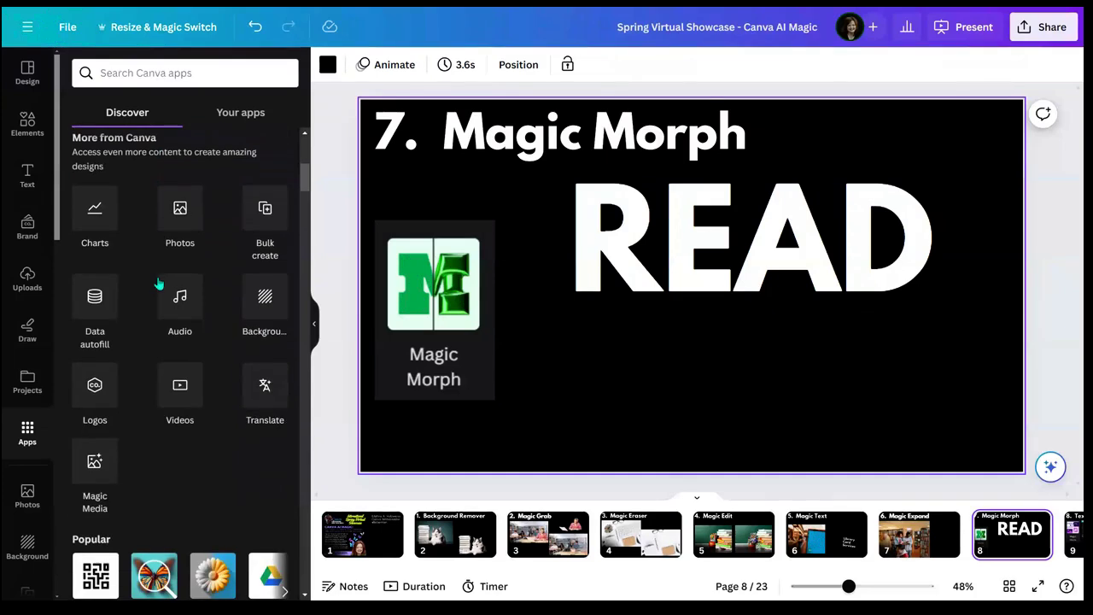
pyautogui.scroll(7, 158, 283)
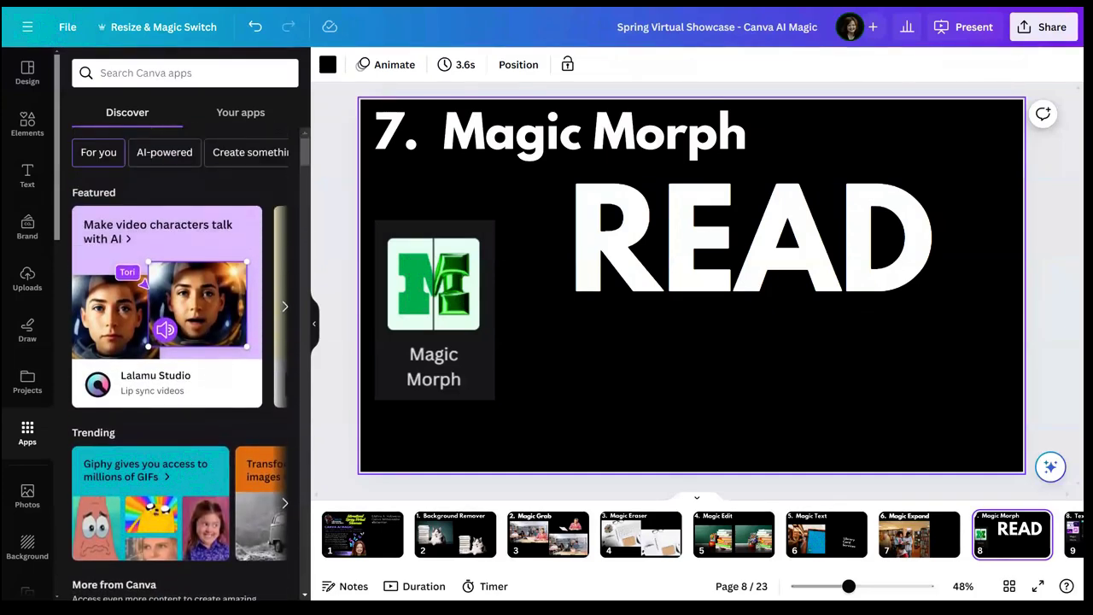
pyautogui.click(172, 154)
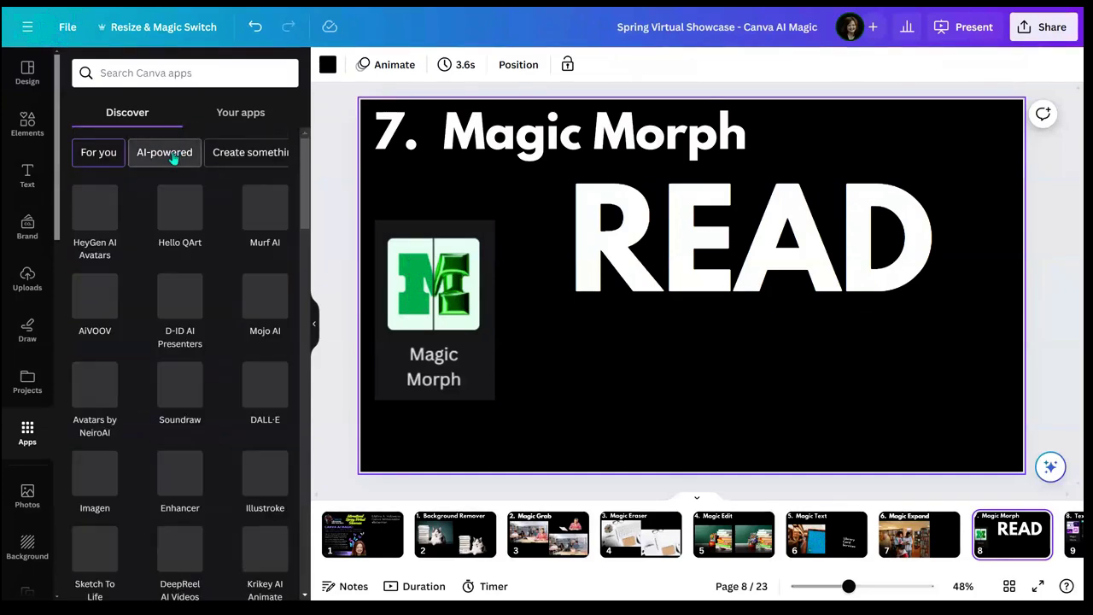
pyautogui.click(224, 157)
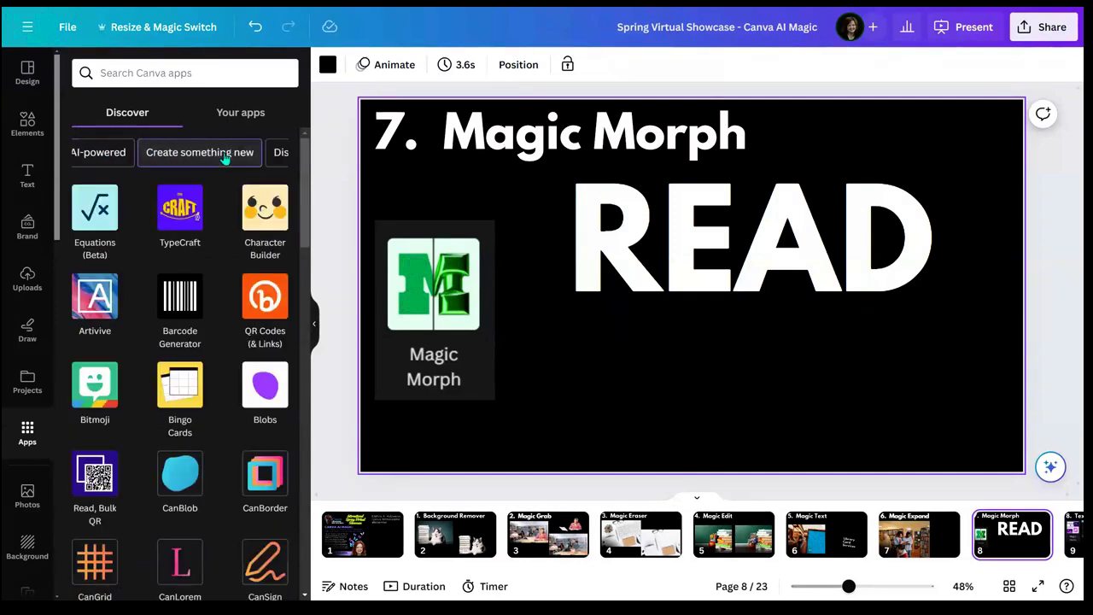
pyautogui.click(277, 154)
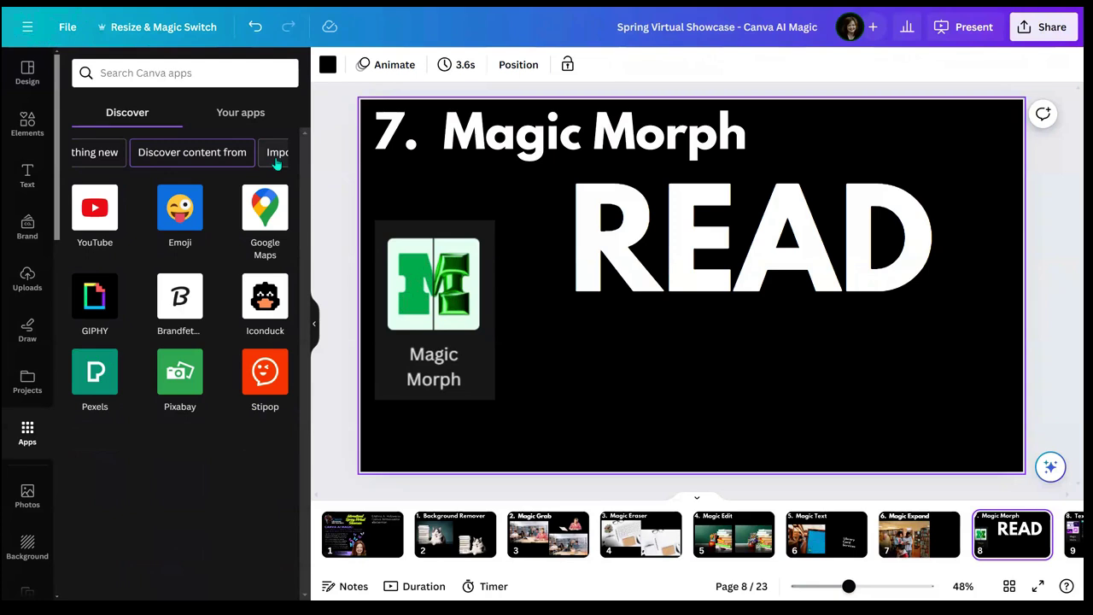
pyautogui.click(276, 162)
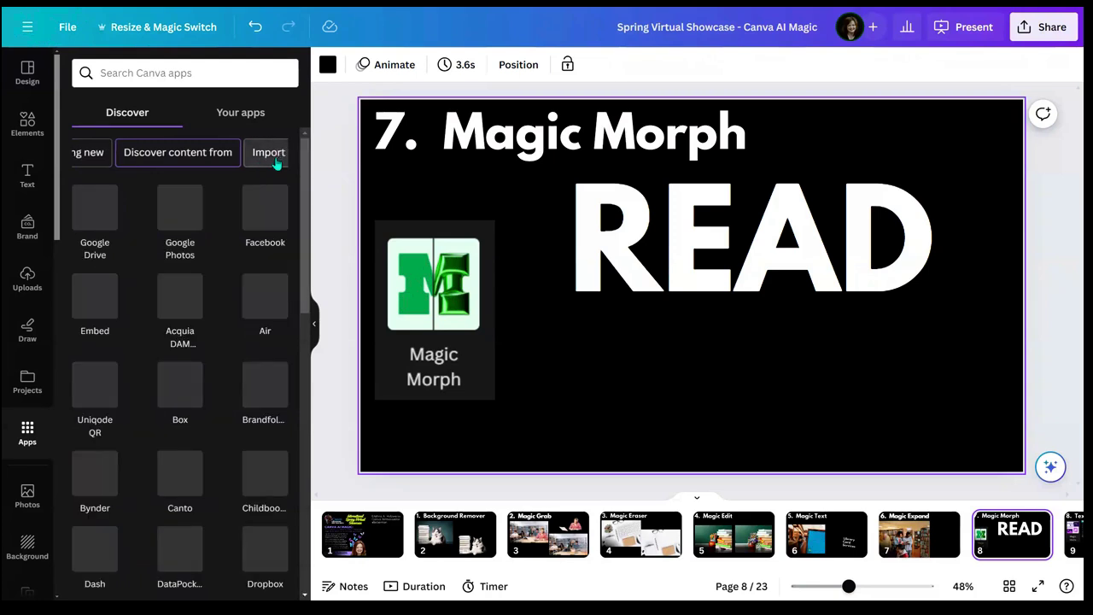
# Step: Open Magic Morph from the installed apps and generate a "rainbow" look for the READ text
pyautogui.click(229, 118)
pyautogui.click(101, 247)
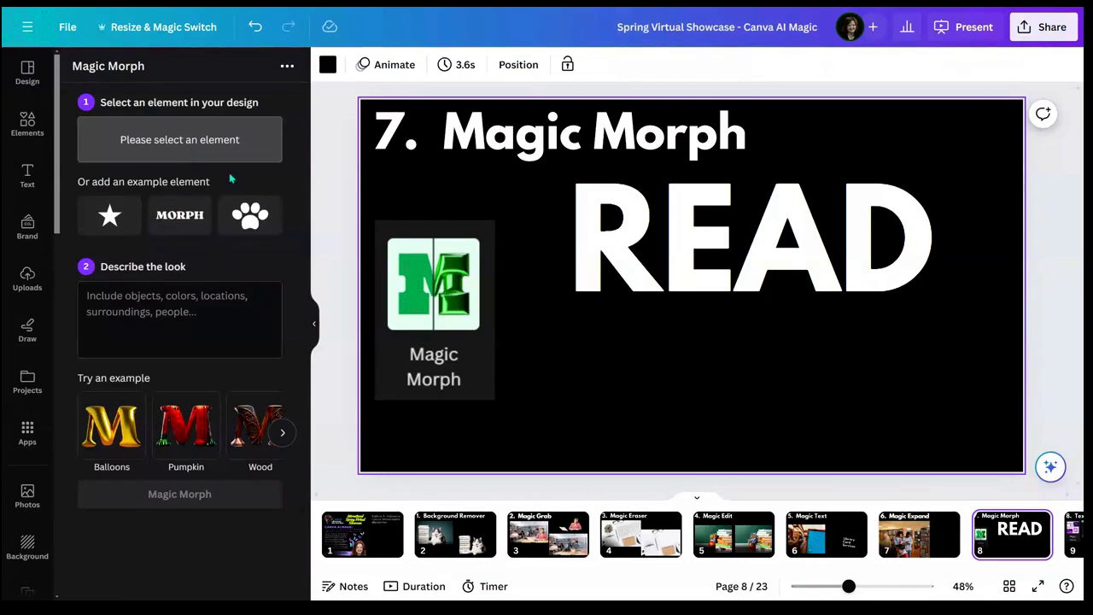
pyautogui.click(600, 203)
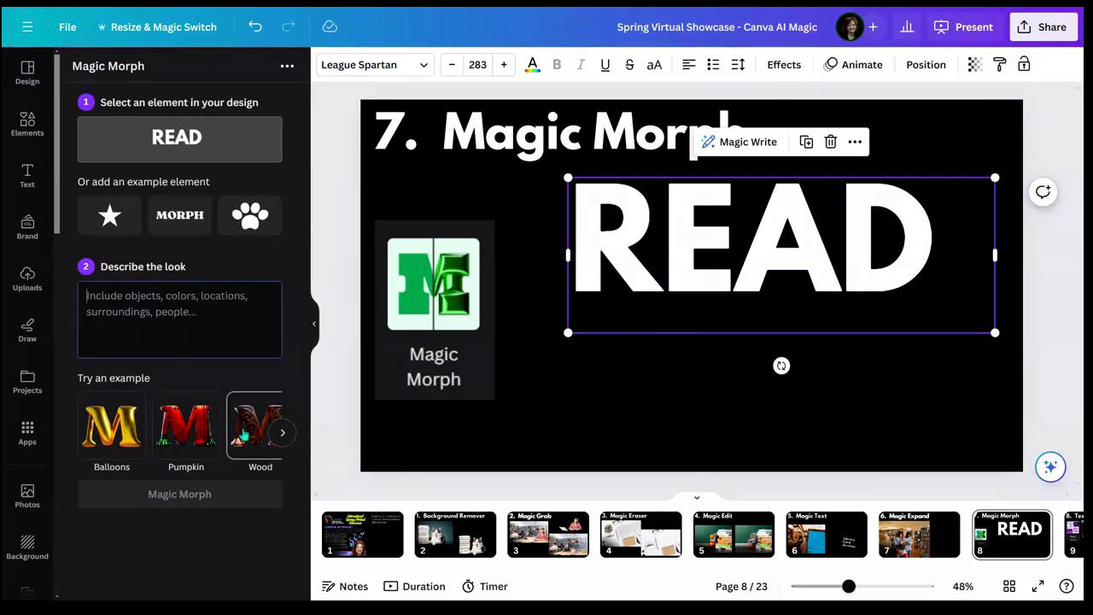
pyautogui.write('rainbow')
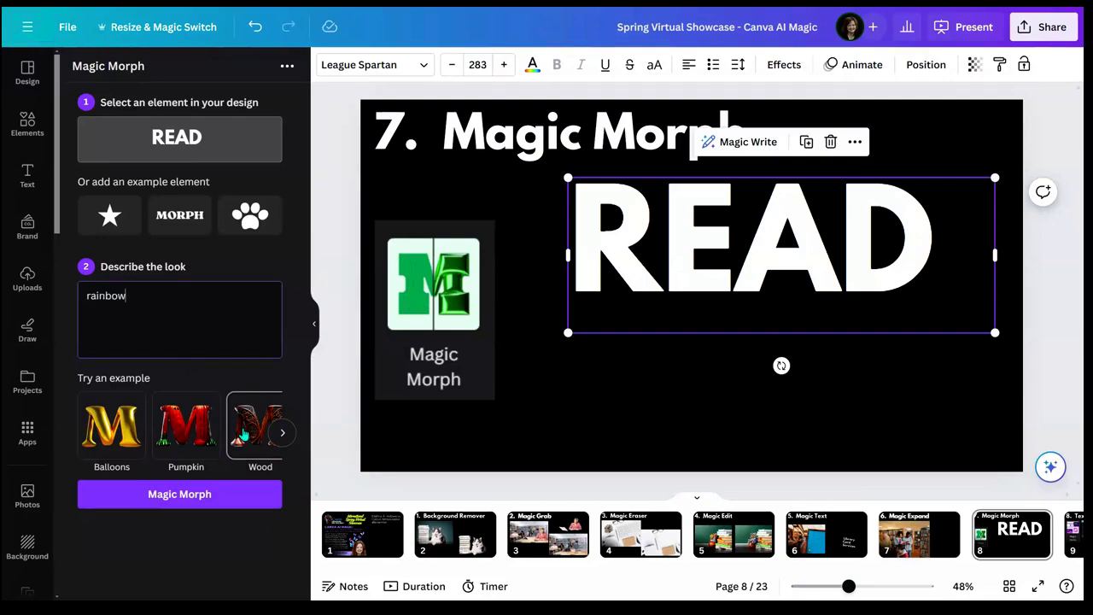
pyautogui.click(194, 494)
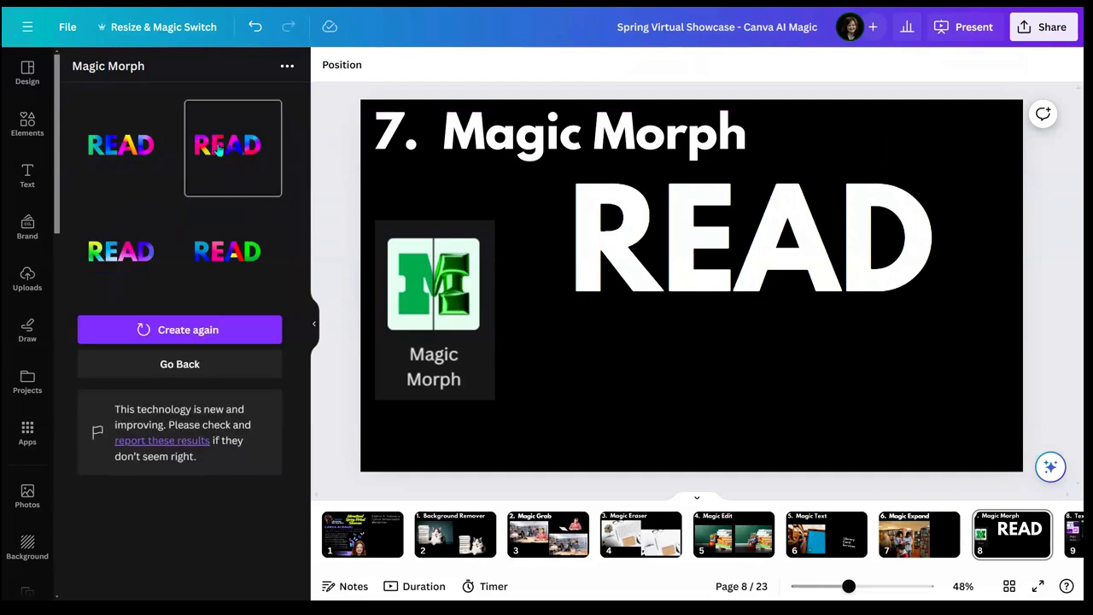
# Step: Add the first rainbow READ variant, enlarge it to about the size of the white READ text, and place it below
pyautogui.click(120, 145)
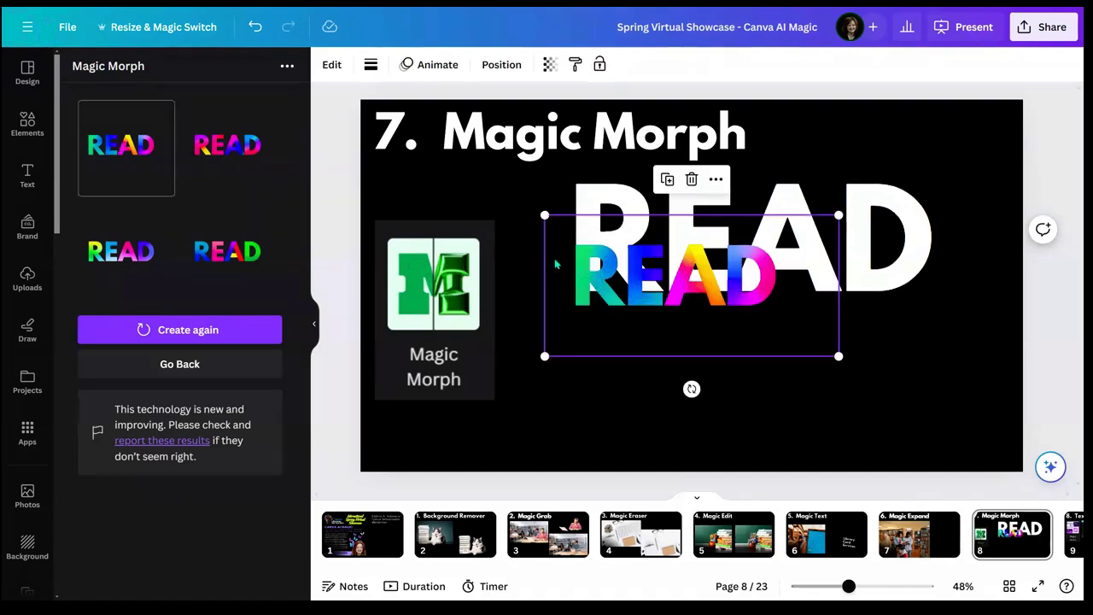
pyautogui.moveTo(663, 295); pyautogui.dragTo(672, 391)
pyautogui.moveTo(854, 321); pyautogui.dragTo(1072, 210)
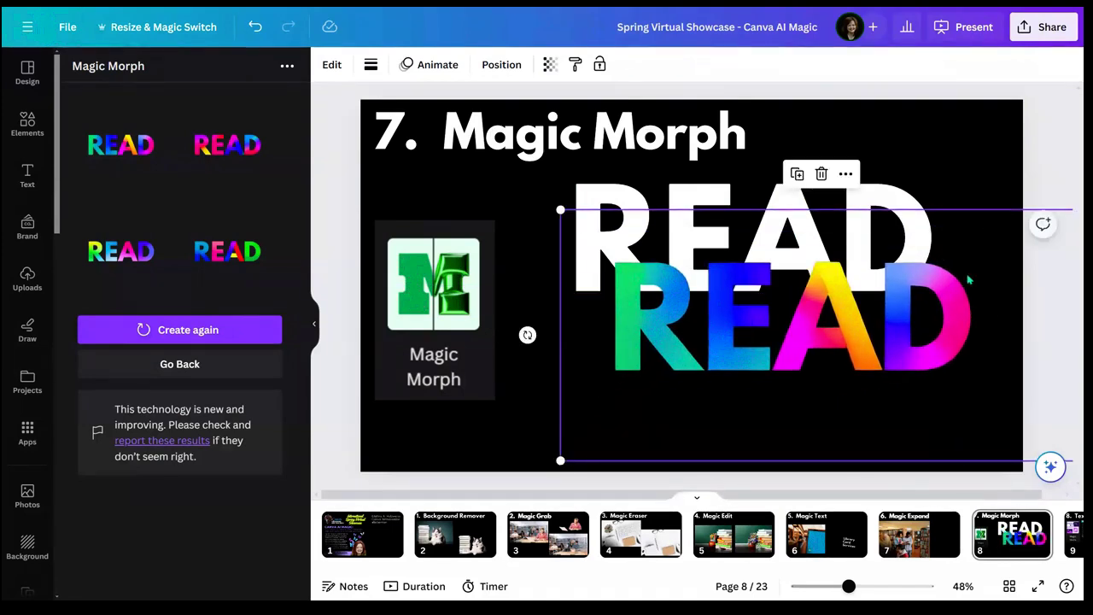
pyautogui.moveTo(879, 325); pyautogui.dragTo(844, 372)
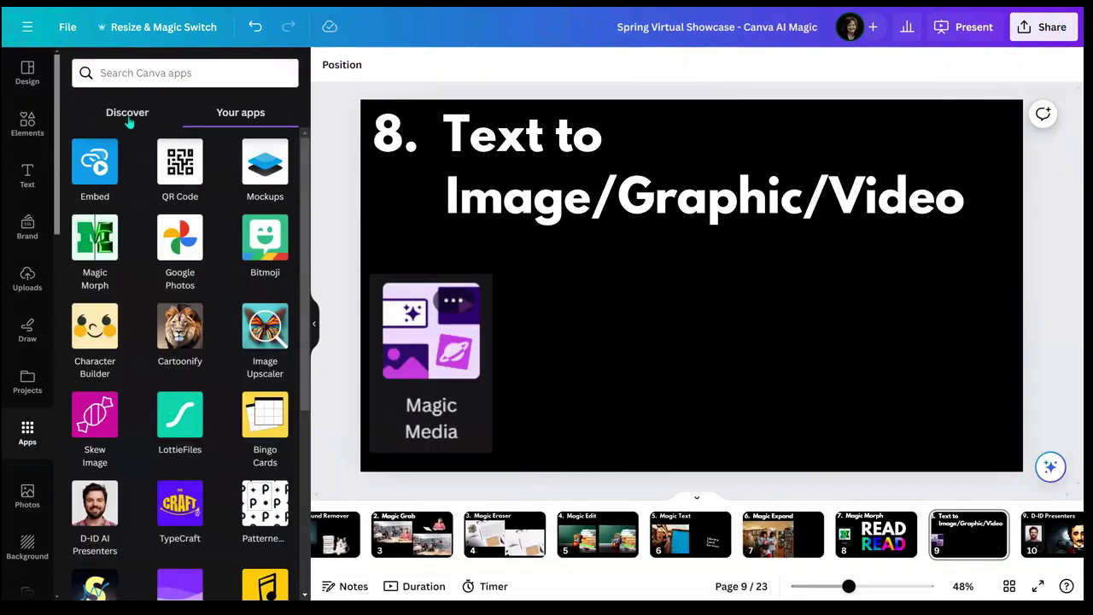
# Step: Search the apps for "magic media" and open Magic Media
pyautogui.click(128, 118)
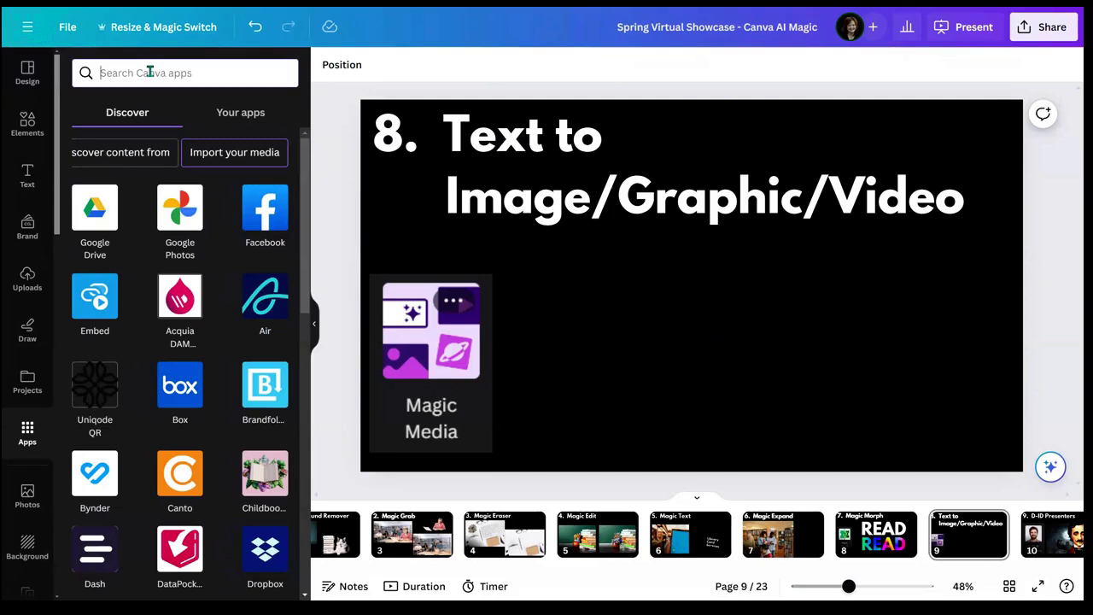
pyautogui.write('magic media')
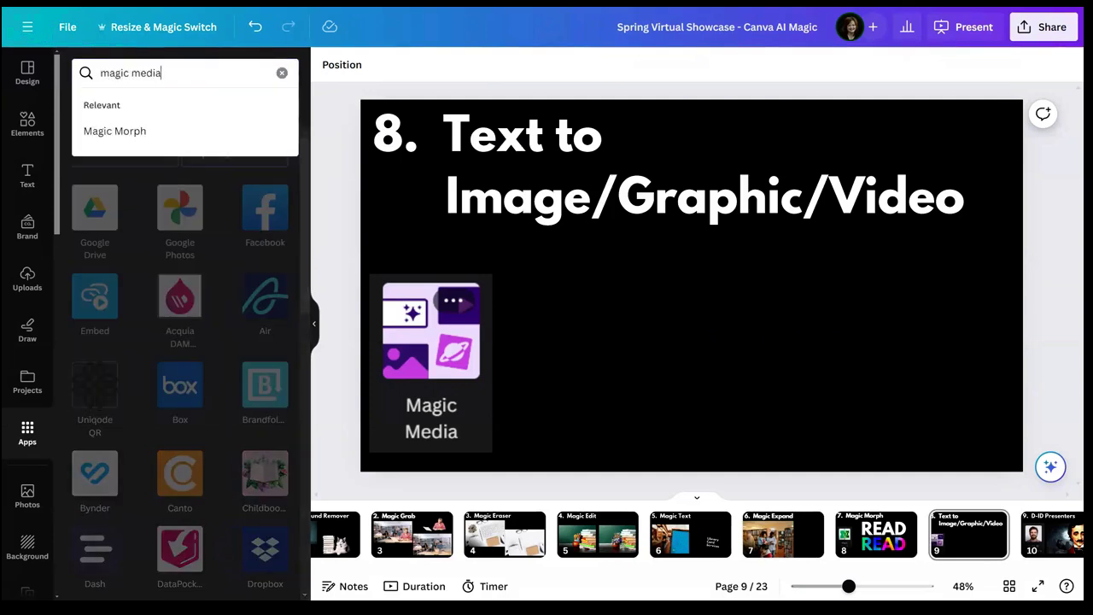
pyautogui.press('Return')
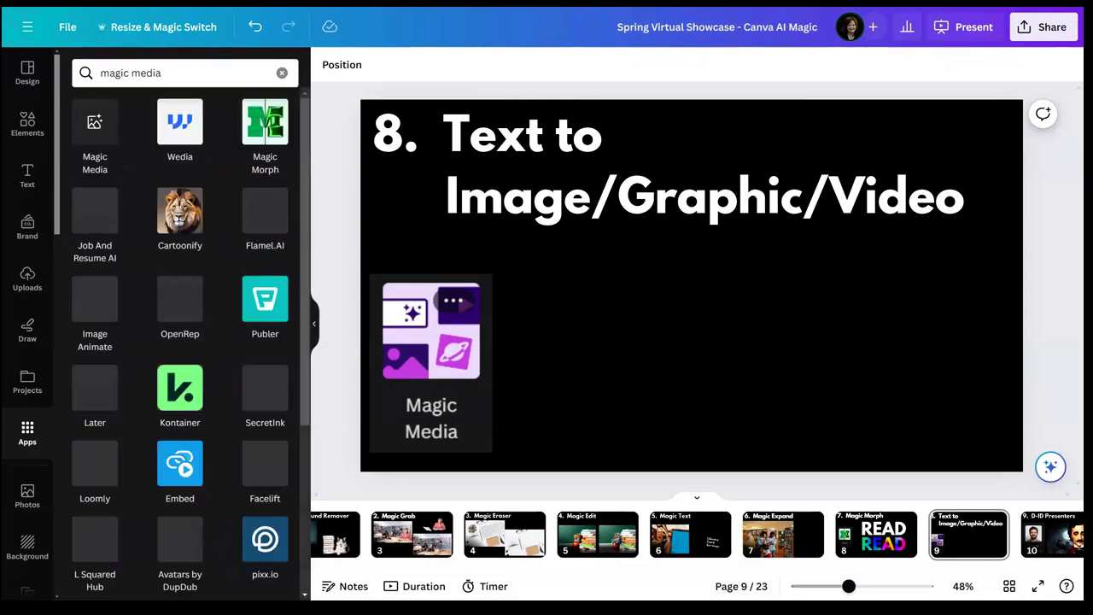
pyautogui.click(94, 128)
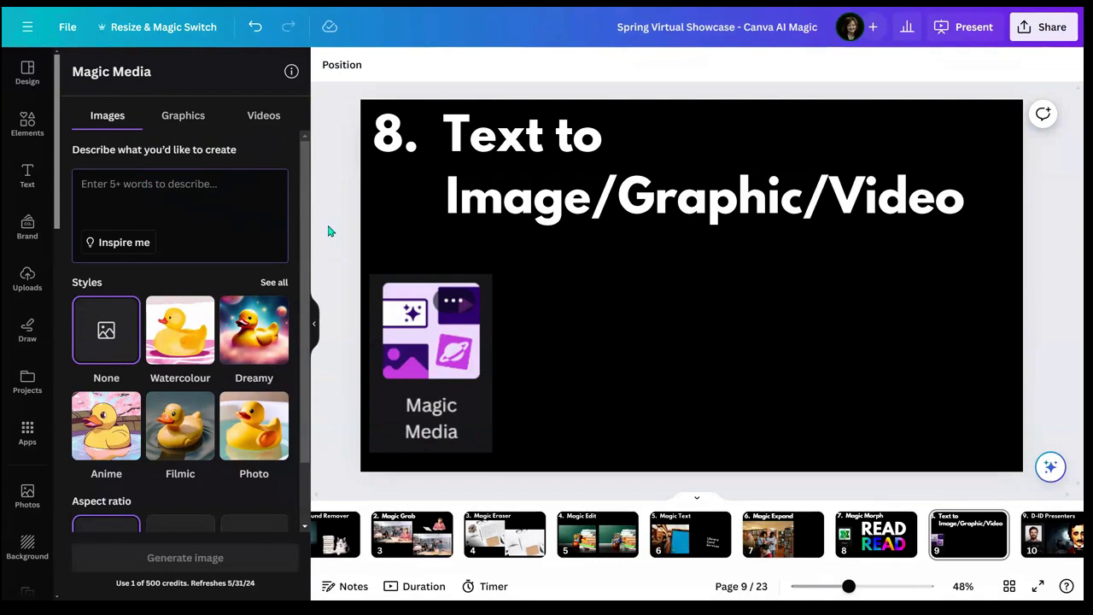
# Step: Describe the image to create as "Abraham Lincoln chibi Pixar in front of a log cabin"
pyautogui.write('Ab')
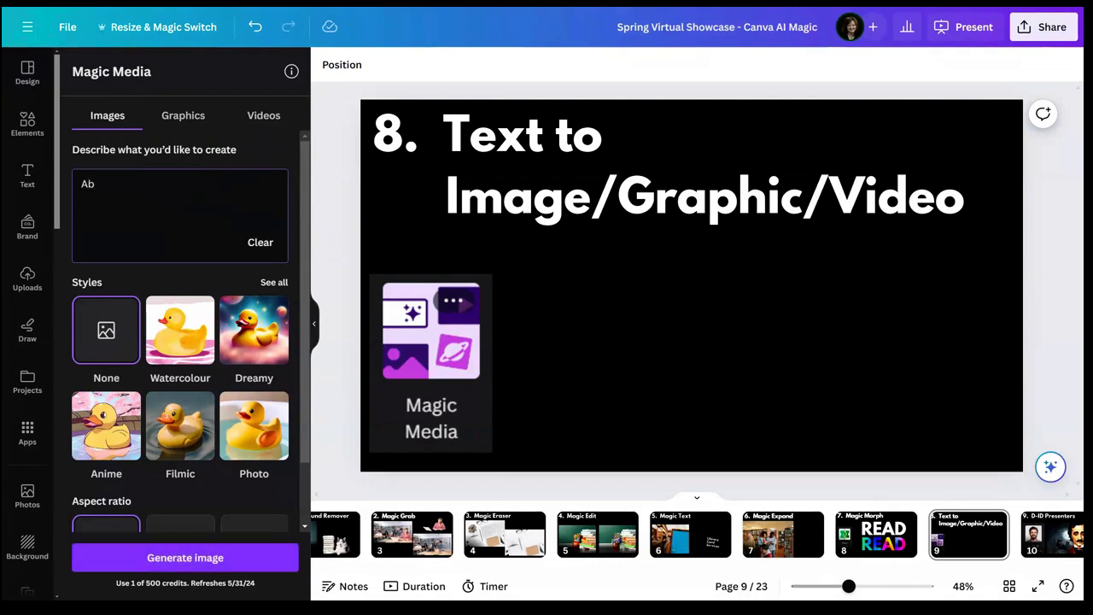
pyautogui.write('raham Lincoln chibi Pixa')
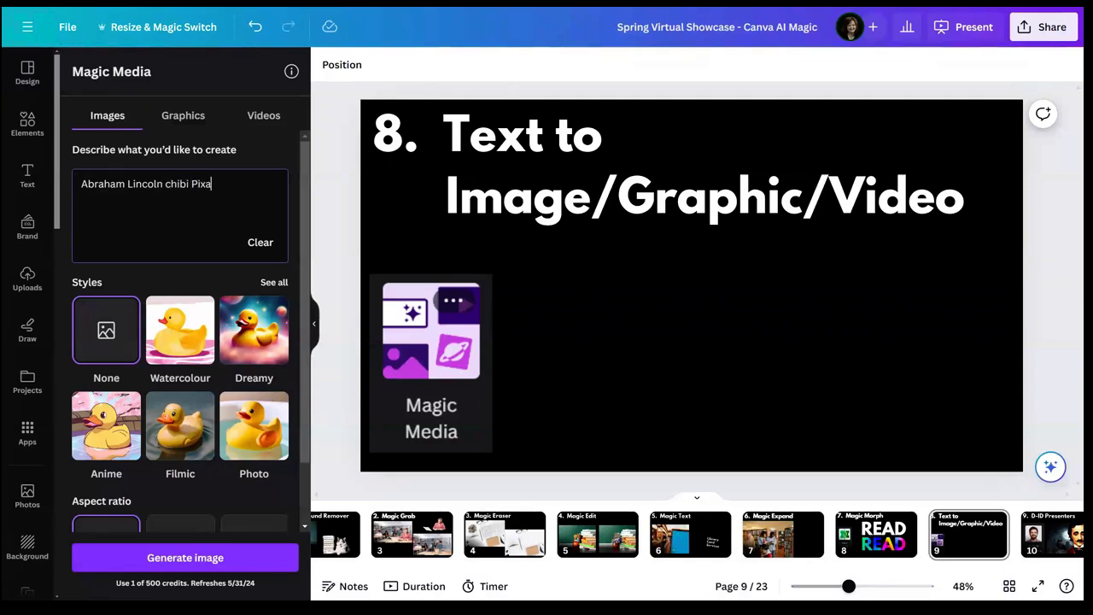
pyautogui.write('in front of a log cabin')
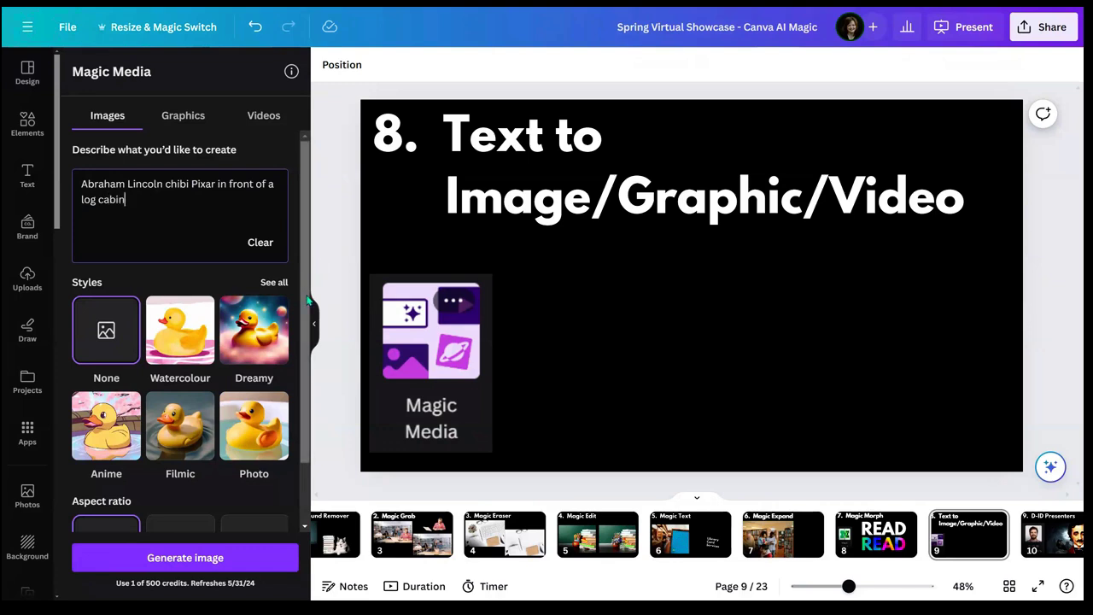
# Step: Browse the full list of image styles, choose Dreamy from the digital art styles, and generate square images
pyautogui.click(276, 289)
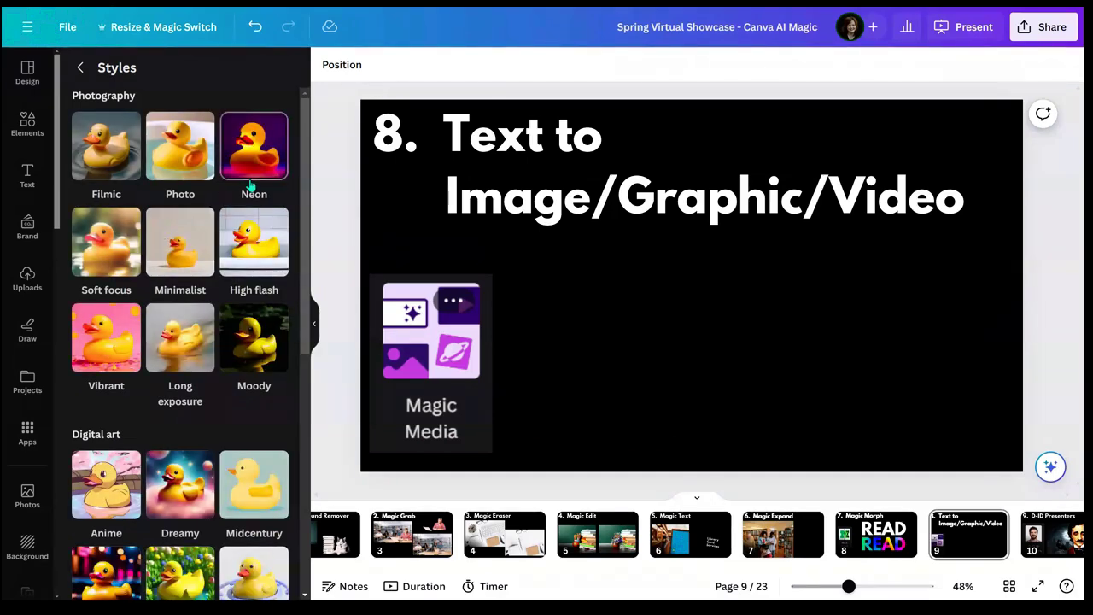
pyautogui.scroll(-2, 232, 336)
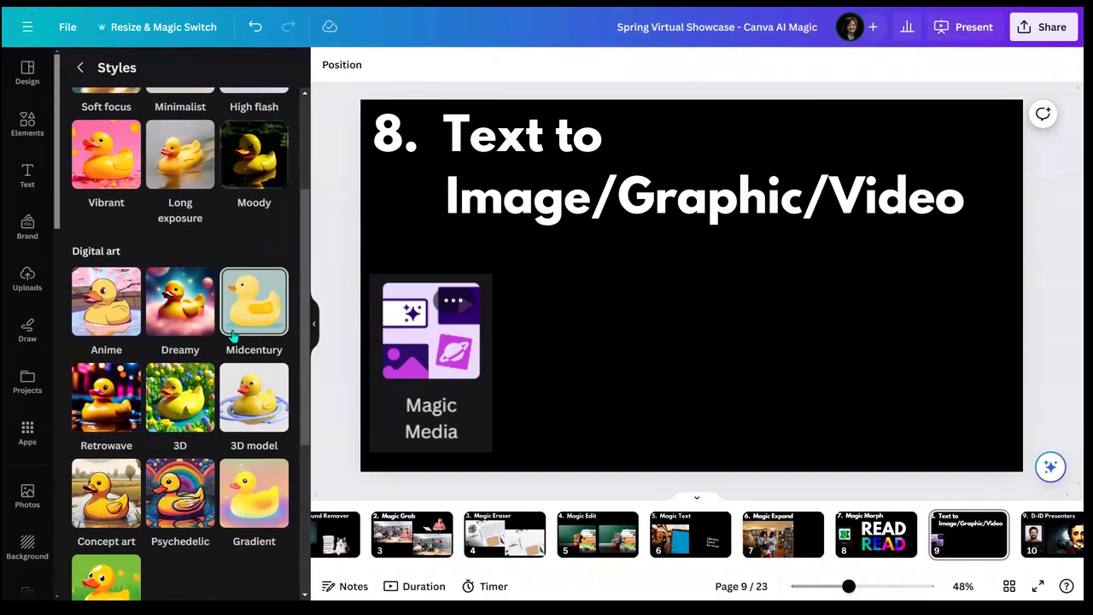
pyautogui.scroll(-1, 248, 472)
pyautogui.scroll(-1, 247, 473)
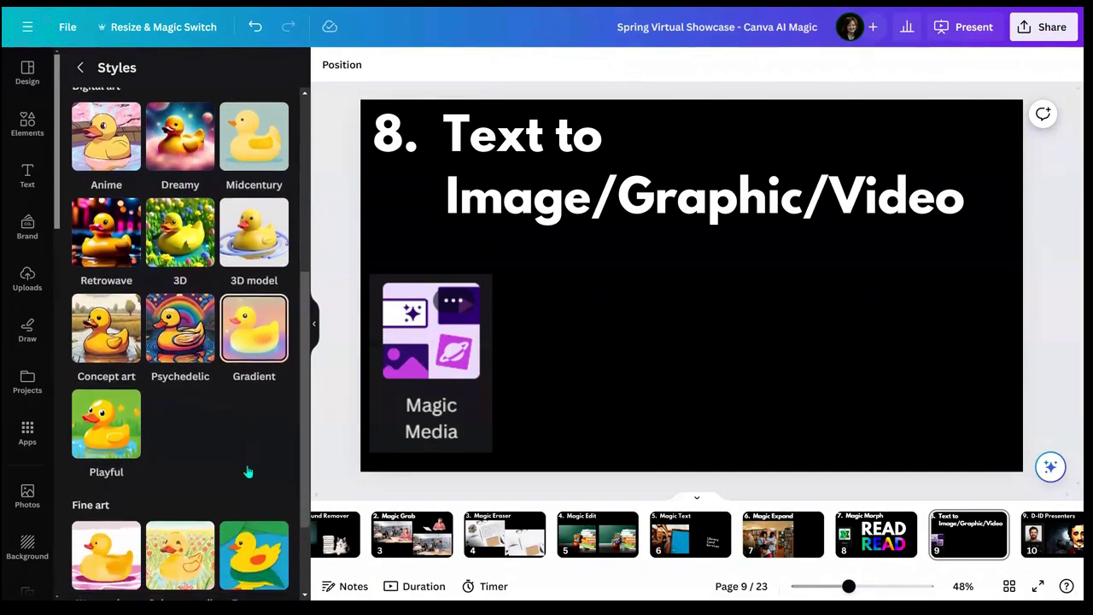
pyautogui.scroll(-1, 247, 473)
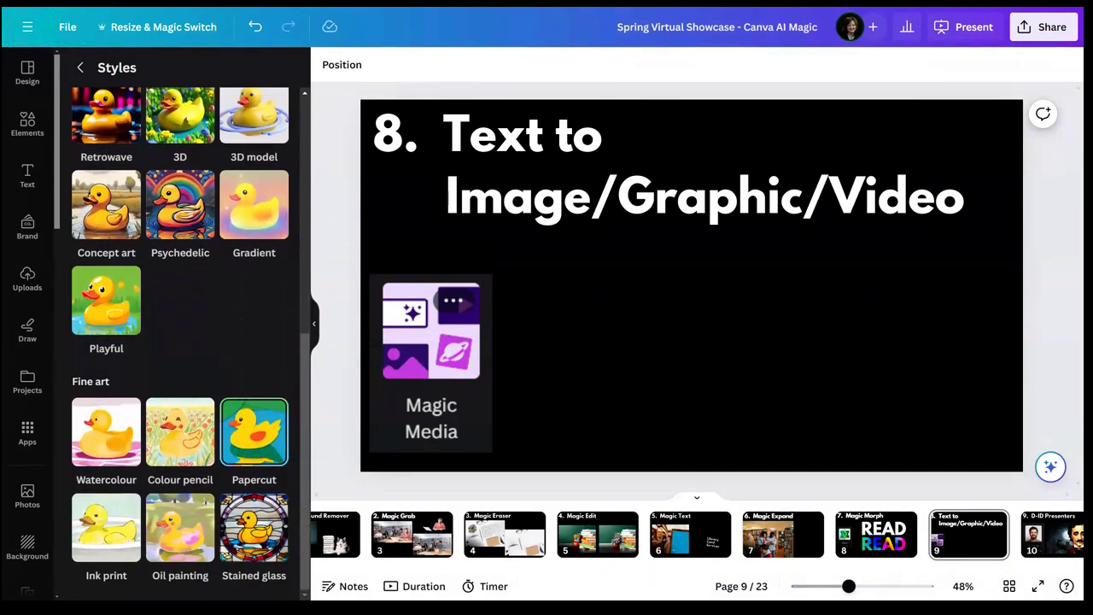
pyautogui.scroll(2, 254, 444)
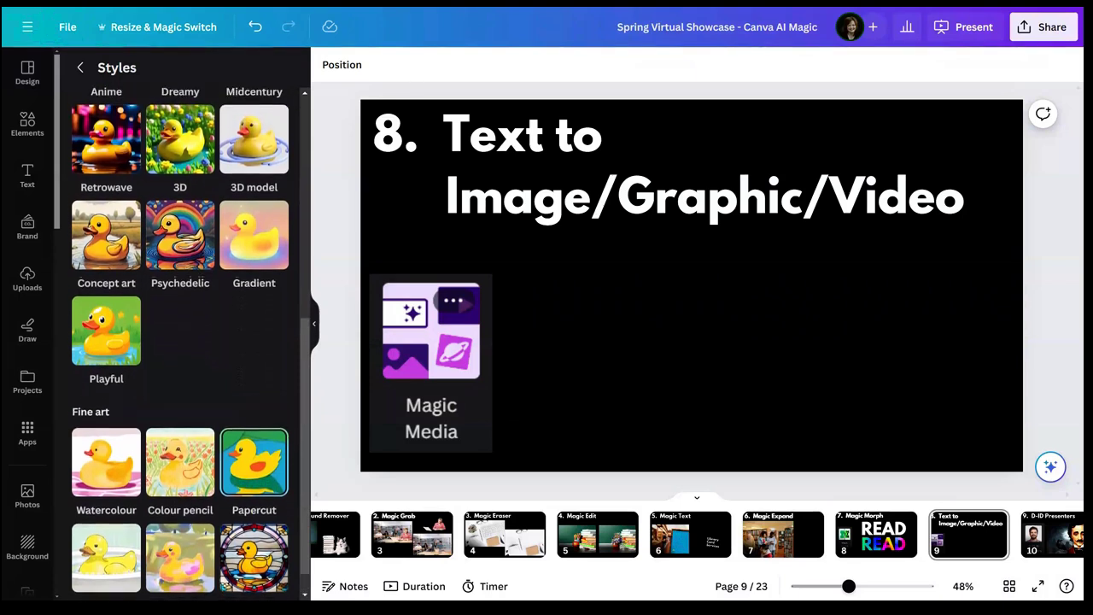
pyautogui.scroll(2, 180, 365)
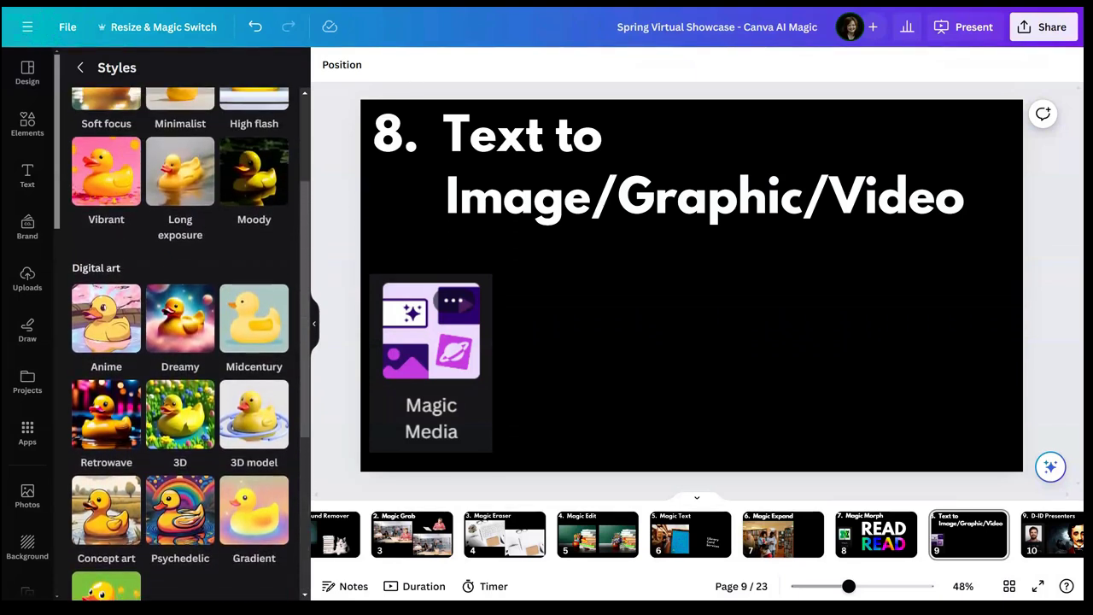
pyautogui.click(180, 366)
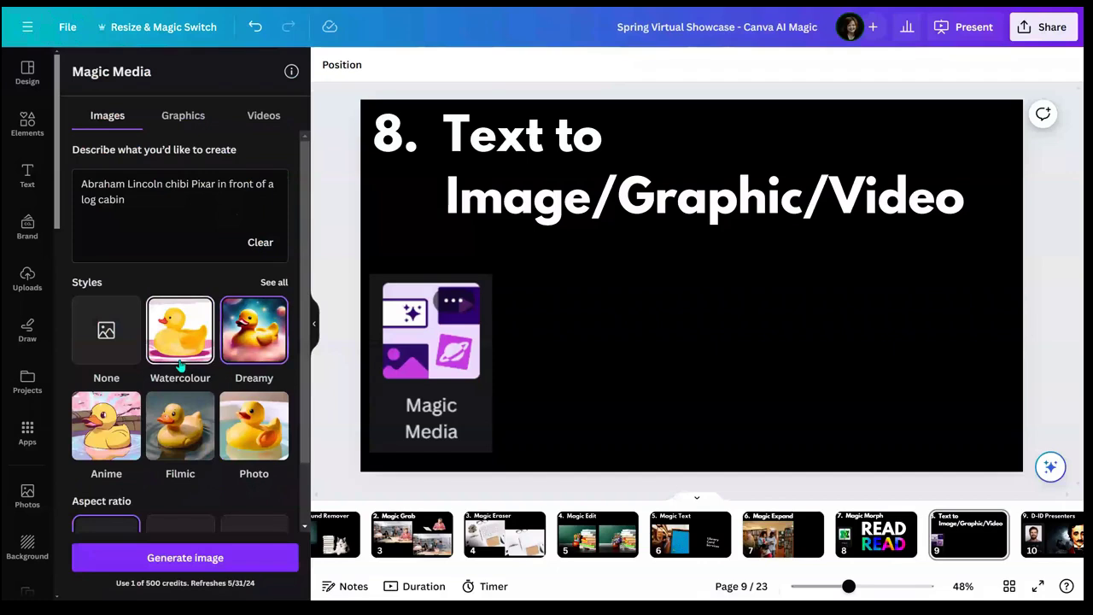
pyautogui.scroll(-1, 176, 435)
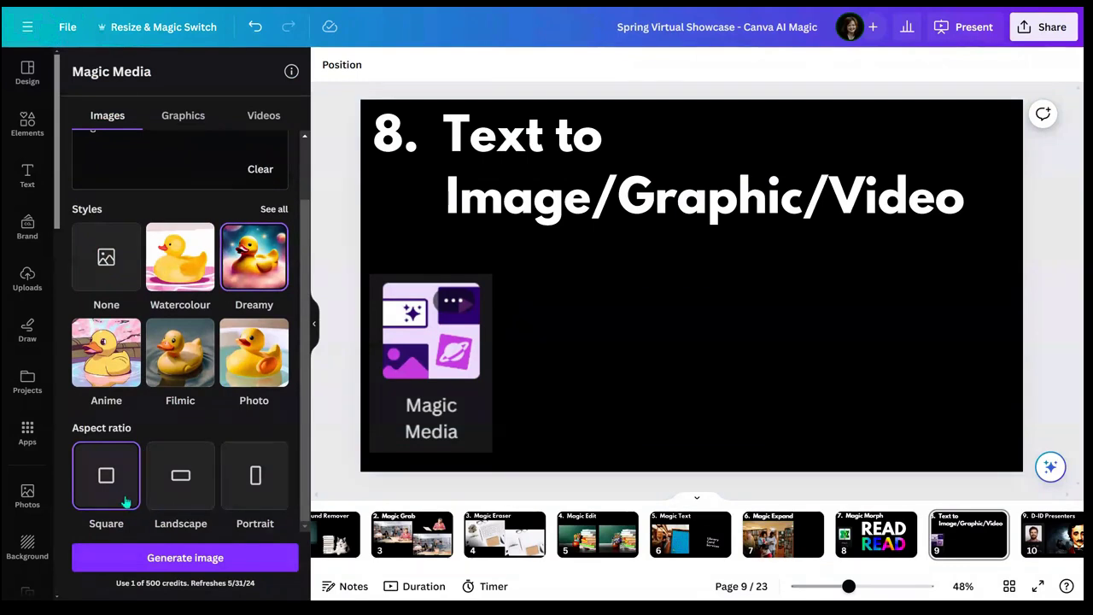
pyautogui.click(118, 568)
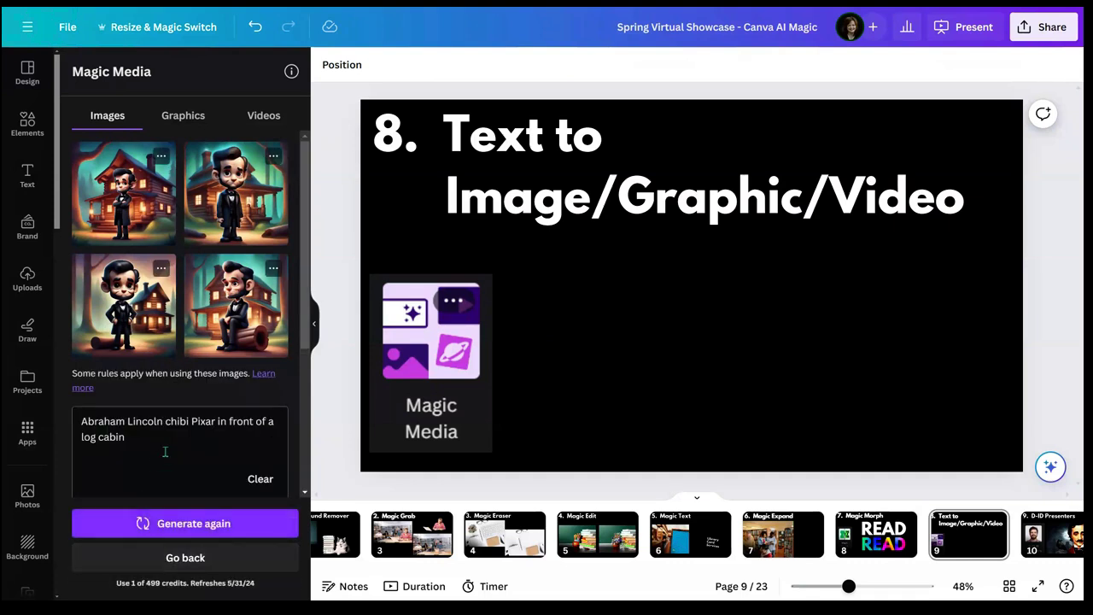
# Step: Place the second Lincoln variant beside the Magic Media logo on the page and generate a video from that variant
pyautogui.click(225, 213)
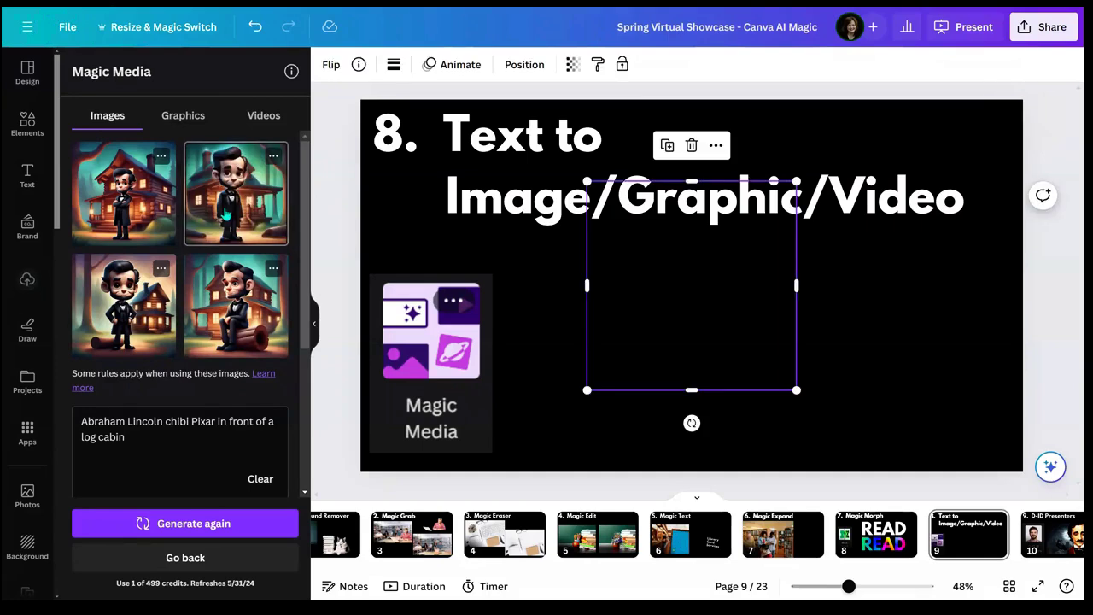
pyautogui.moveTo(636, 326); pyautogui.dragTo(573, 381)
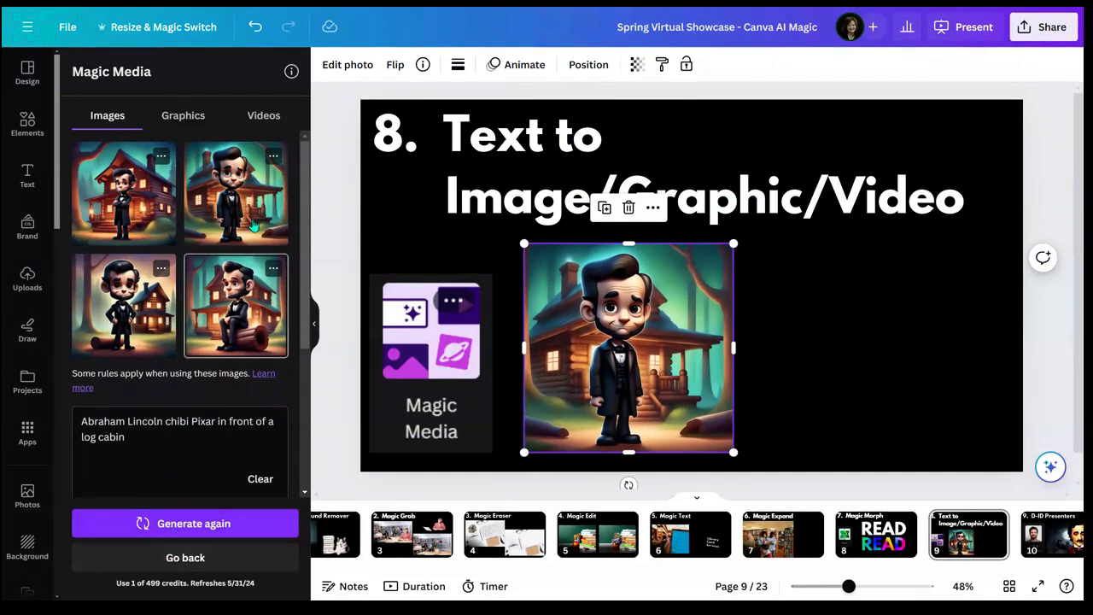
pyautogui.click(273, 156)
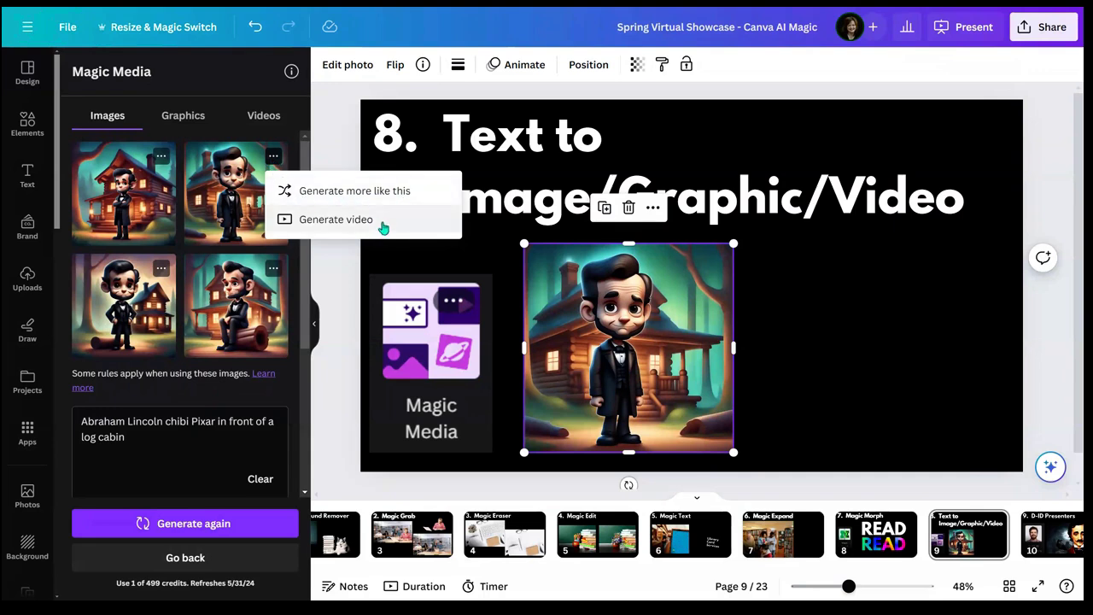
pyautogui.click(342, 229)
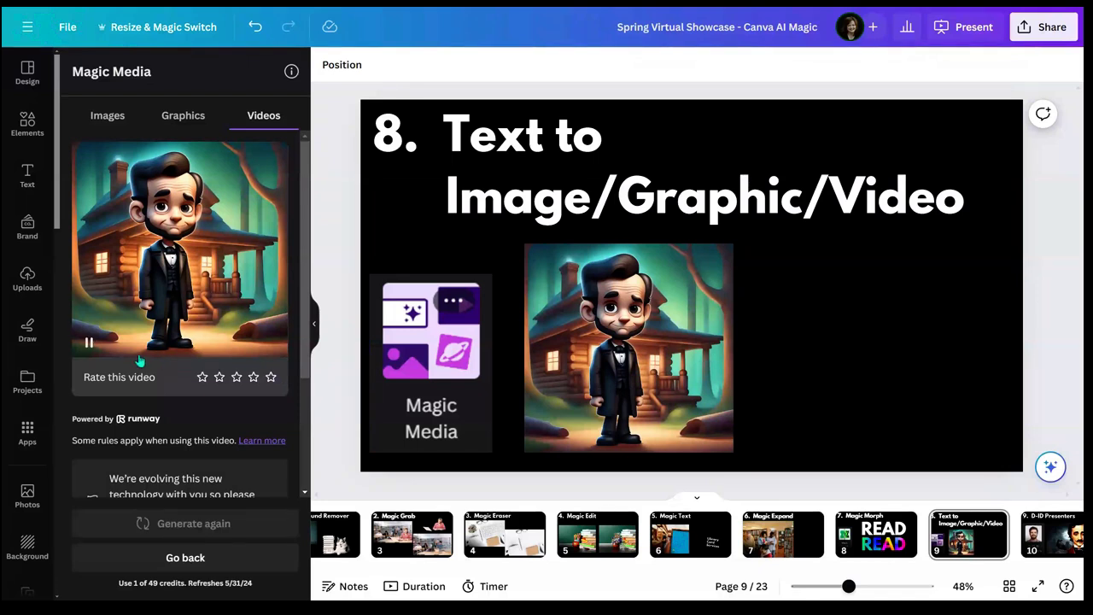
pyautogui.click(88, 344)
pyautogui.click(88, 343)
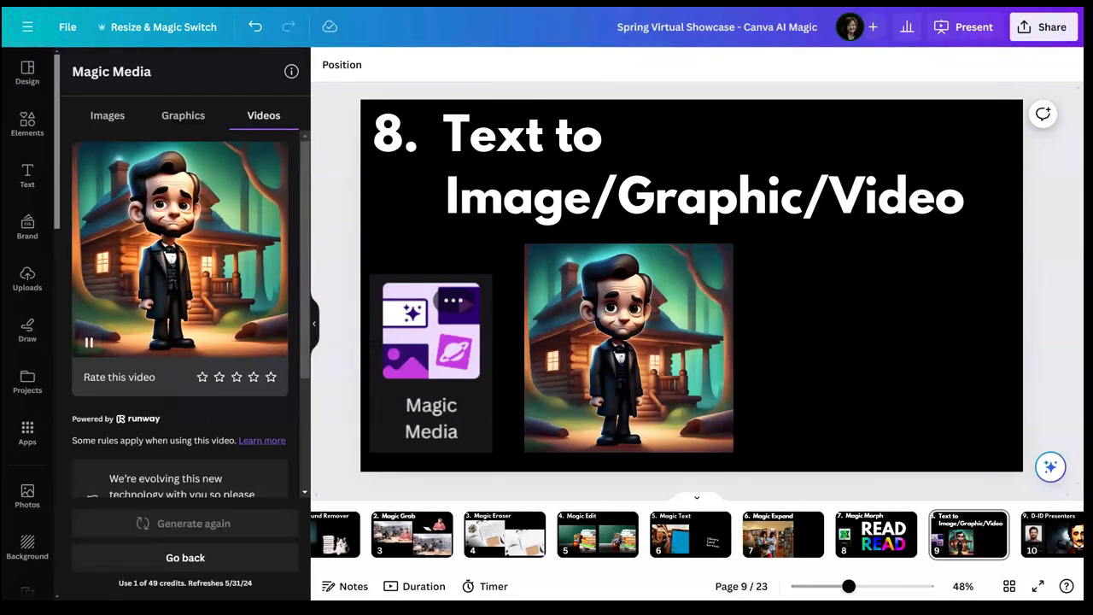
# Step: Add the generated Lincoln video to the page, shrink it to fit beside the still image below the title, and play it
pyautogui.click(142, 270)
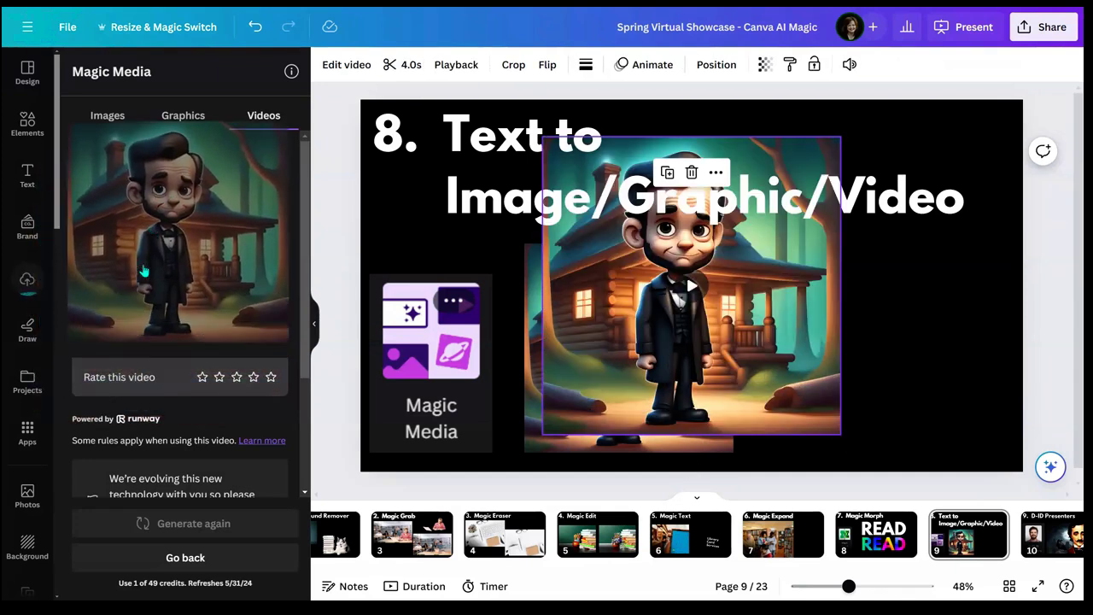
pyautogui.moveTo(720, 315); pyautogui.dragTo(865, 333)
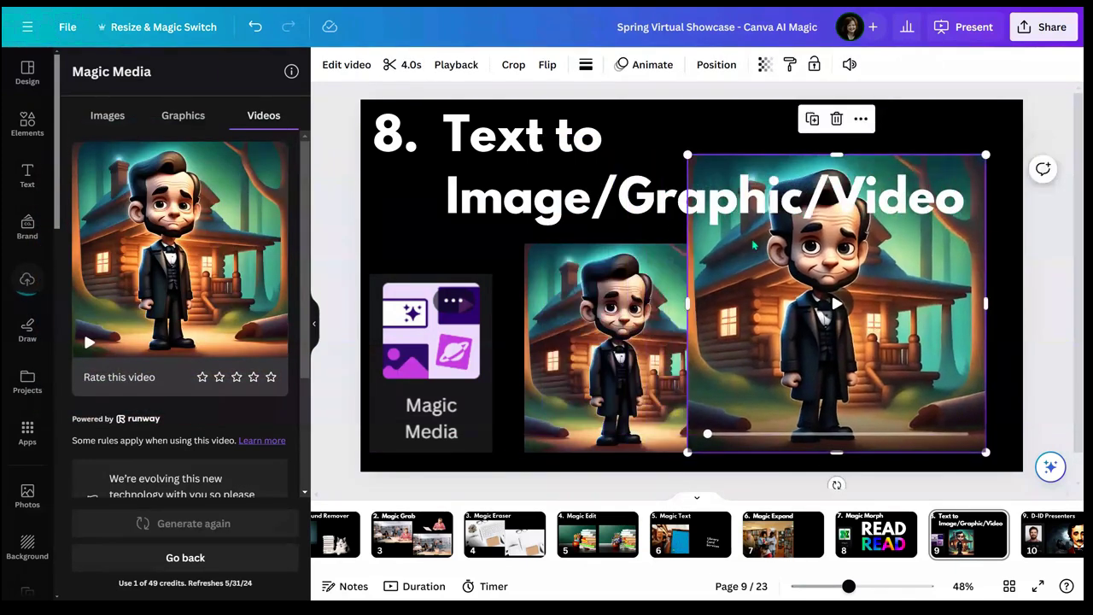
pyautogui.moveTo(687, 156); pyautogui.dragTo(765, 232)
pyautogui.click(874, 342)
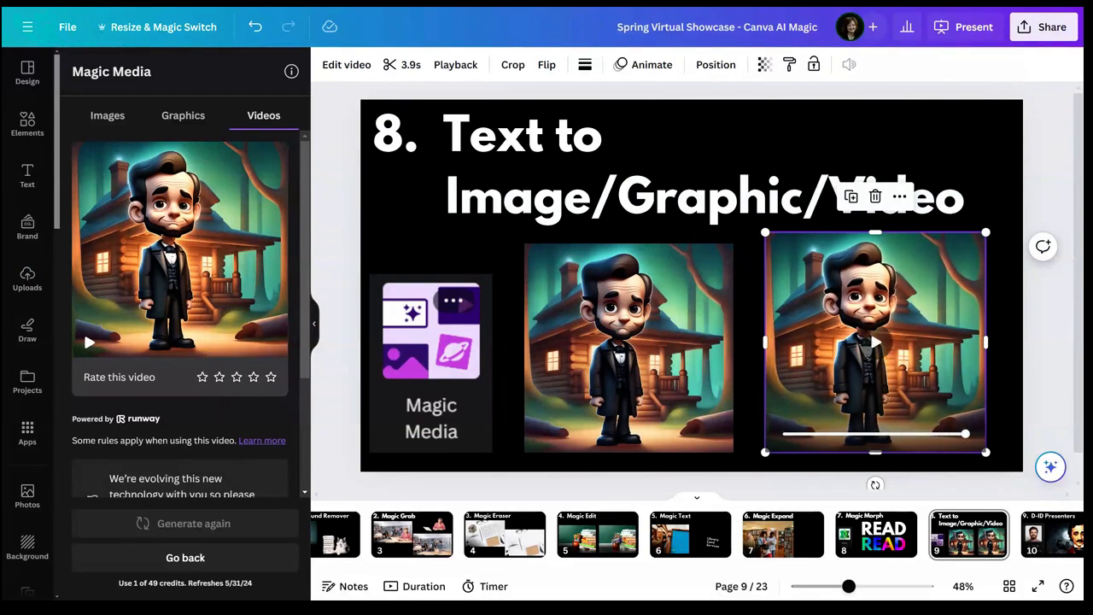
pyautogui.click(876, 344)
# Step: Switch Magic Media to graphics and generate "abraham lincoln chibi pixar" in the 3D chrome style
pyautogui.click(184, 123)
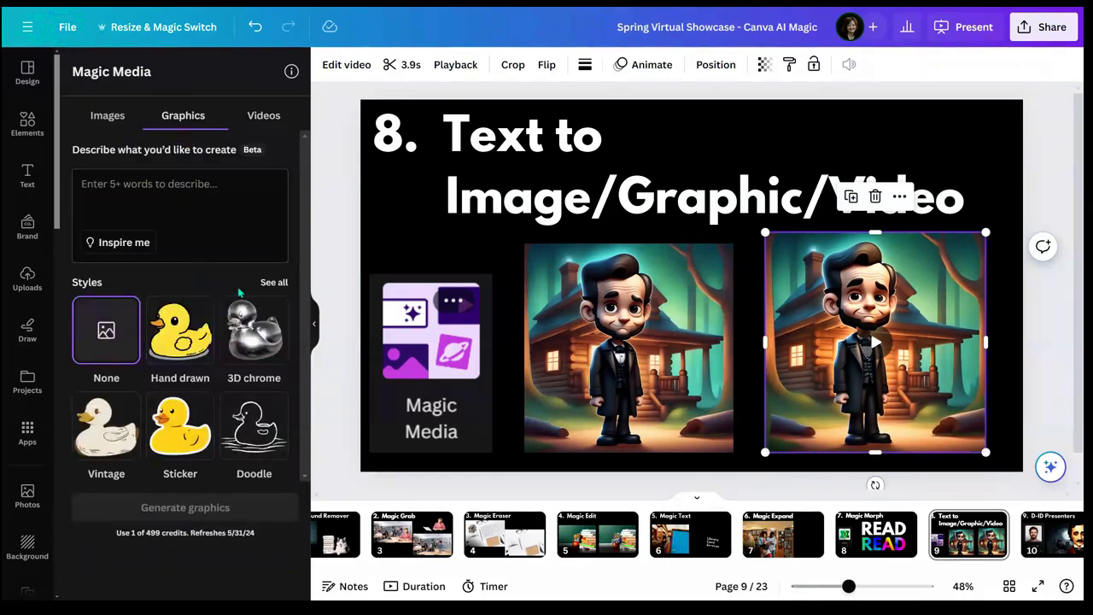
pyautogui.click(275, 282)
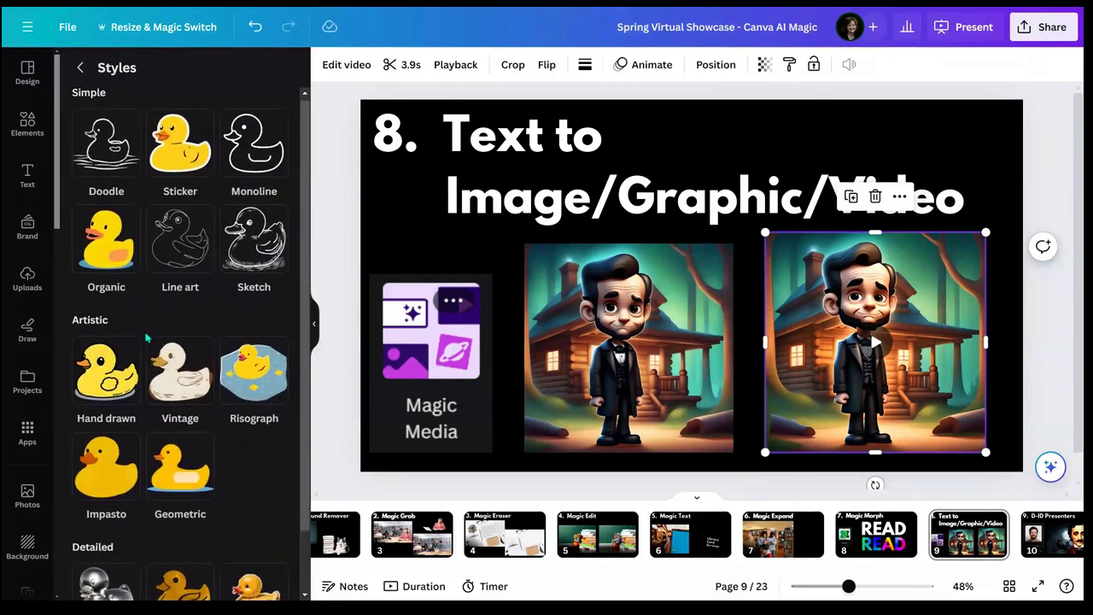
pyautogui.scroll(-2, 171, 359)
pyautogui.scroll(-1, 251, 389)
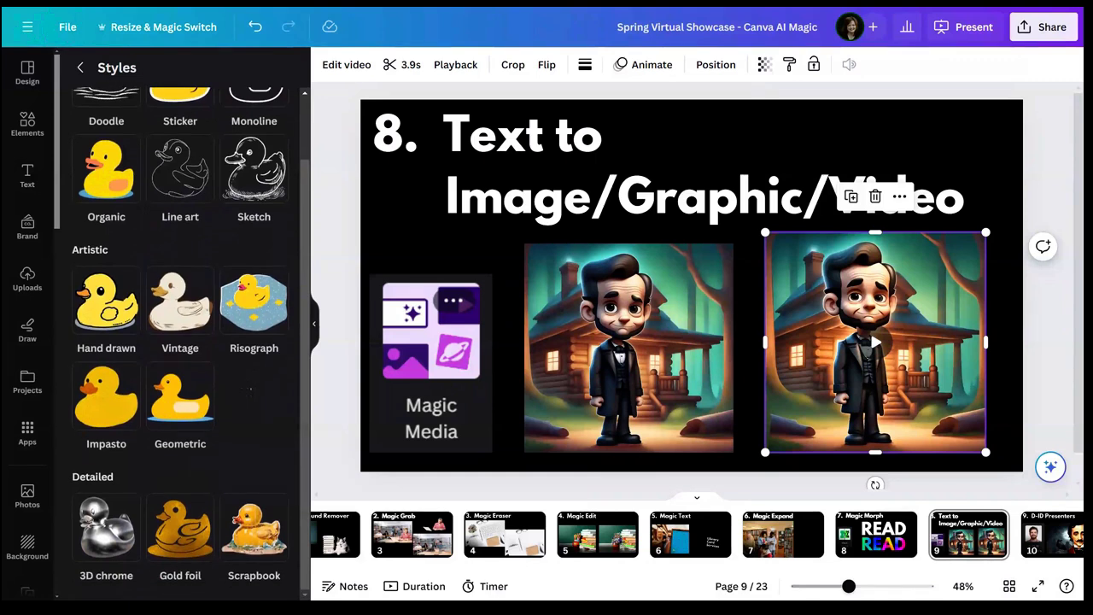
pyautogui.scroll(3, 158, 256)
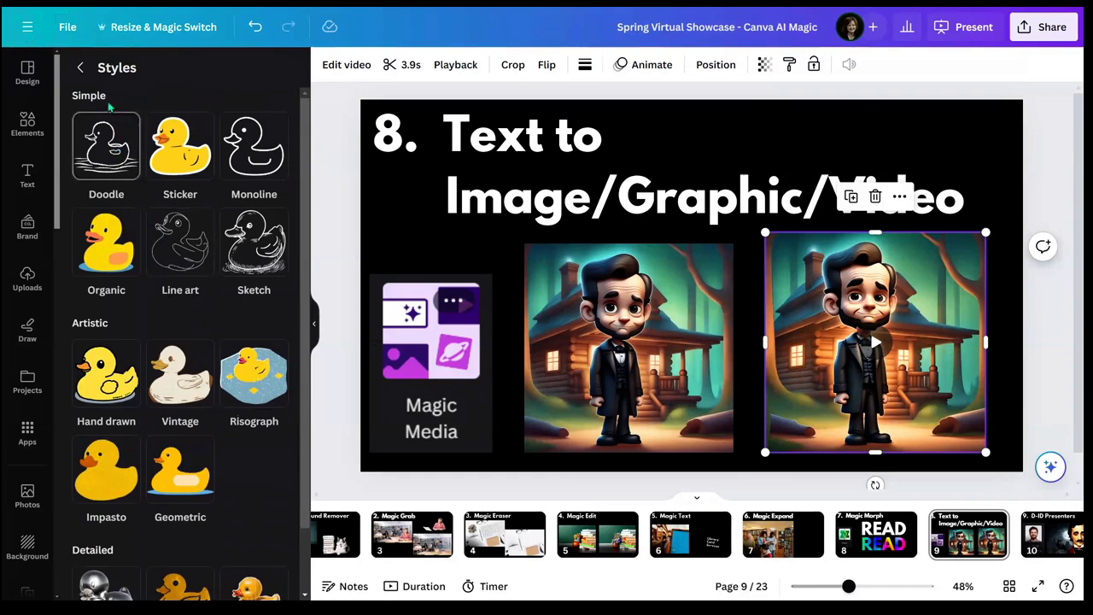
pyautogui.click(79, 68)
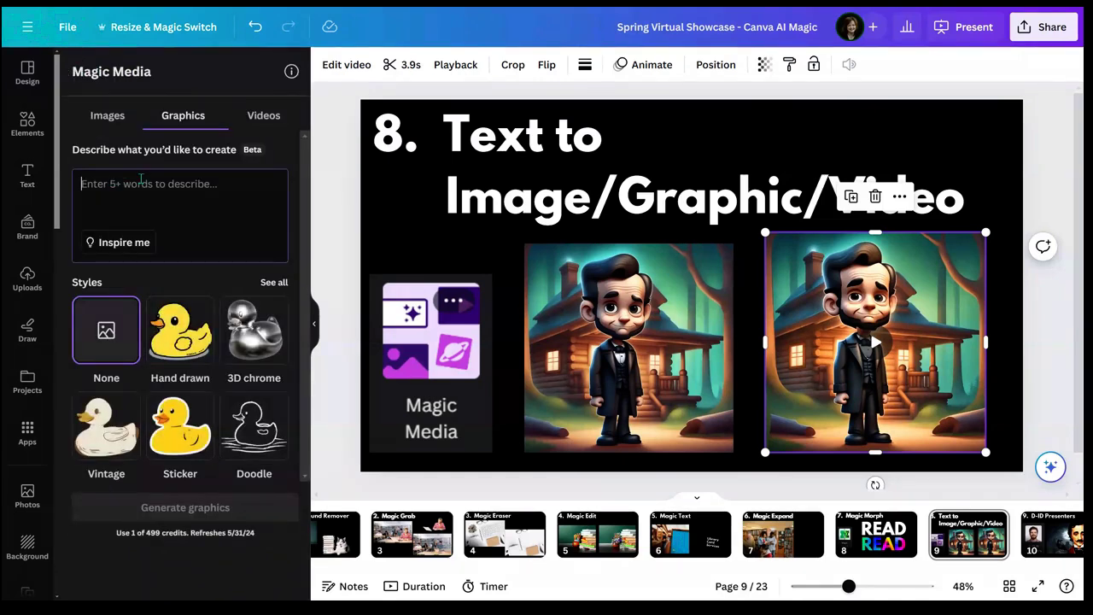
pyautogui.write('abraham lincoln chibi pixar')
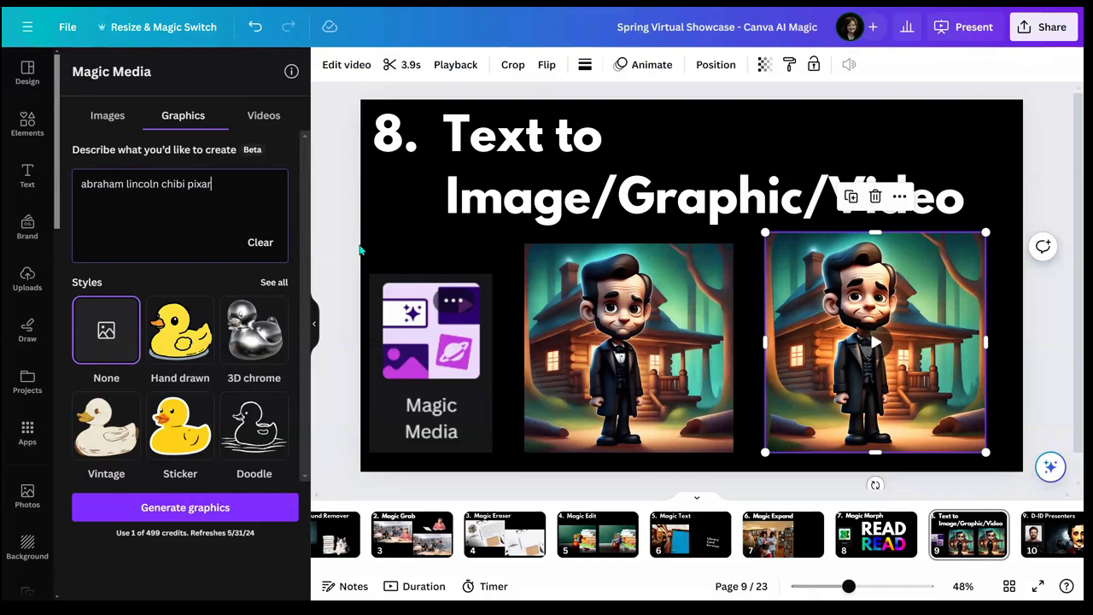
pyautogui.click(238, 351)
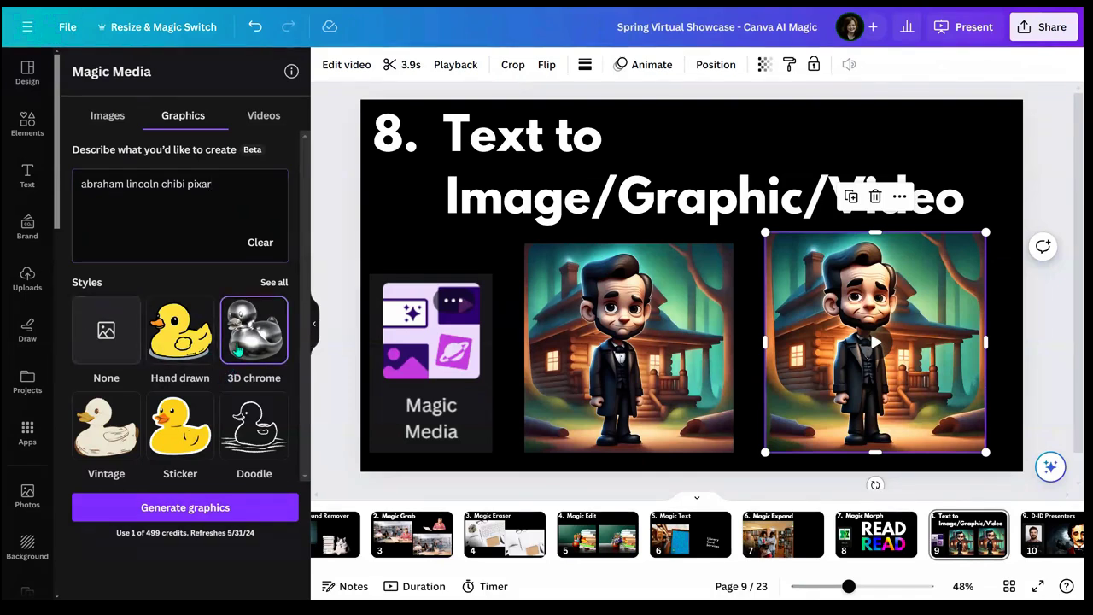
pyautogui.click(189, 507)
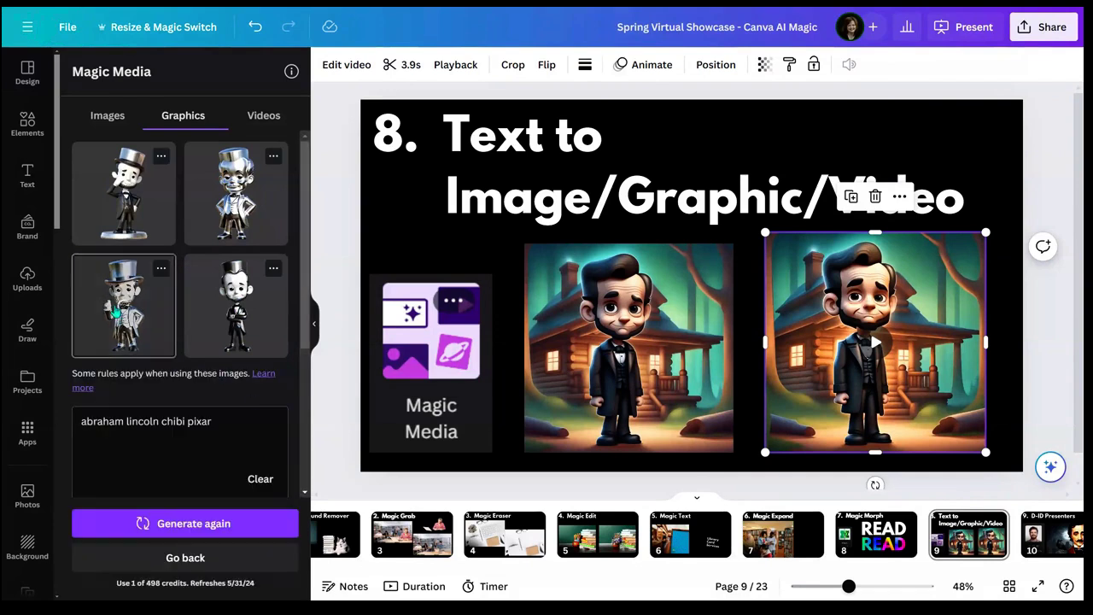
# Step: Add the third chrome Lincoln graphic beside the still image, partly over the Magic Media logo, and shift the still image toward the video
pyautogui.click(117, 312)
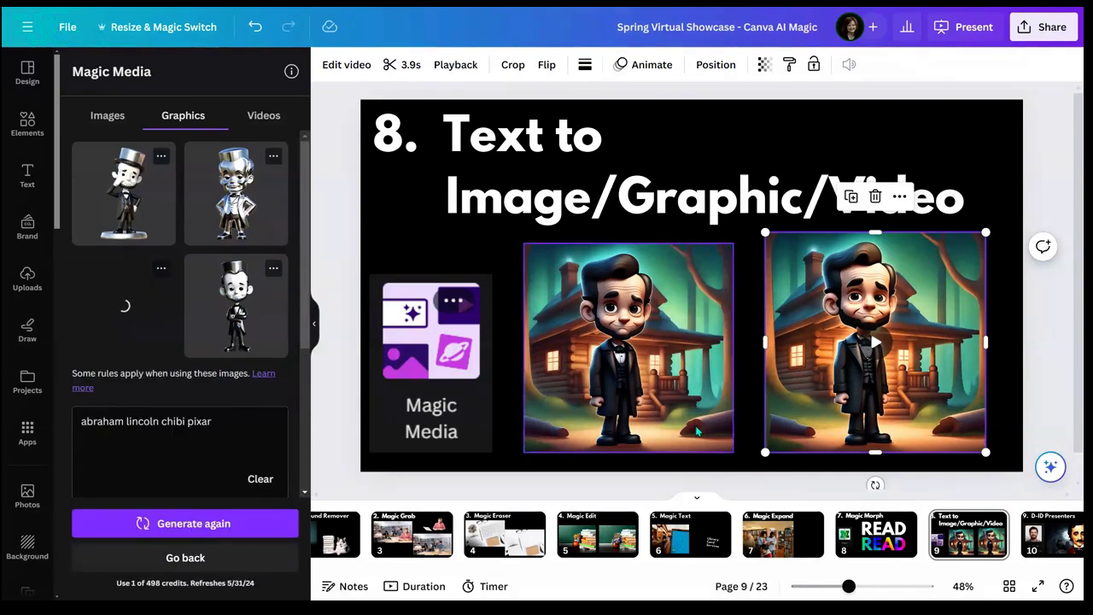
pyautogui.moveTo(697, 325); pyautogui.dragTo(483, 380)
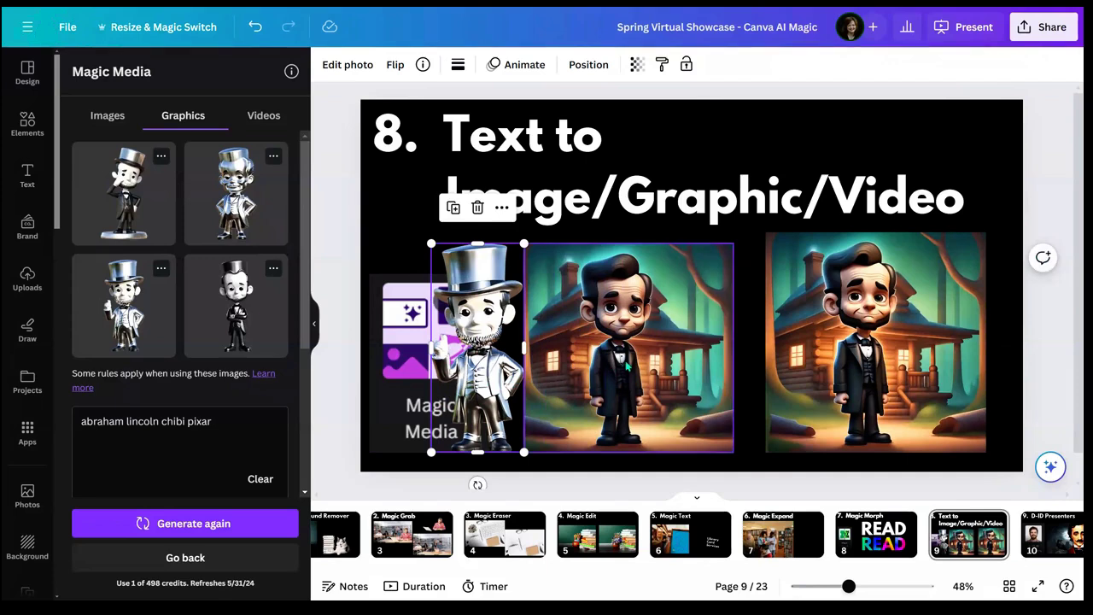
pyautogui.click(651, 351)
pyautogui.moveTo(477, 346); pyautogui.dragTo(501, 347)
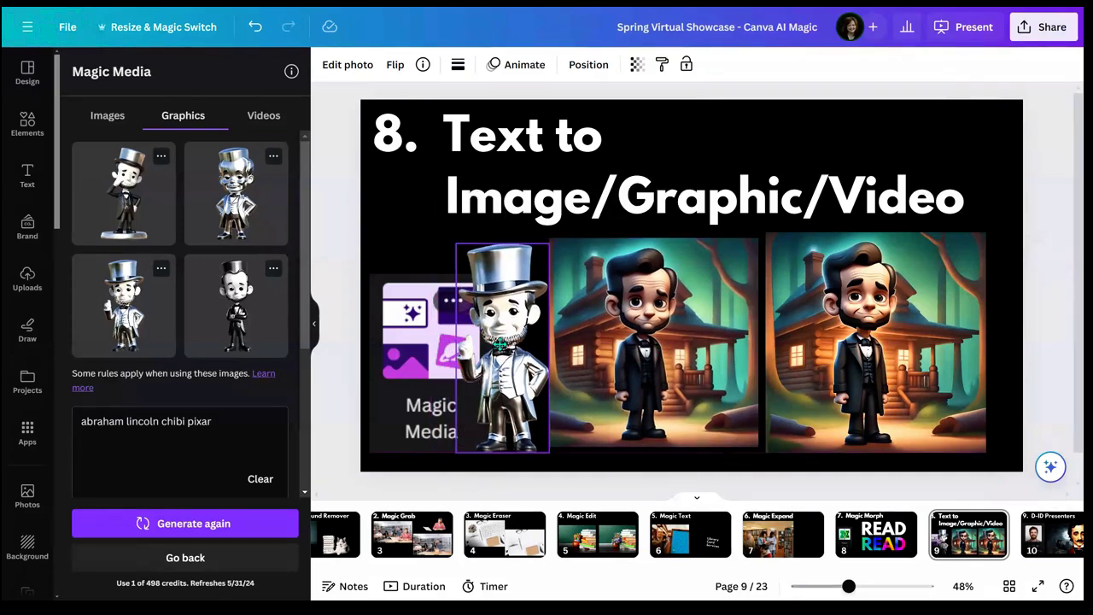
pyautogui.click(1049, 340)
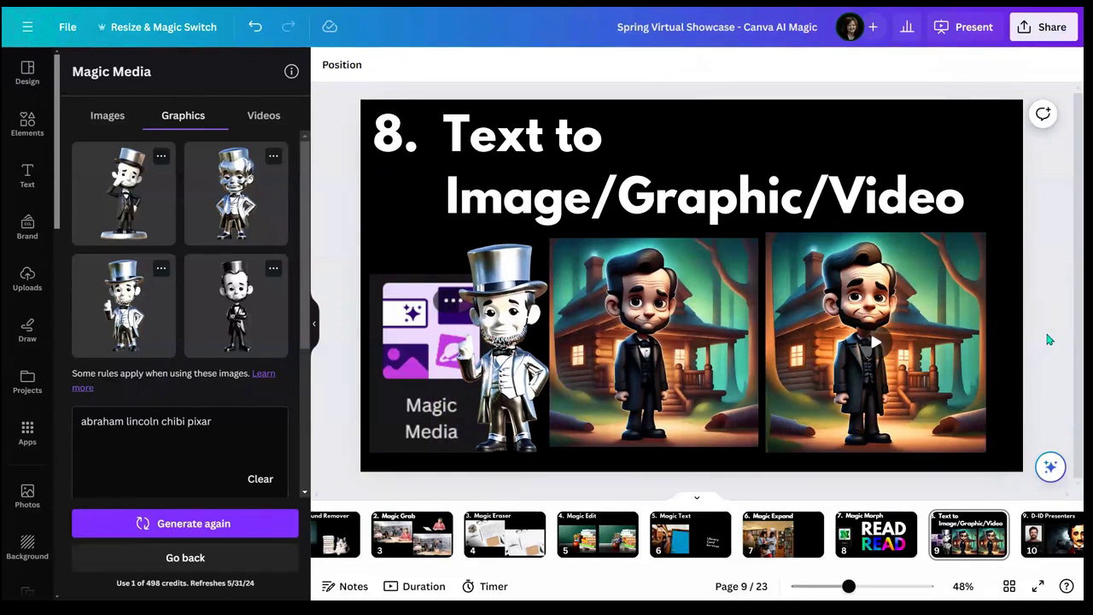
# Step: Go to the D-ID Presenters page and open the D-ID AI Presenters app from the previously used apps
pyautogui.press('Right')
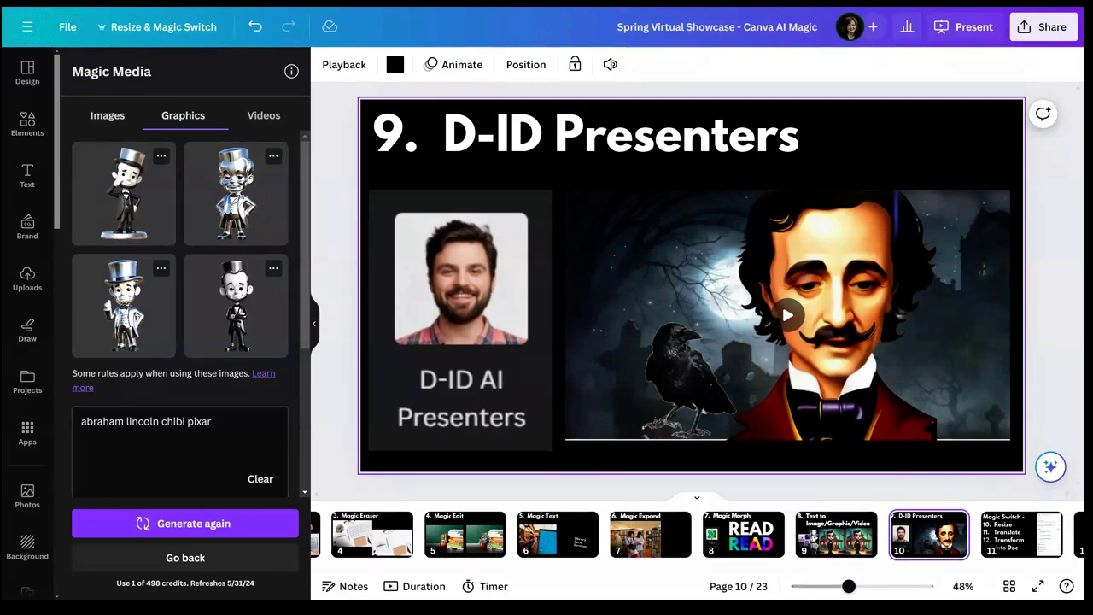
pyautogui.click(27, 74)
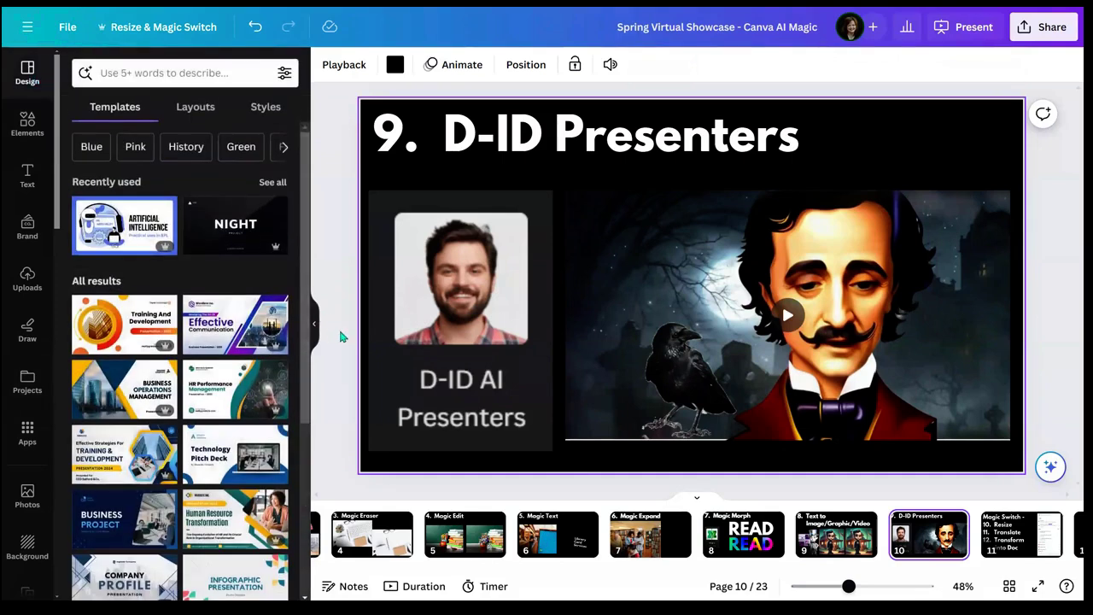
pyautogui.click(28, 435)
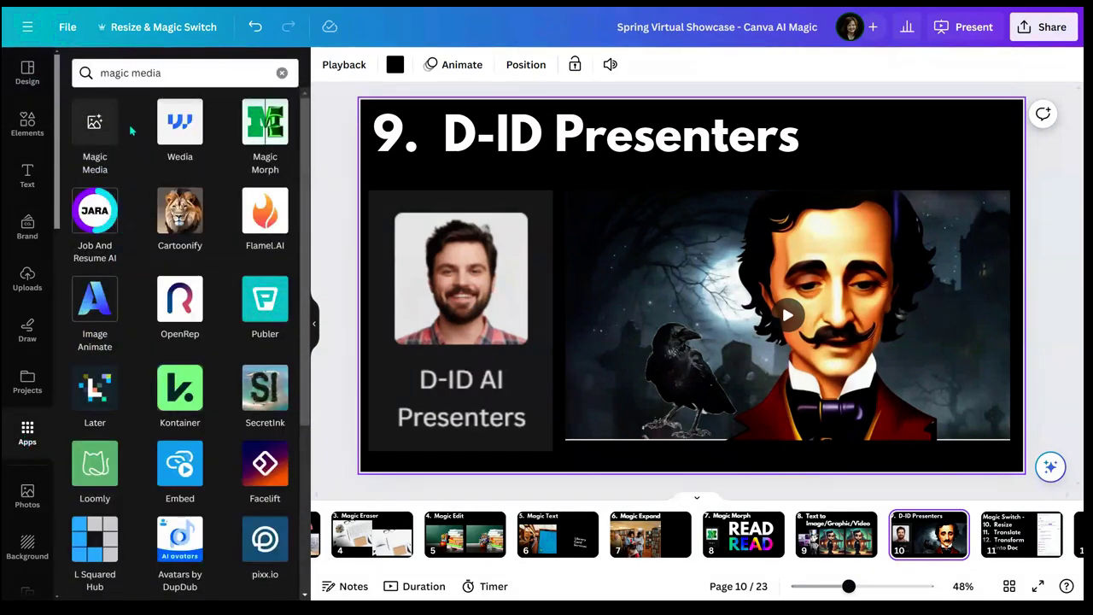
pyautogui.click(158, 73)
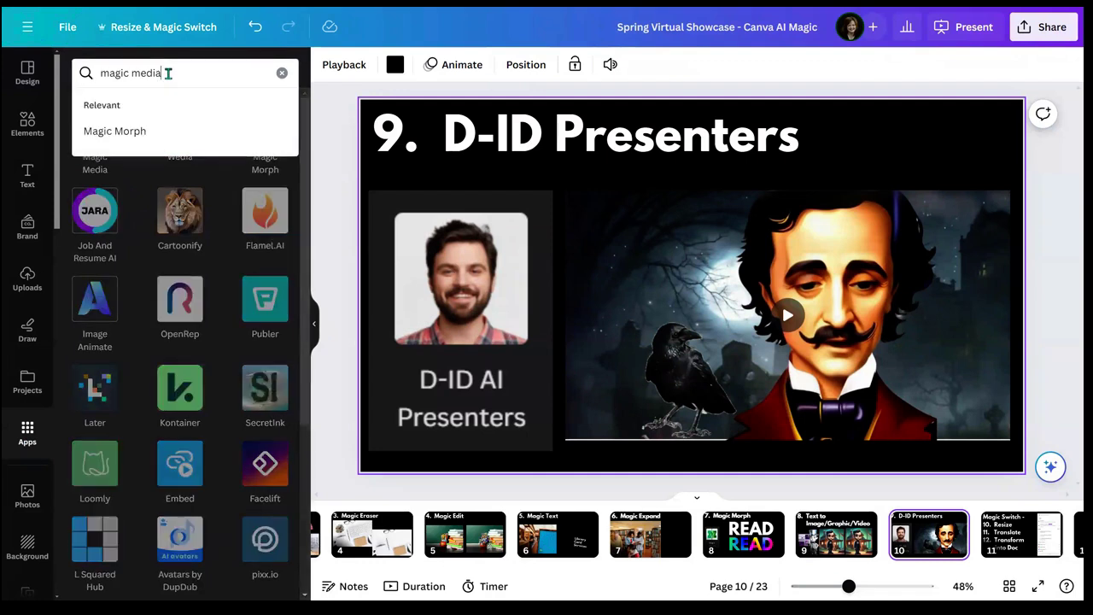
pyautogui.click(282, 74)
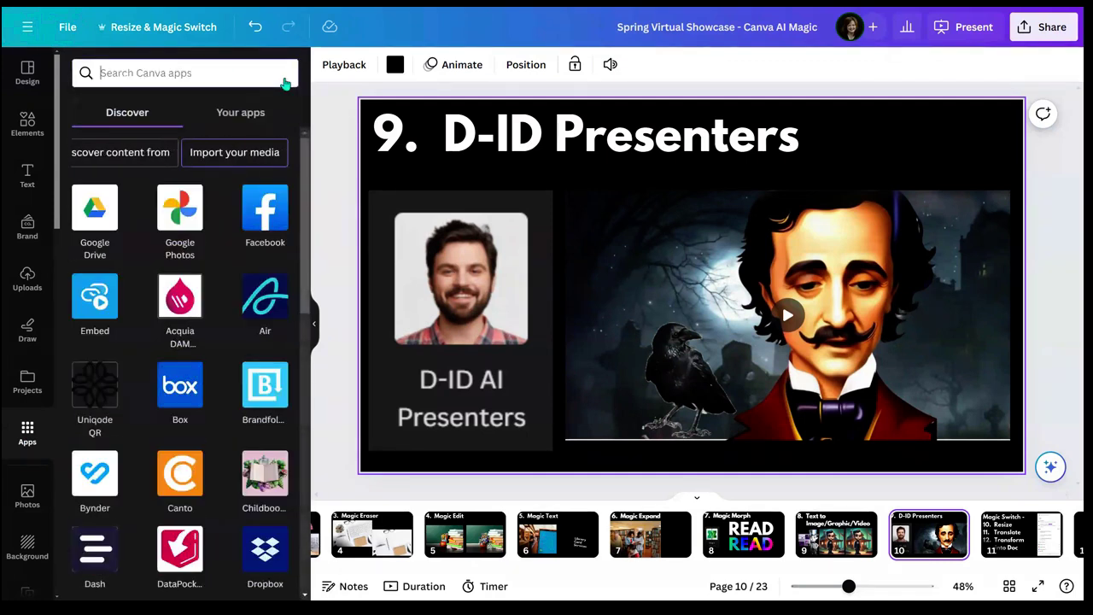
pyautogui.click(224, 114)
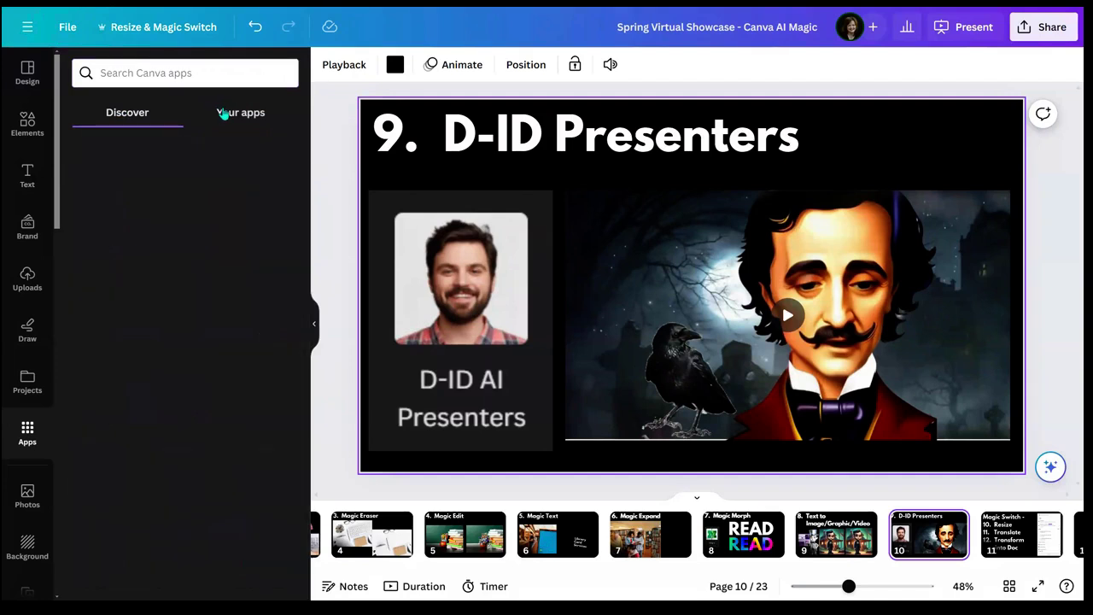
pyautogui.scroll(-4, 207, 274)
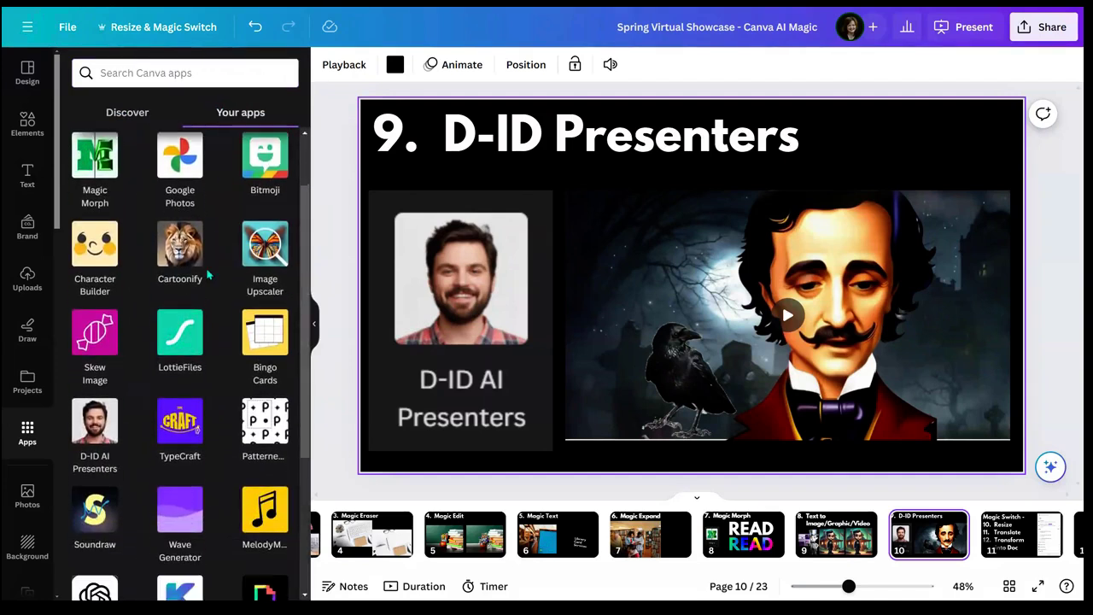
pyautogui.click(103, 365)
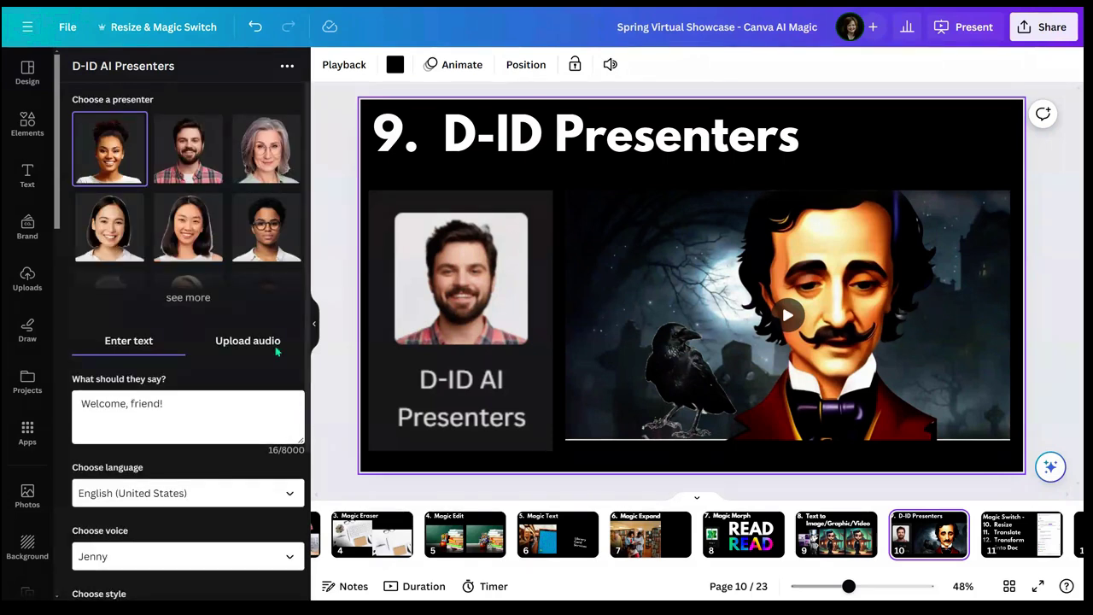
# Step: Review the presenter's script, language, voice and style settings, and play the raven presenter video on the page
pyautogui.scroll(-2, 277, 346)
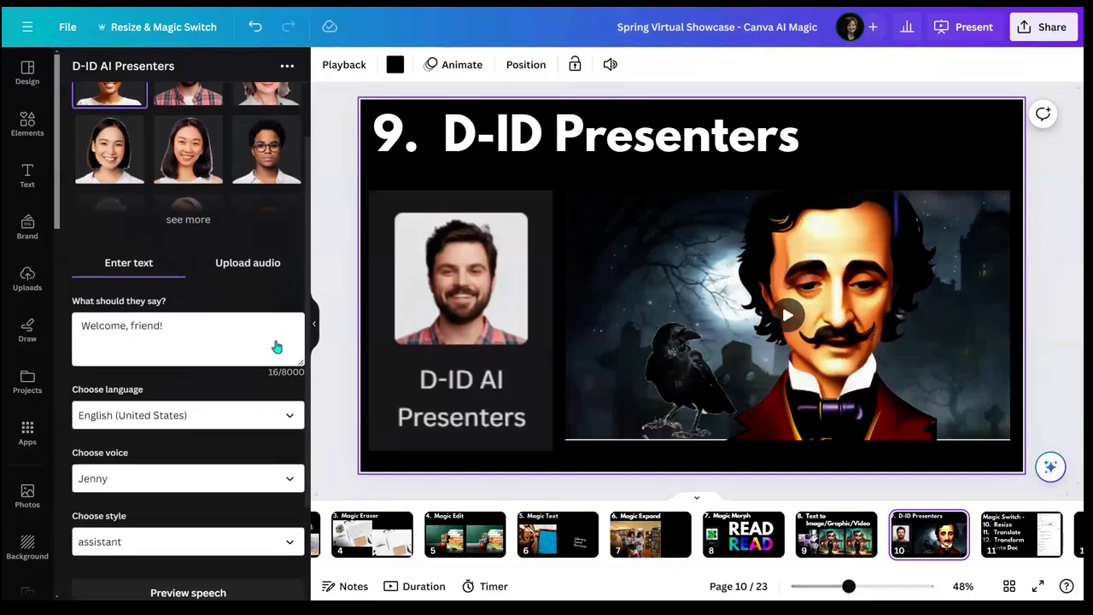
pyautogui.scroll(-3, 277, 346)
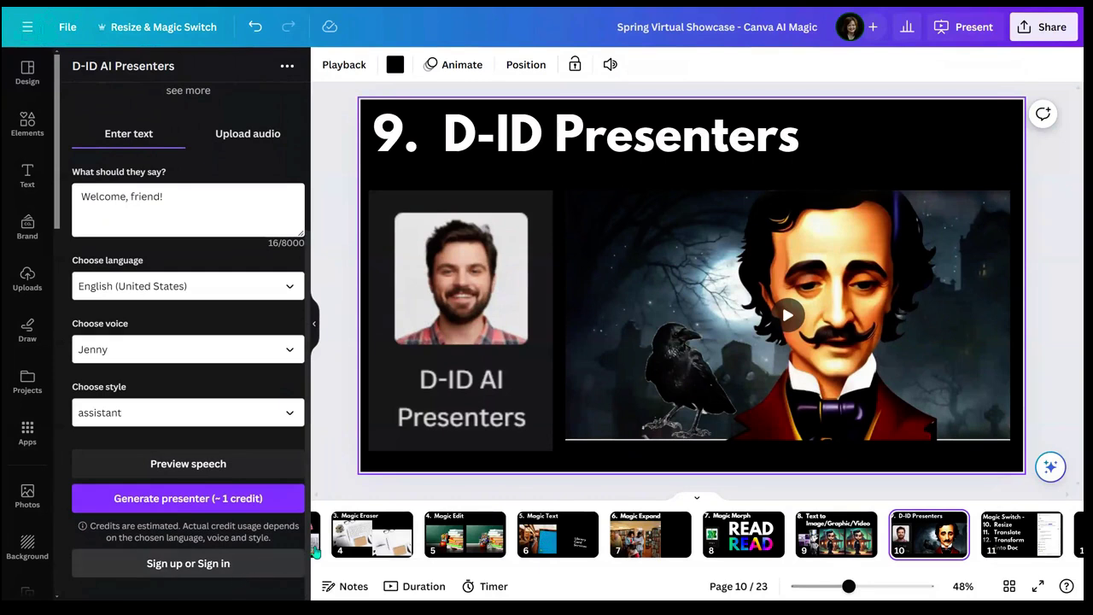
pyautogui.moveTo(793, 426)
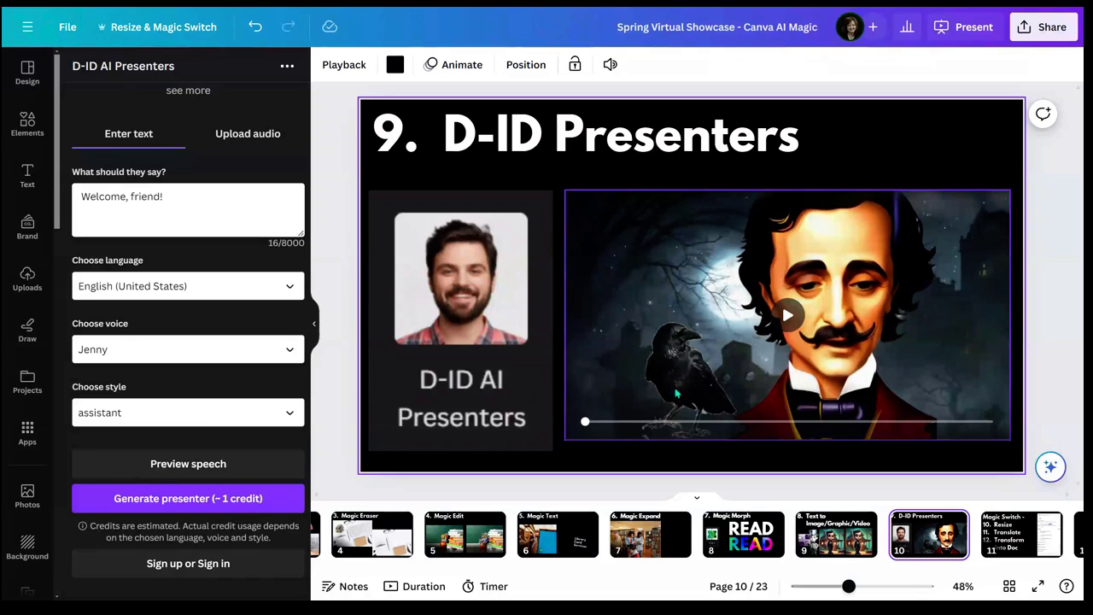
pyautogui.click(787, 318)
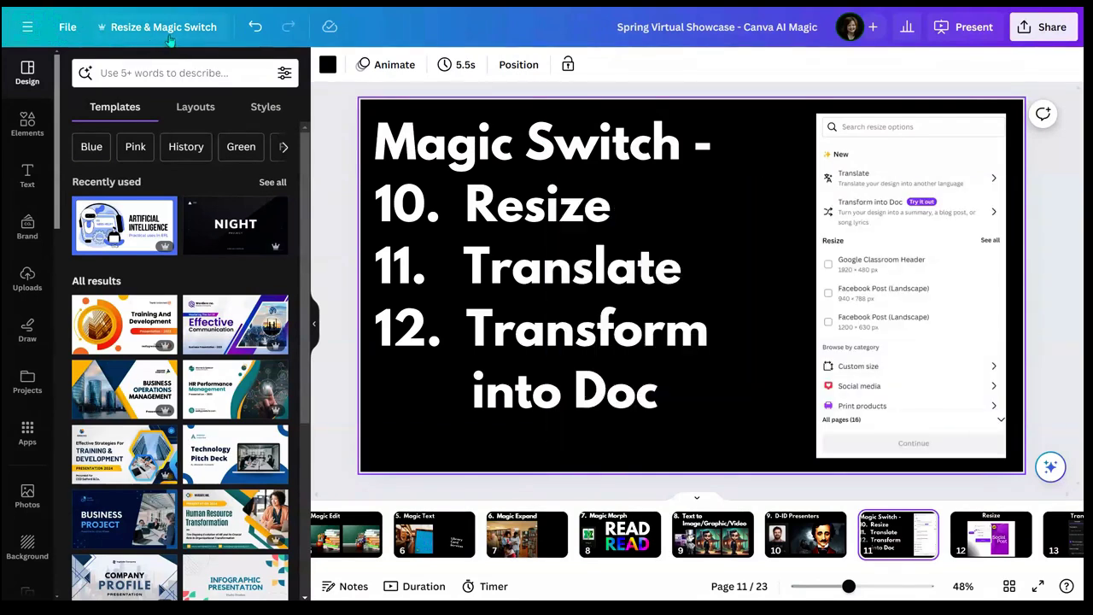
# Step: On the Magic Switch page, examine the available resize categories and the additional design sizes, and return to the main resize options
pyautogui.click(170, 37)
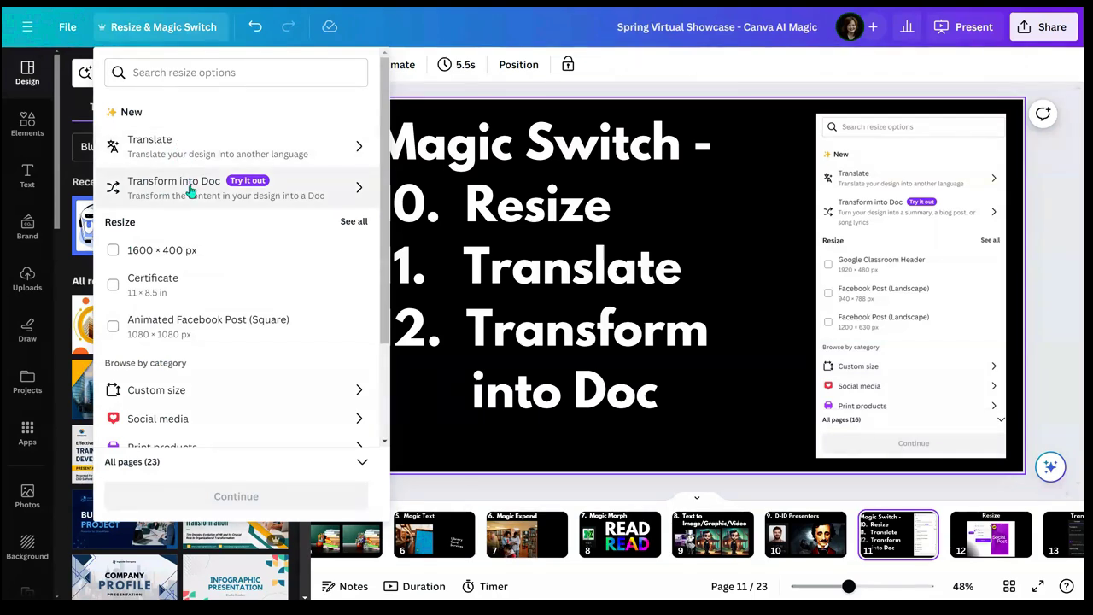
pyautogui.scroll(-1, 210, 317)
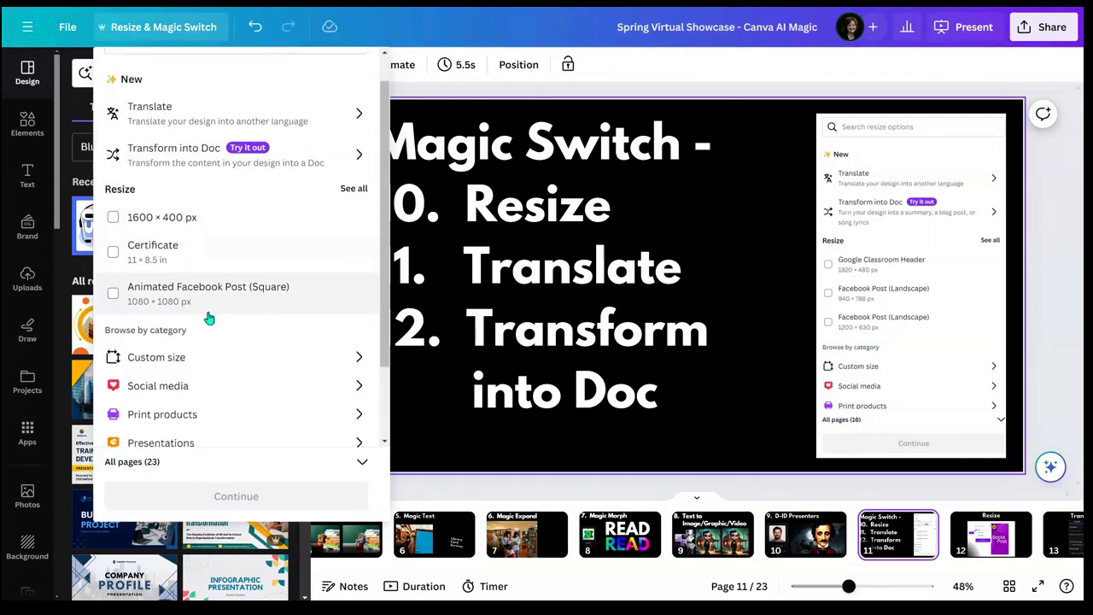
pyautogui.scroll(-3, 209, 317)
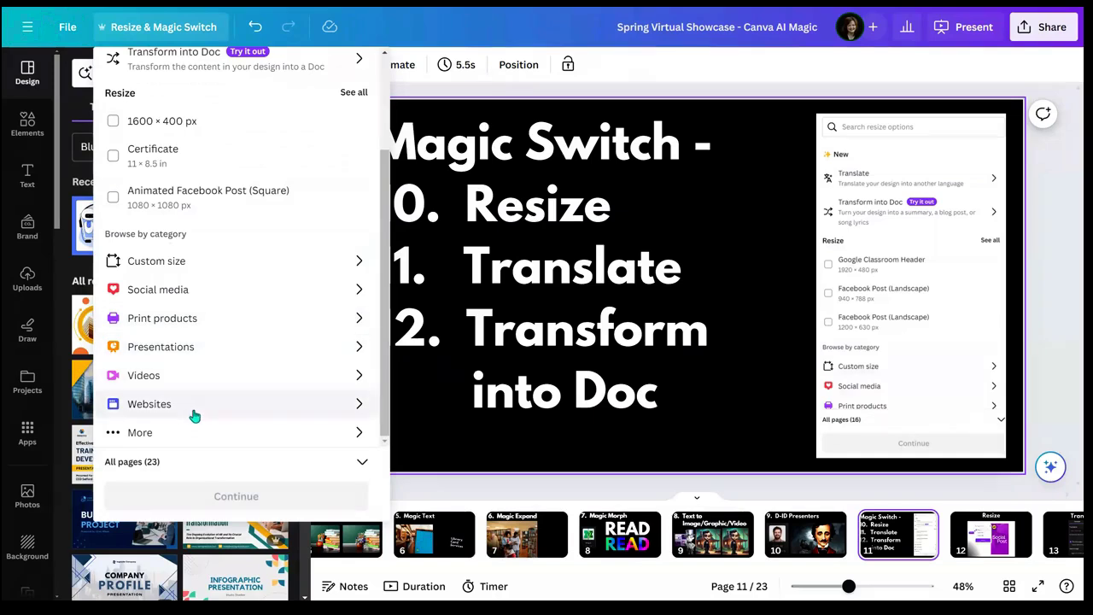
pyautogui.click(195, 433)
pyautogui.scroll(-1, 196, 408)
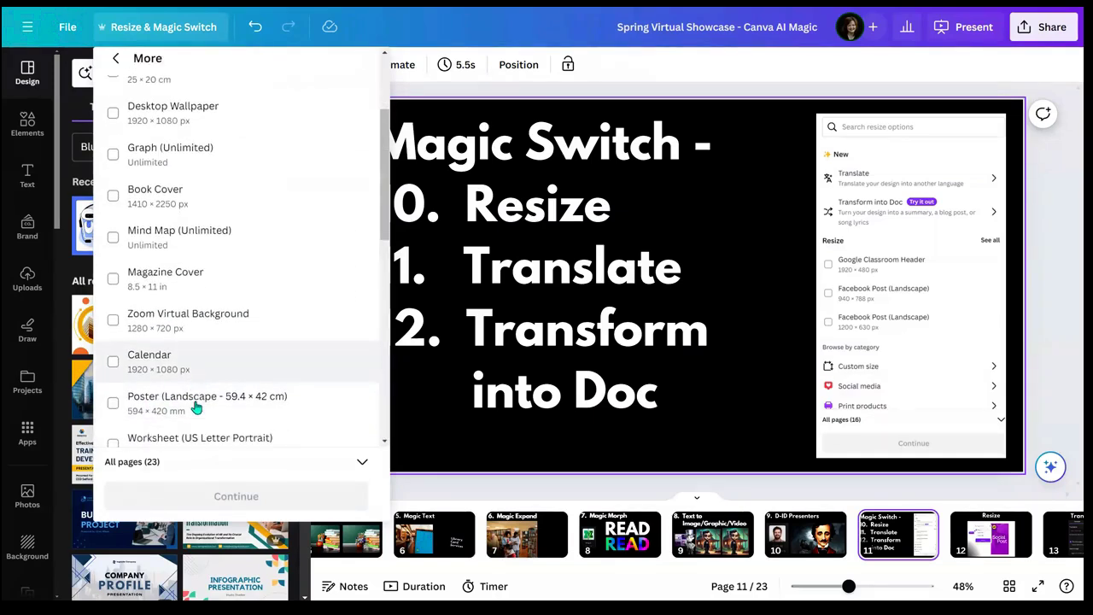
pyautogui.scroll(-6, 196, 408)
pyautogui.scroll(9, 240, 256)
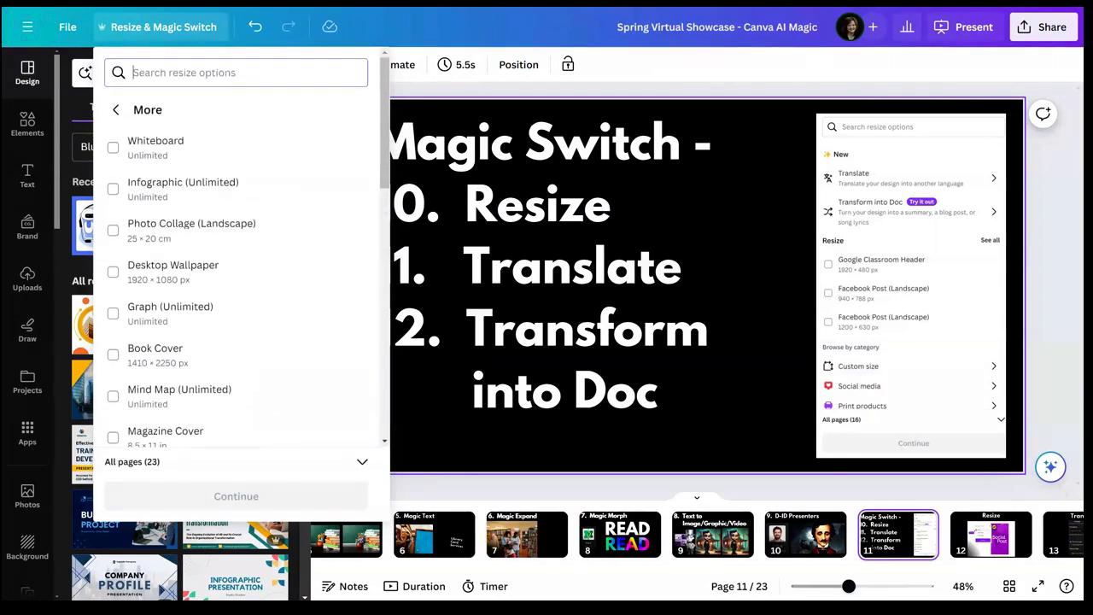
pyautogui.click(118, 114)
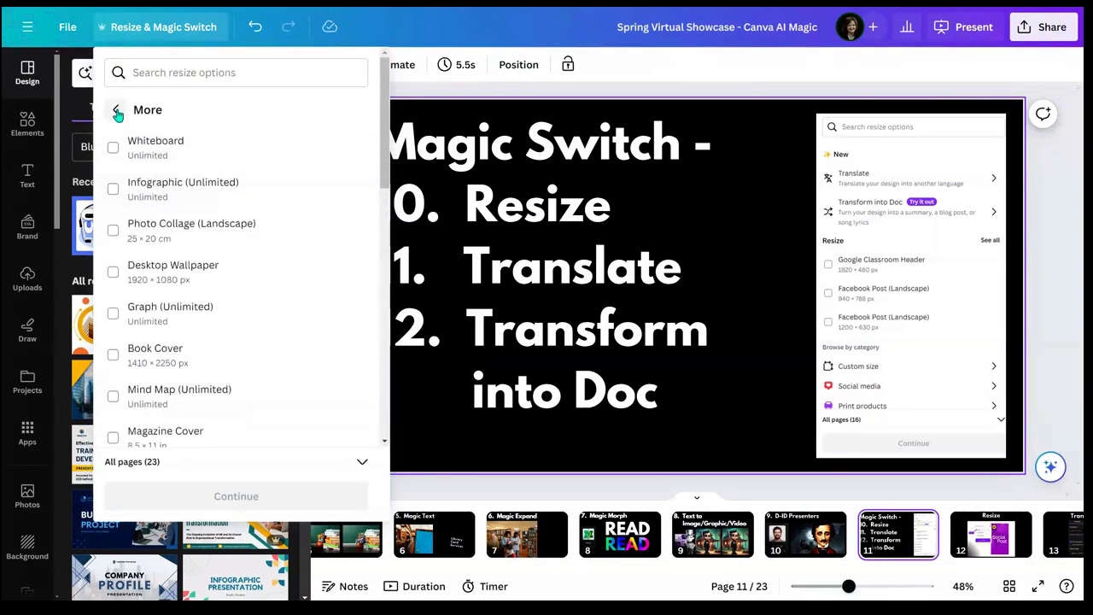
pyautogui.click(118, 113)
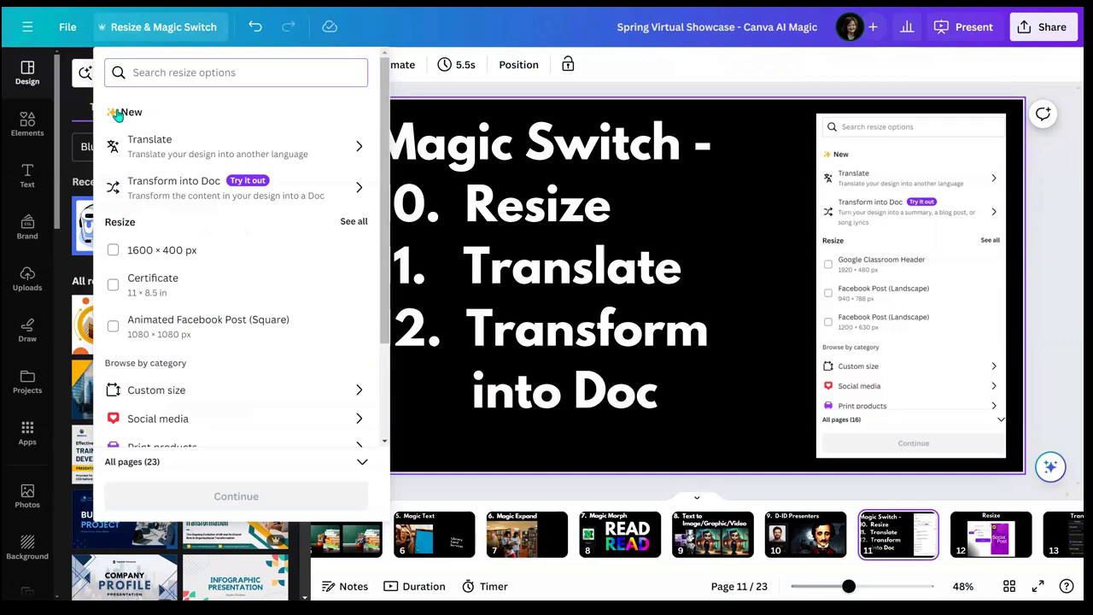
# Step: Choose the Certificate size and the saved custom size 1600 x 400 px as resize targets
pyautogui.scroll(-2, 161, 218)
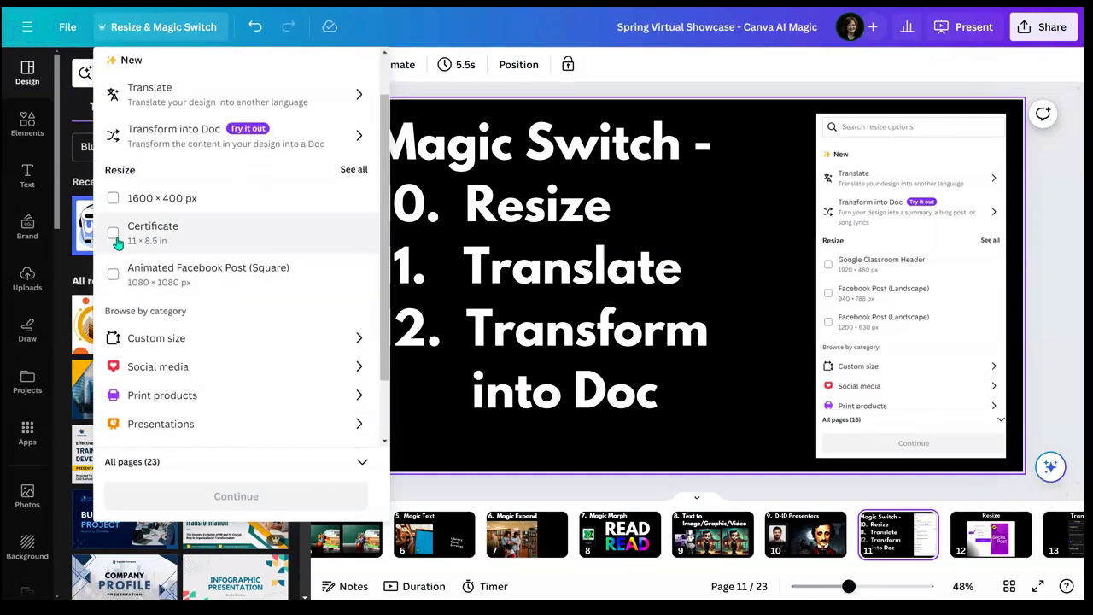
pyautogui.click(115, 234)
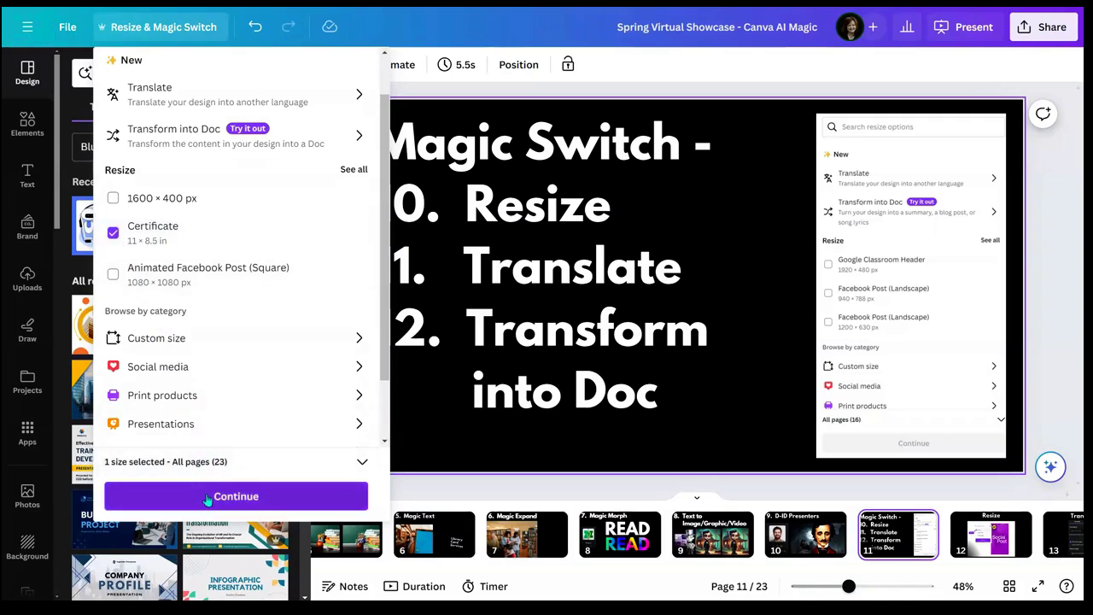
pyautogui.scroll(-2, 191, 411)
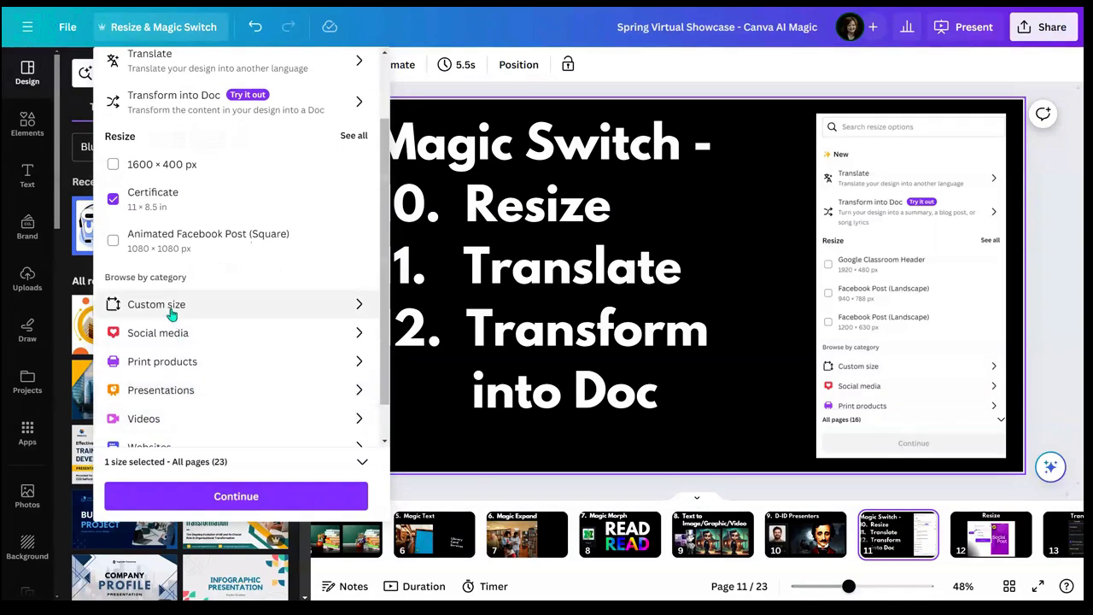
pyautogui.click(156, 305)
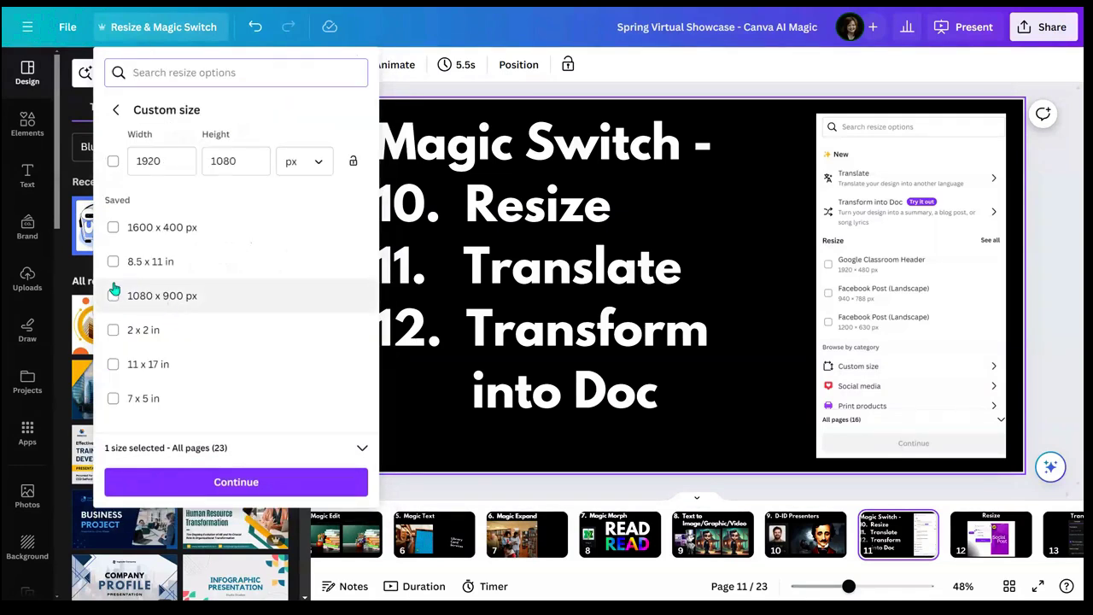
pyautogui.click(114, 228)
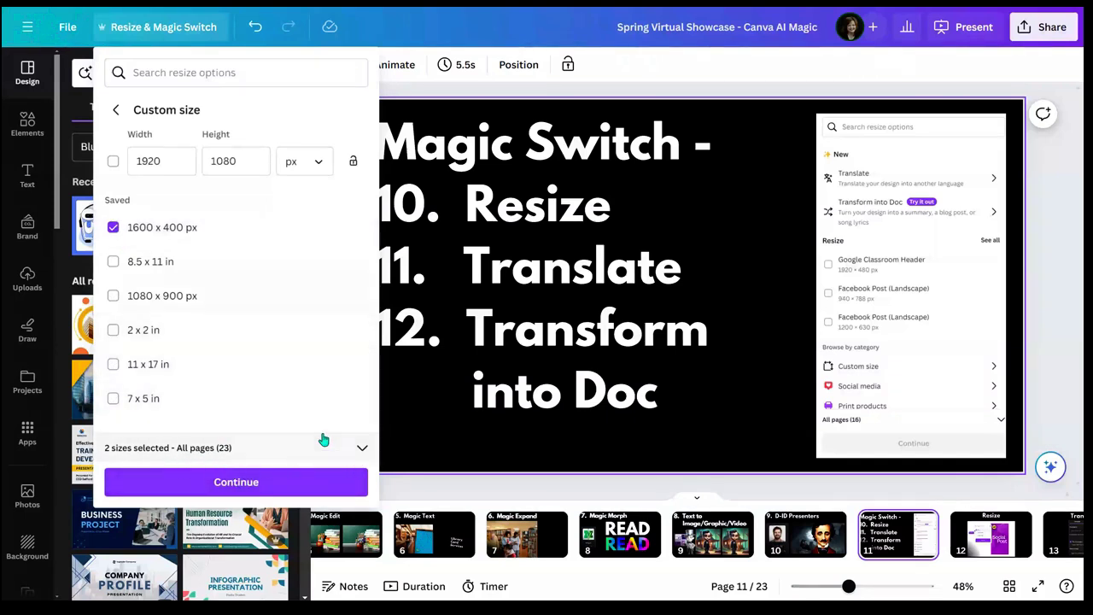
# Step: Limit the resize to Page 1 instead of all pages
pyautogui.click(354, 449)
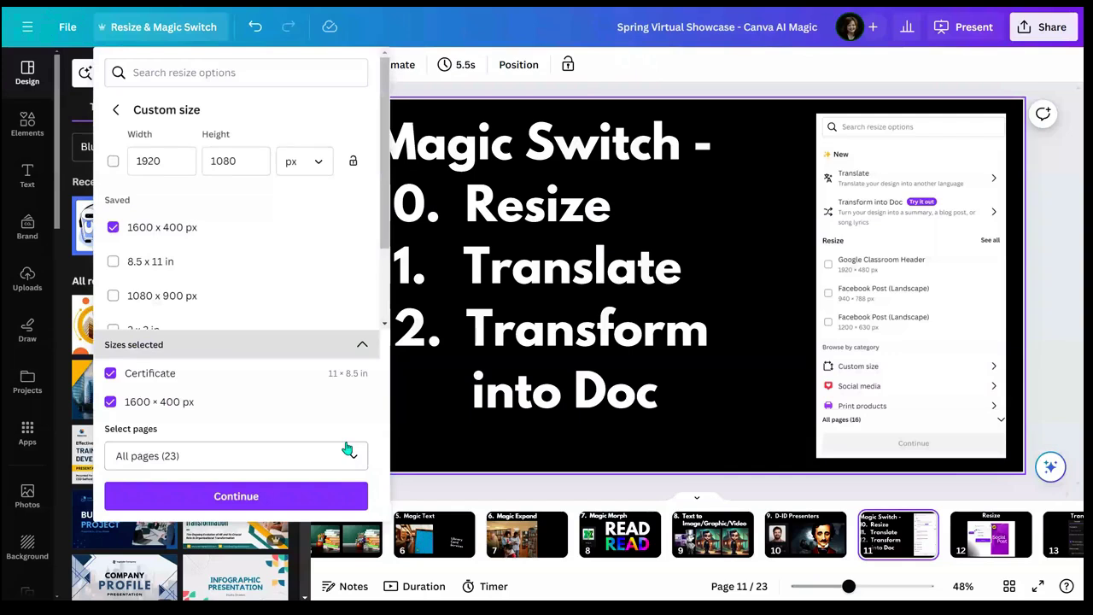
pyautogui.click(352, 459)
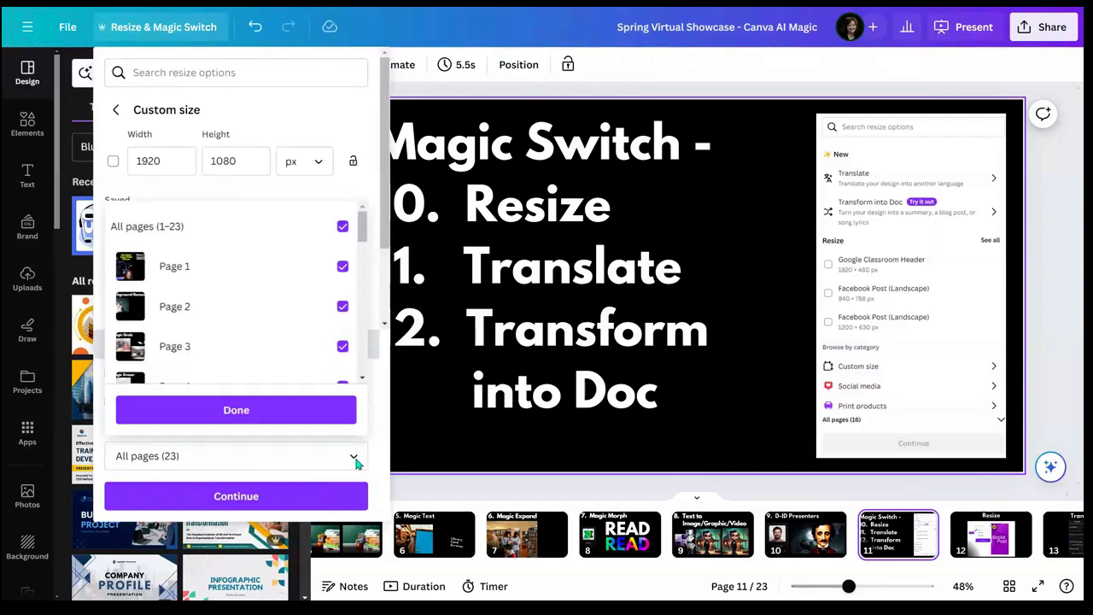
pyautogui.scroll(-5, 321, 366)
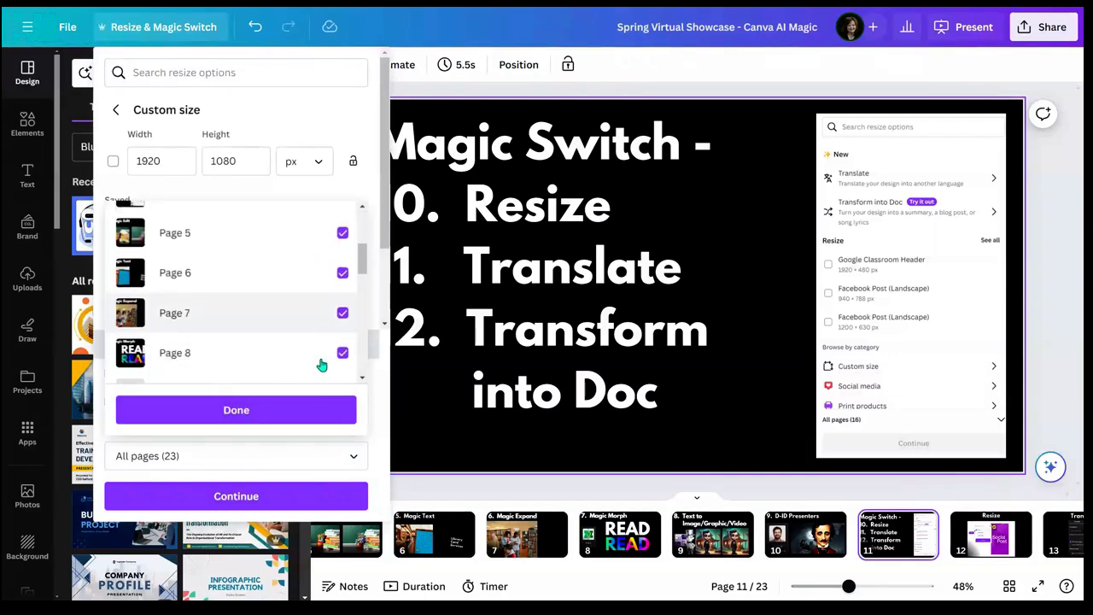
pyautogui.scroll(5, 321, 365)
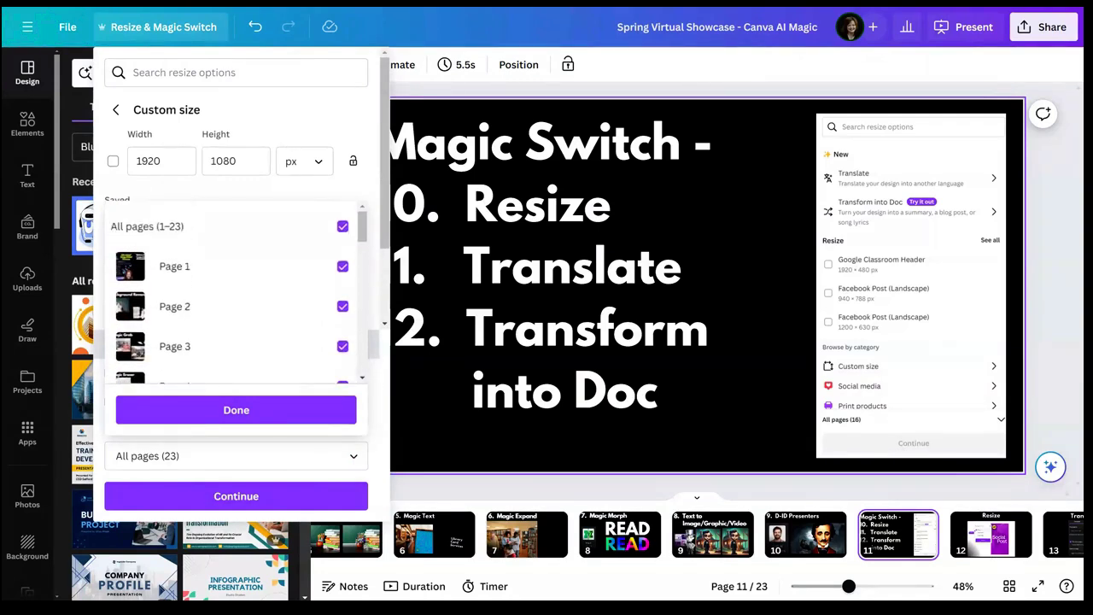
pyautogui.click(342, 228)
pyautogui.click(342, 267)
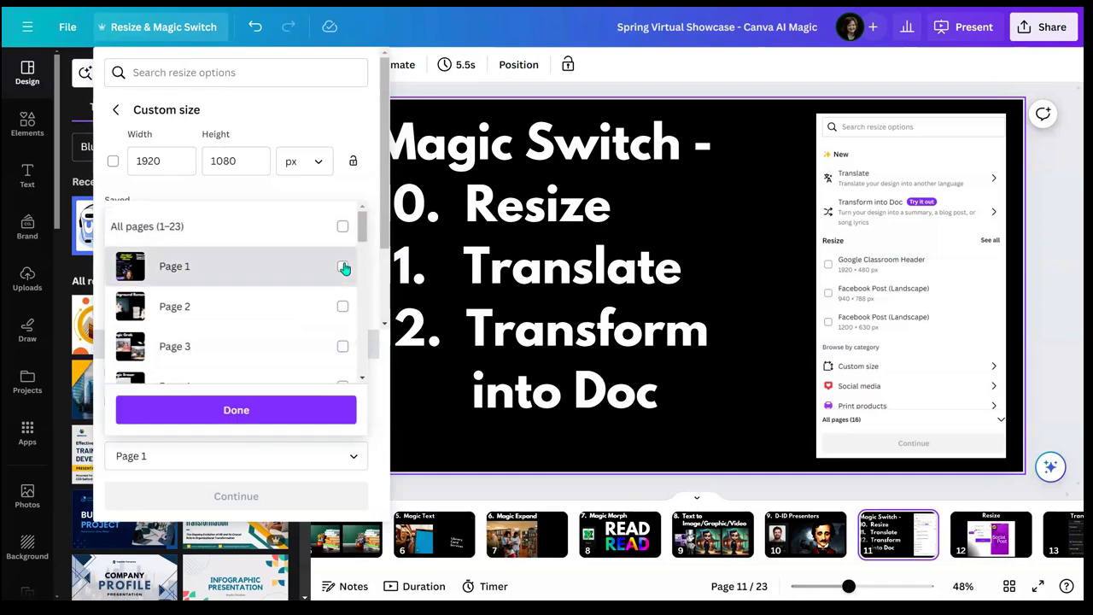
pyautogui.click(236, 411)
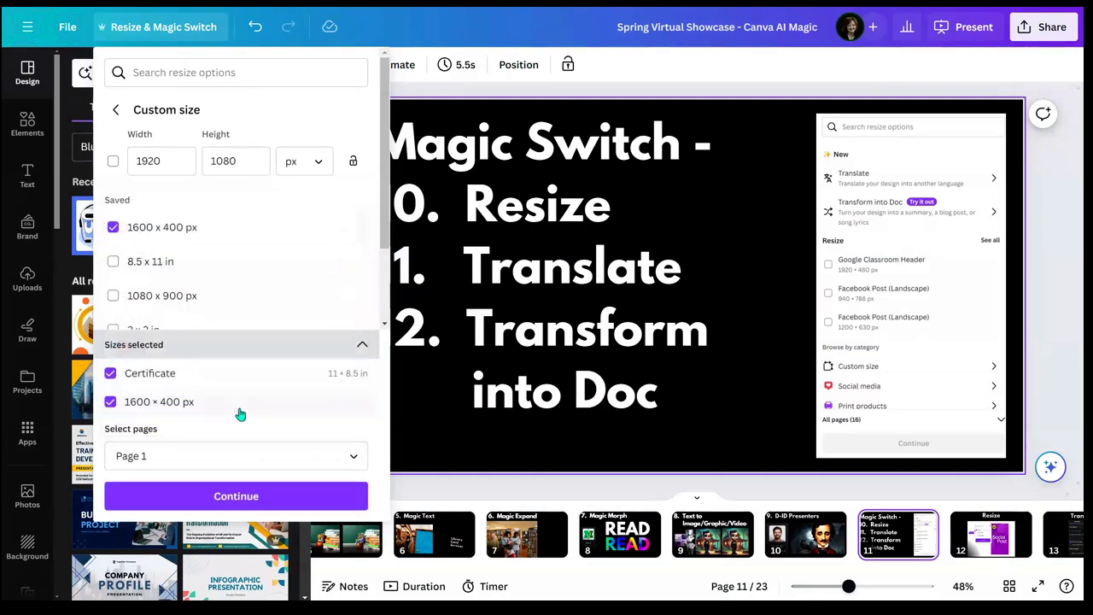
# Step: Remove Certificate from the selected sizes, create a resized 1600 x 400 px copy of Page 1, and dismiss the result
pyautogui.click(110, 376)
pyautogui.click(195, 497)
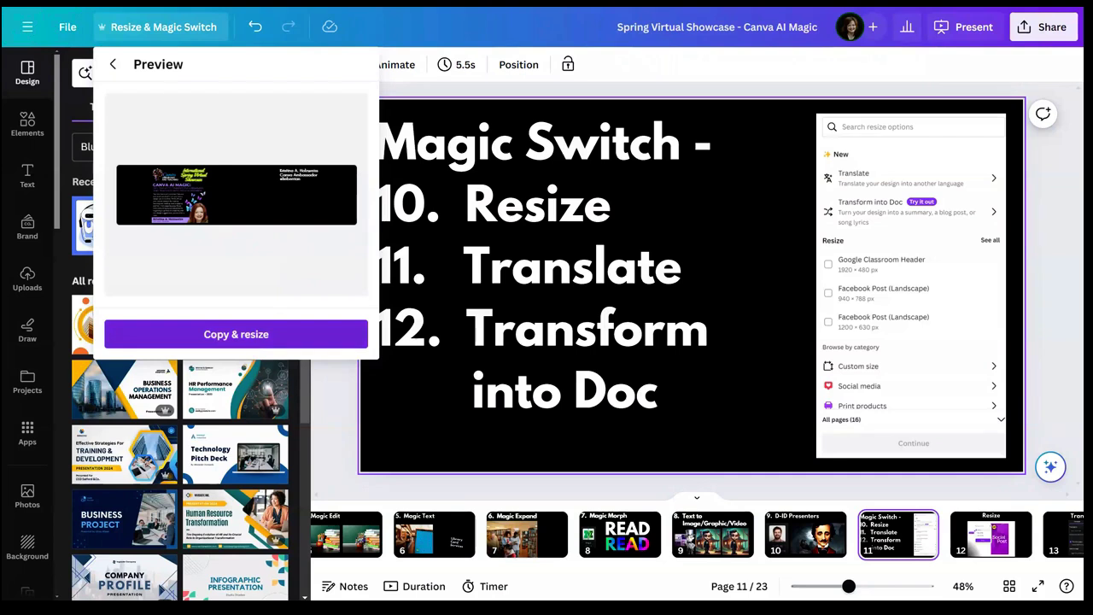
pyautogui.click(253, 344)
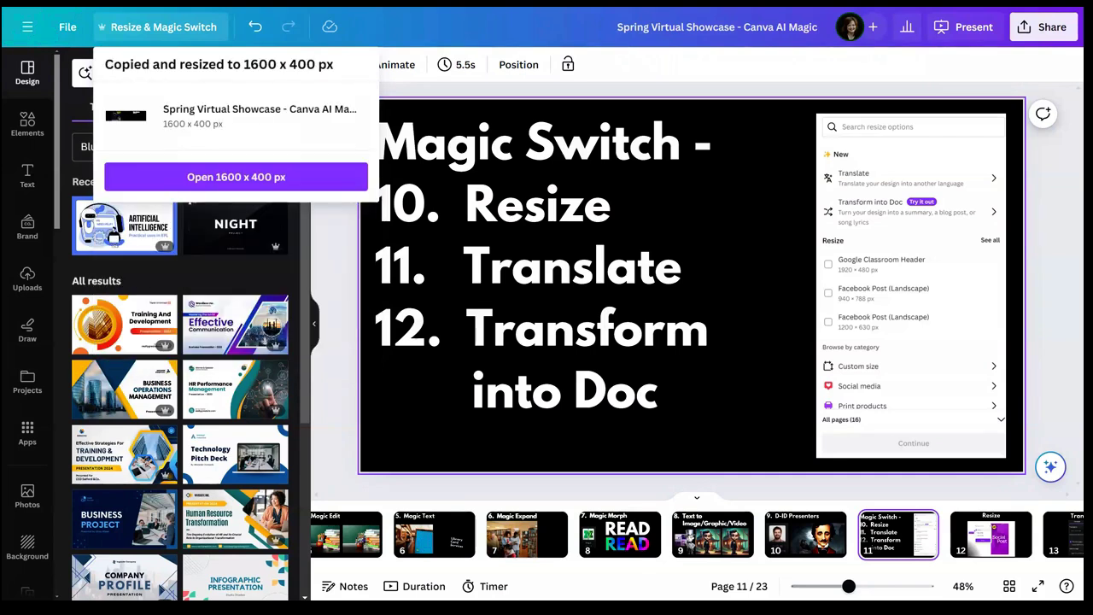
pyautogui.click(325, 227)
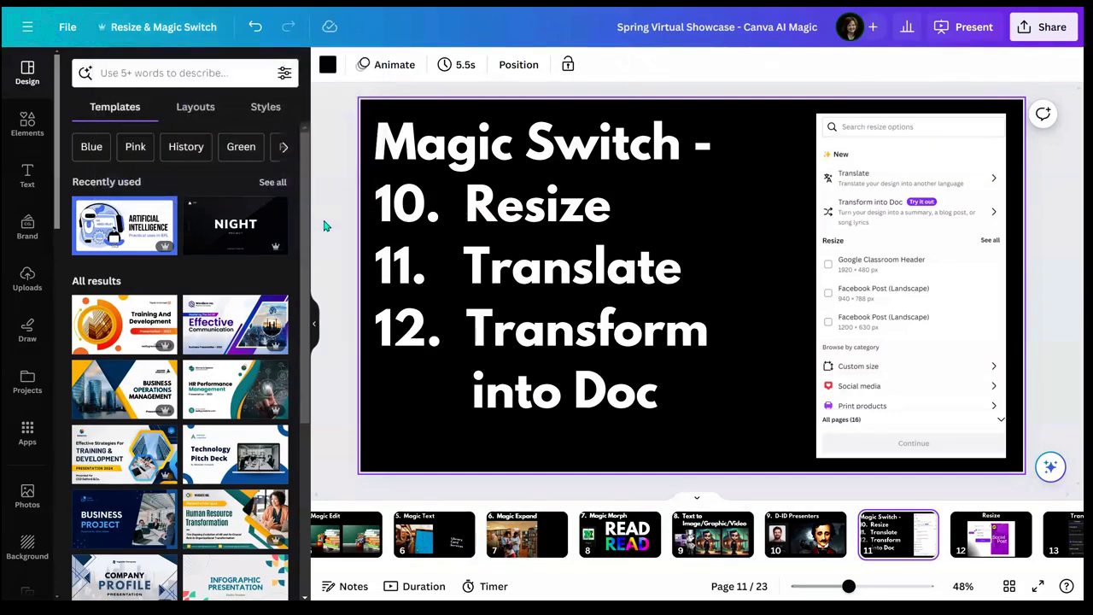
# Step: Open Magic Switch's Translate options for the presentation and choose Ukrainian as the target language
pyautogui.click(185, 33)
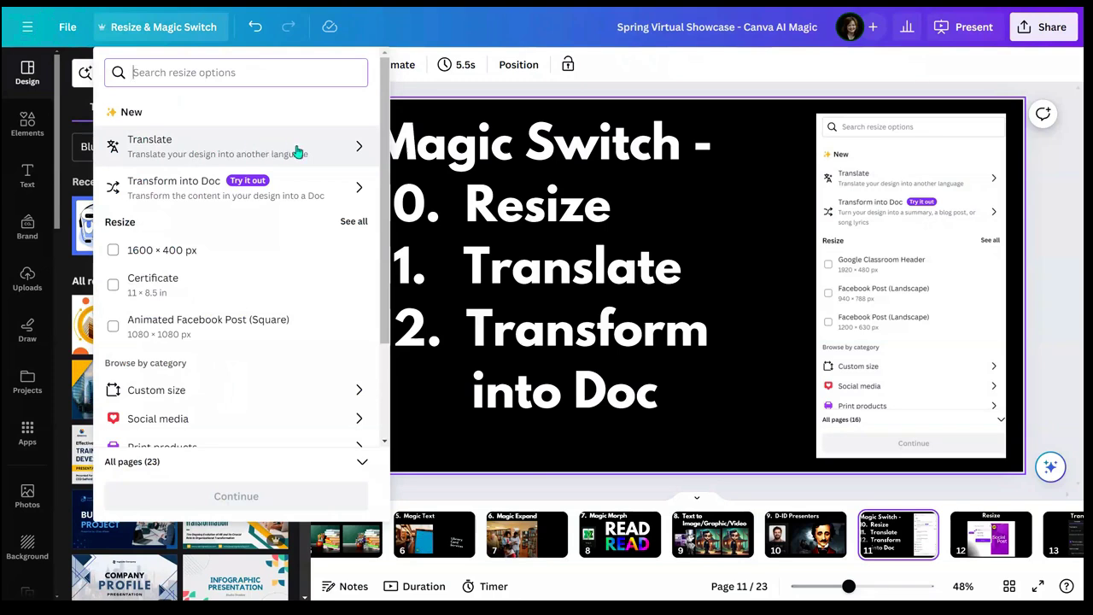
pyautogui.click(354, 150)
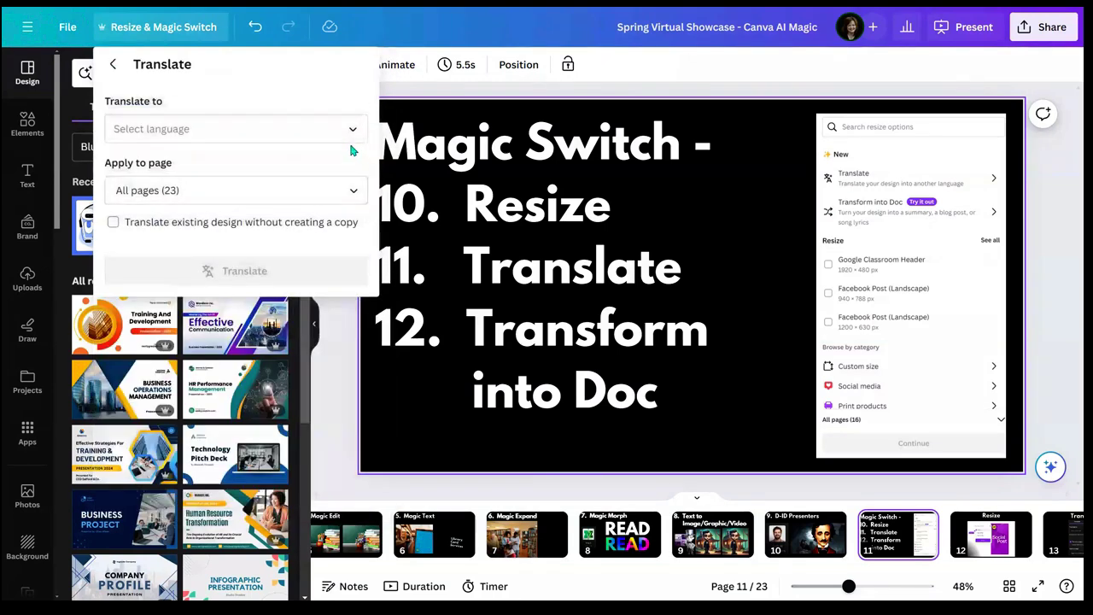
pyautogui.click(350, 133)
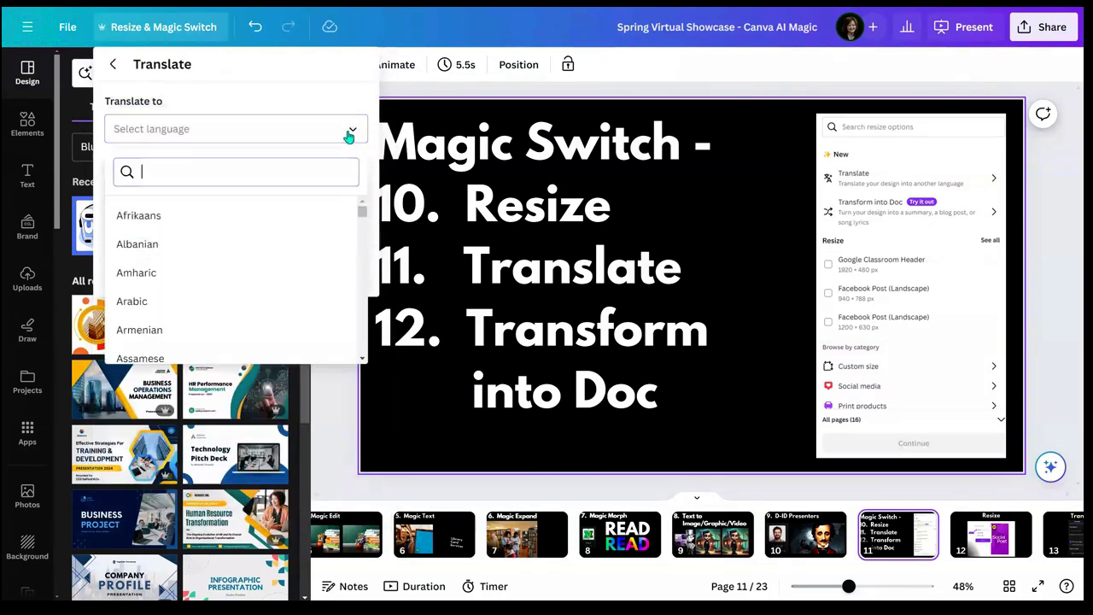
pyautogui.scroll(-3, 282, 285)
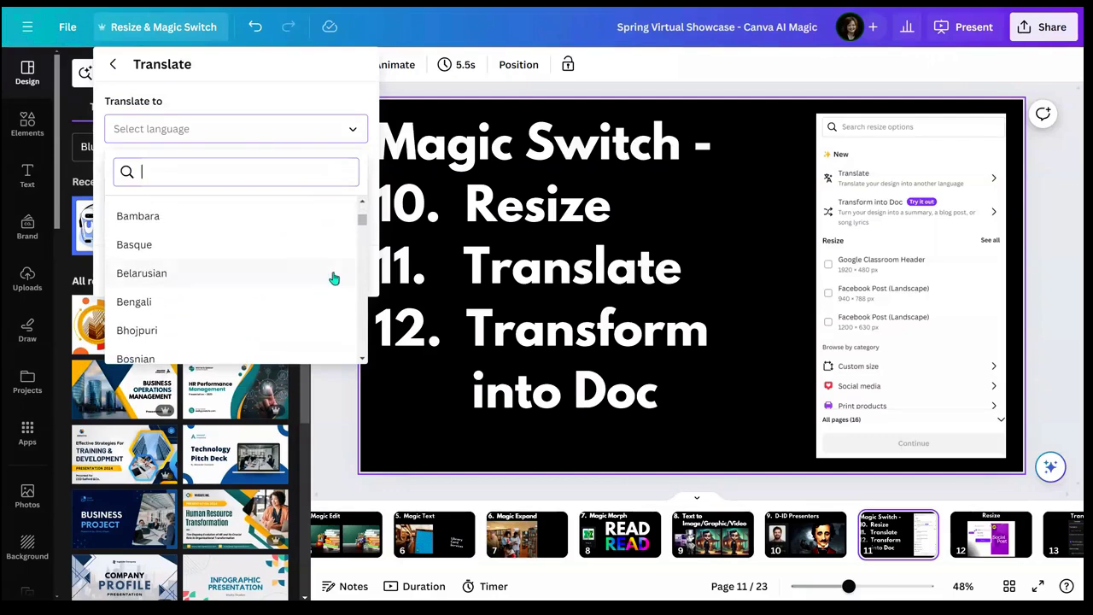
pyautogui.moveTo(362, 221); pyautogui.dragTo(362, 349)
pyautogui.scroll(3, 272, 280)
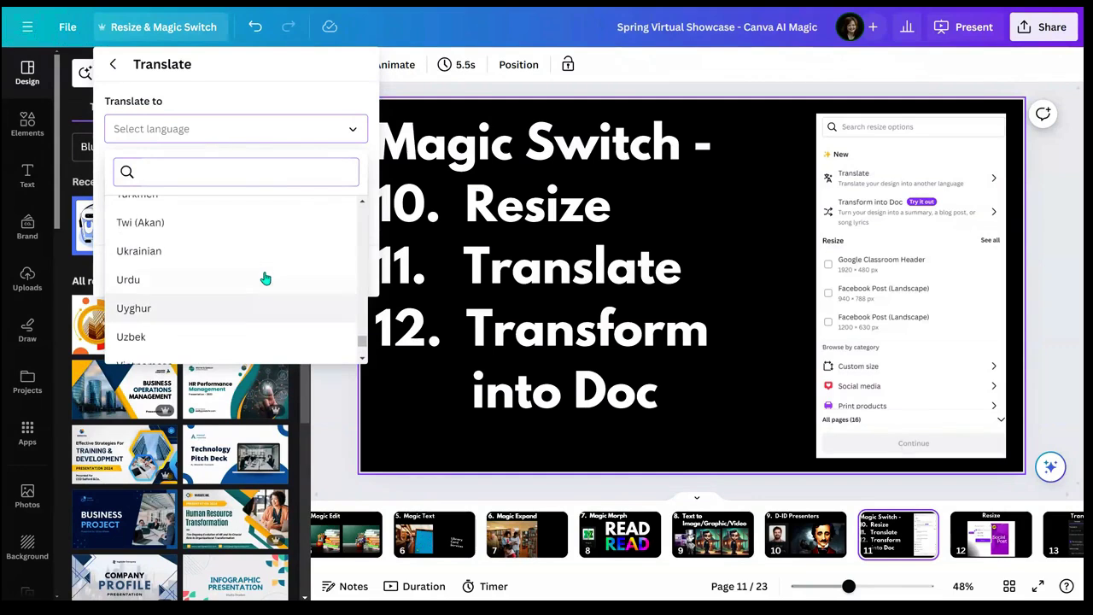
pyautogui.click(165, 253)
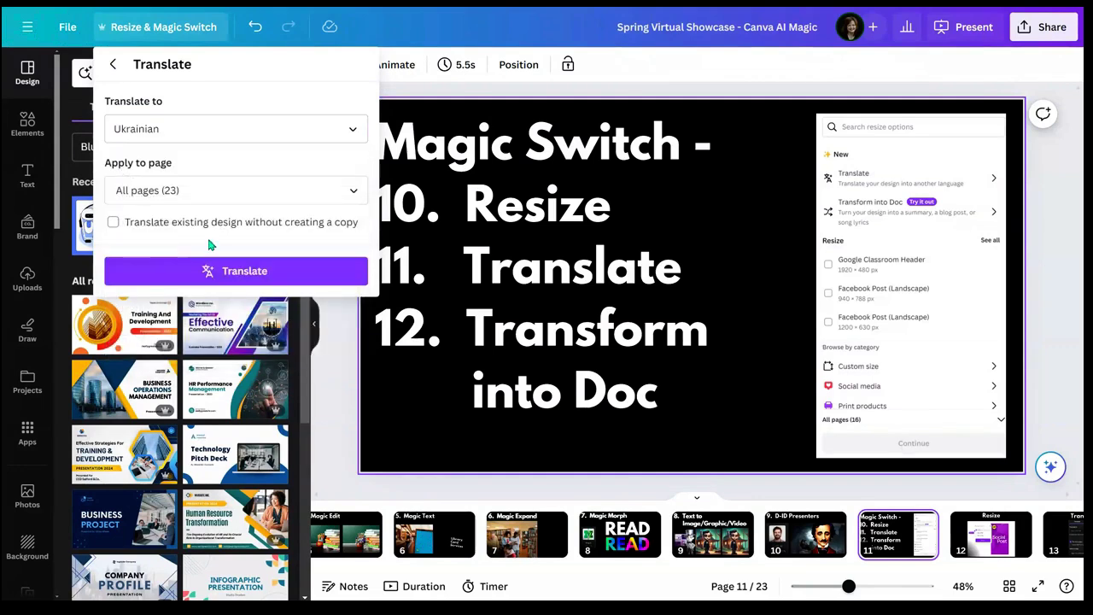
# Step: Limit the translation to Page 11 and translate it within the existing design, without creating a copy
pyautogui.click(356, 193)
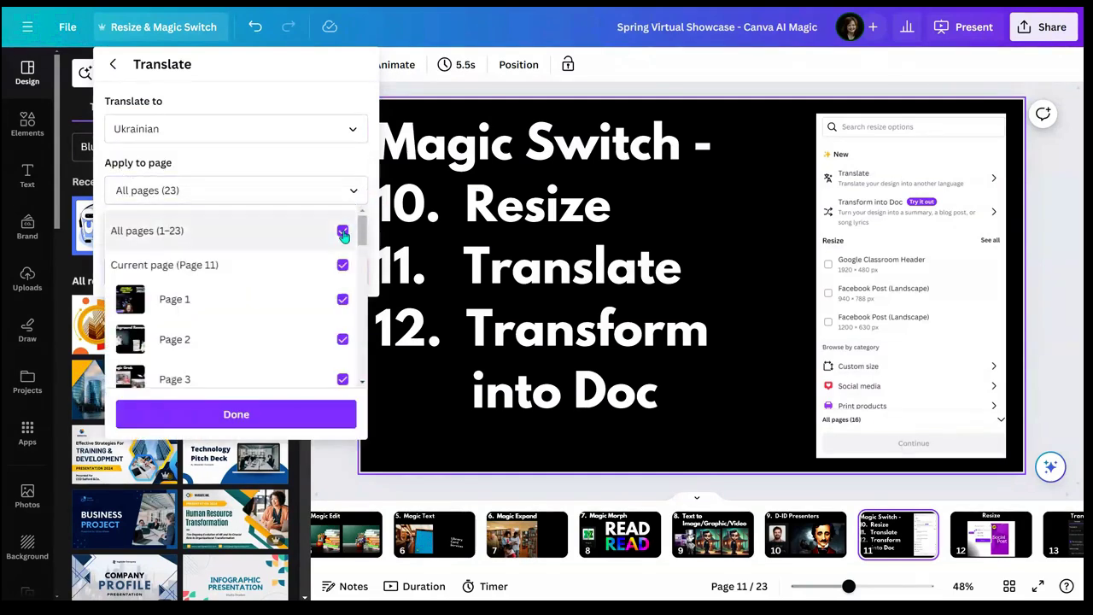
pyautogui.click(342, 231)
pyautogui.scroll(-1, 305, 295)
pyautogui.scroll(-5, 305, 294)
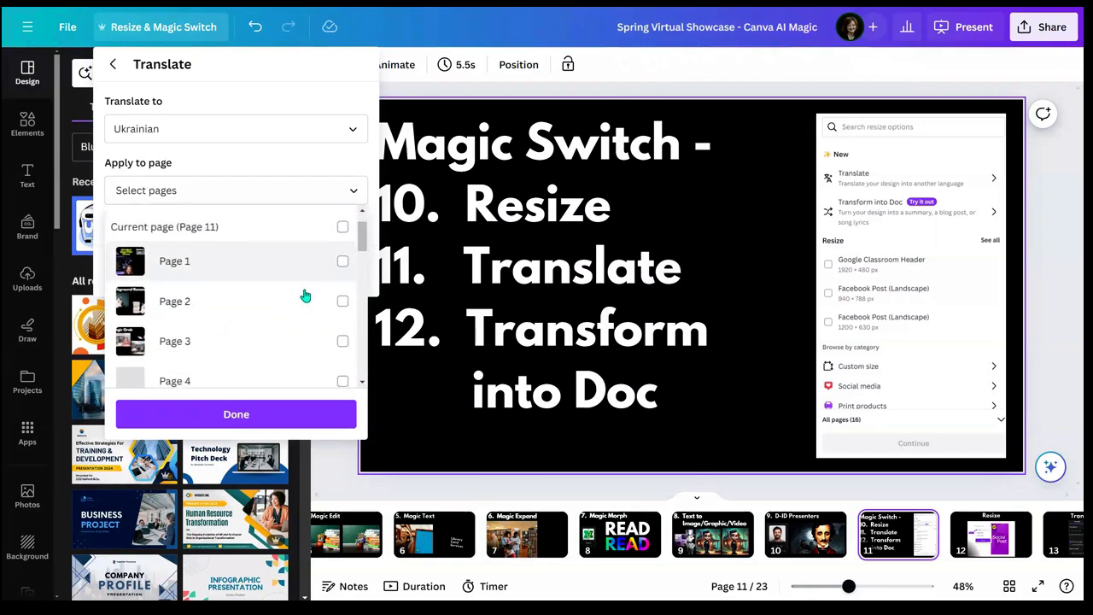
pyautogui.scroll(-4, 325, 322)
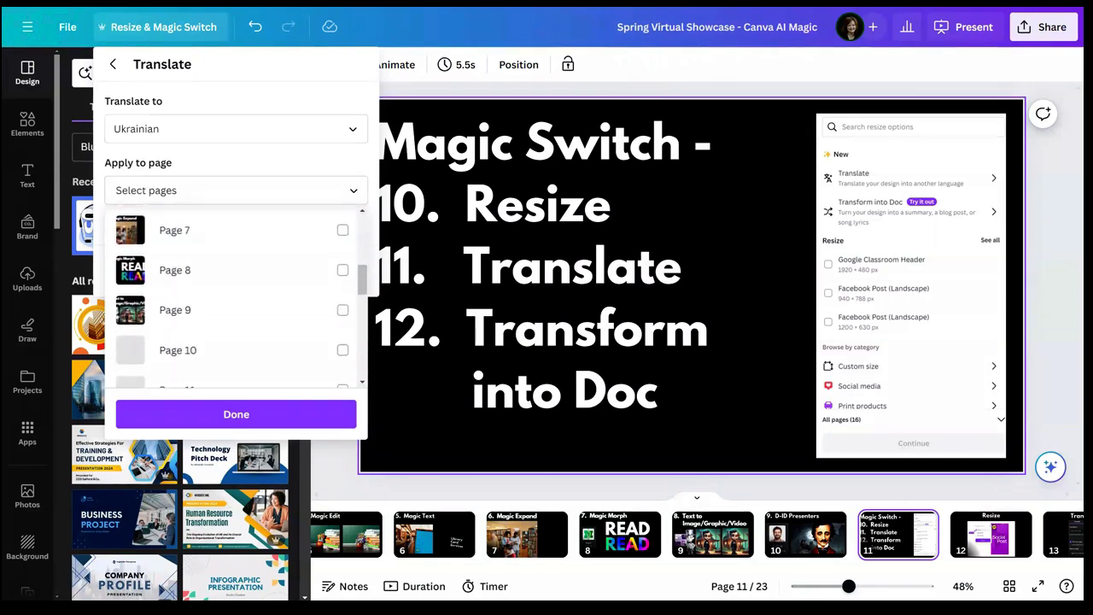
pyautogui.click(341, 323)
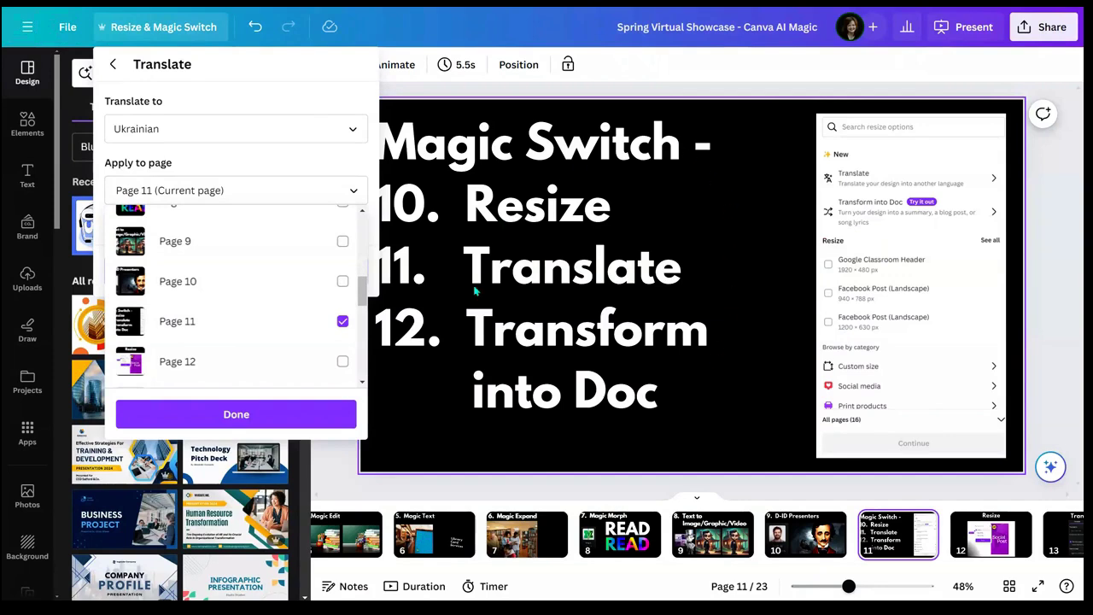
pyautogui.click(293, 413)
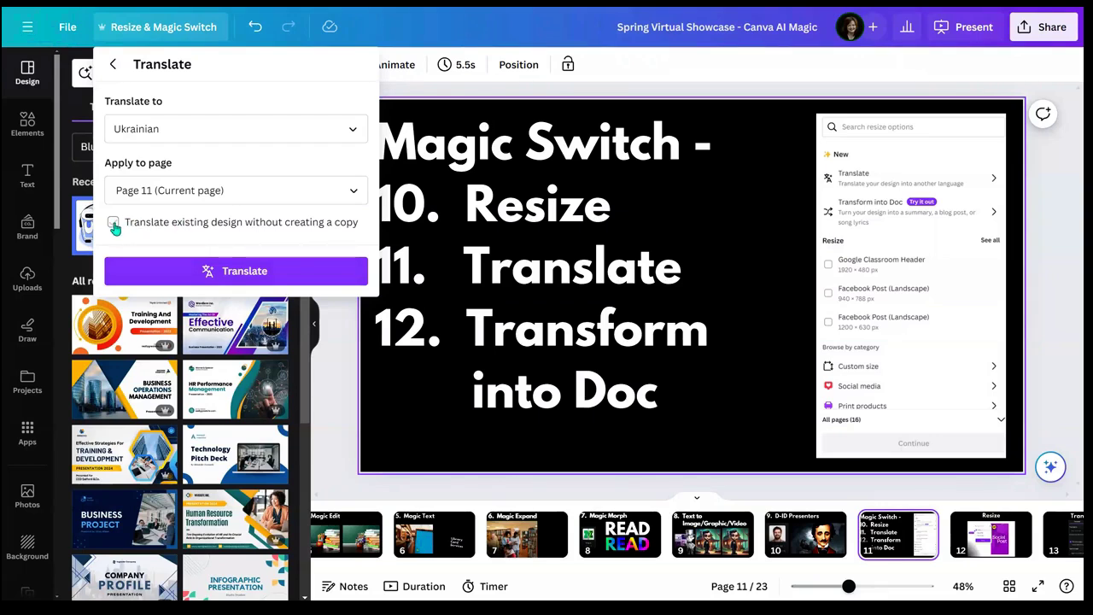
pyautogui.click(209, 274)
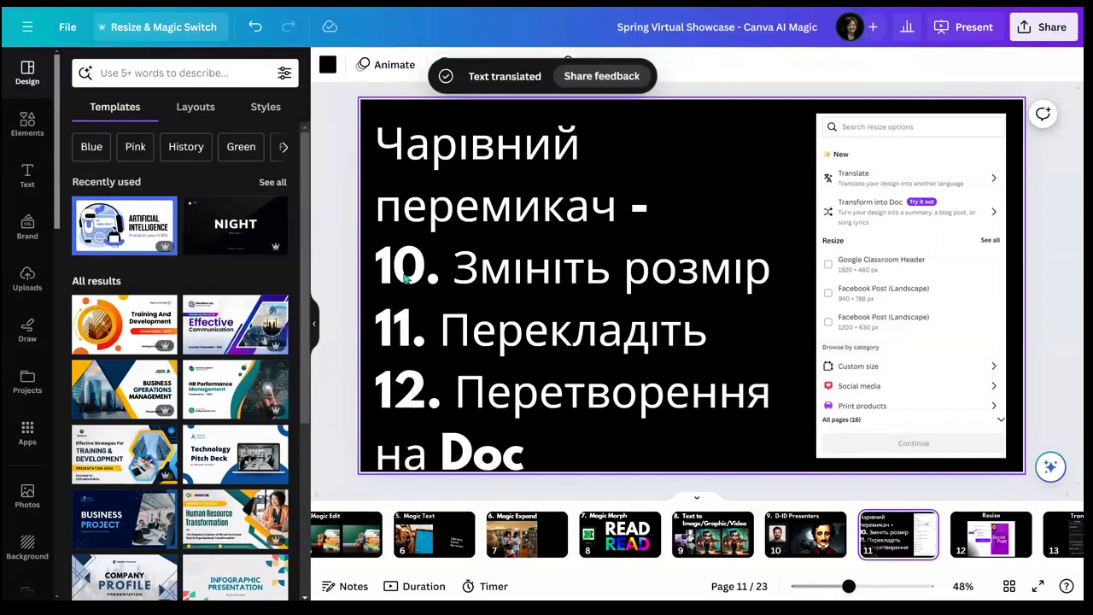
# Step: Transform the presentation into a Doc with Magic Switch, using the Summary option
pyautogui.click(186, 30)
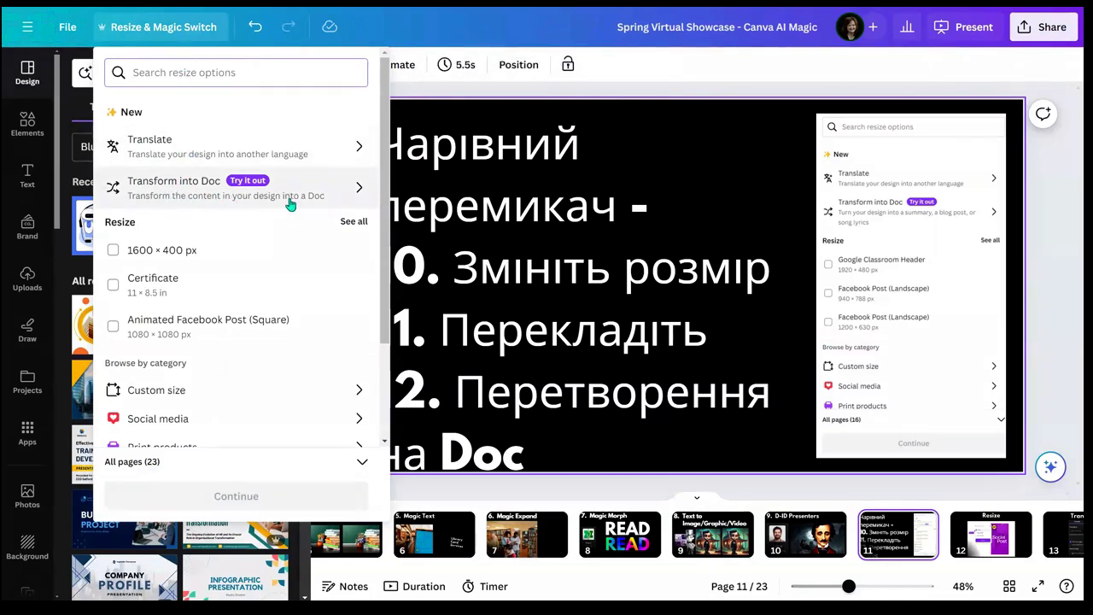
pyautogui.click(360, 191)
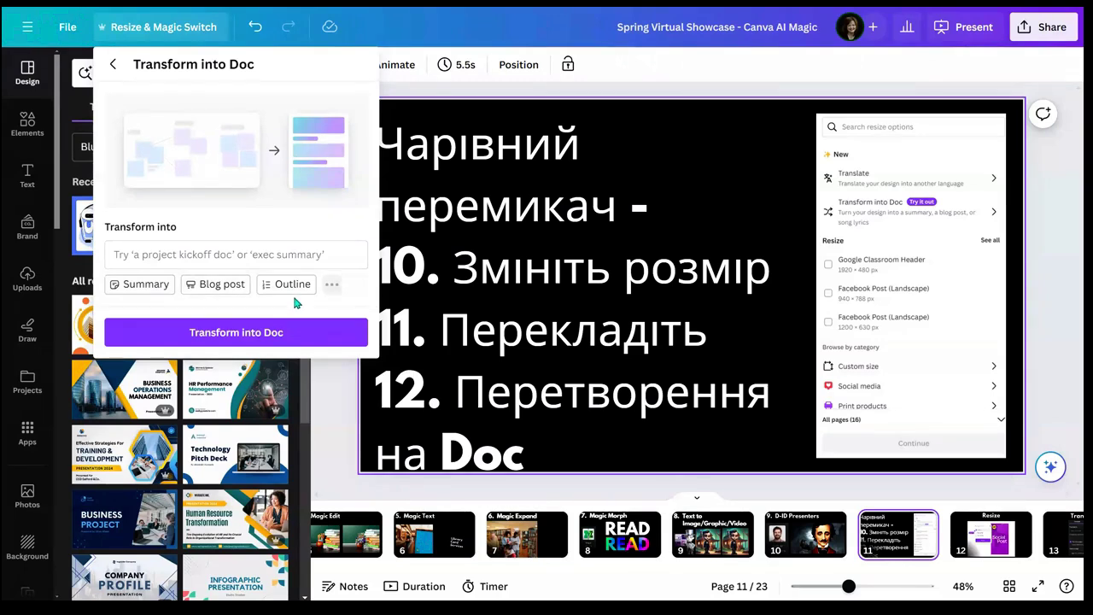
pyautogui.click(153, 285)
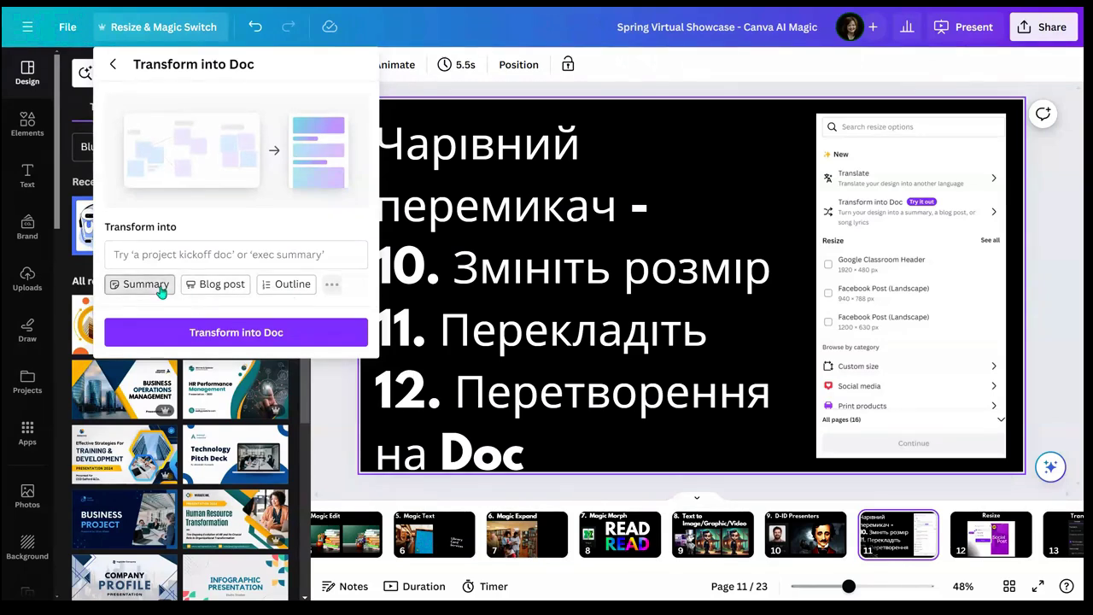
pyautogui.click(240, 315)
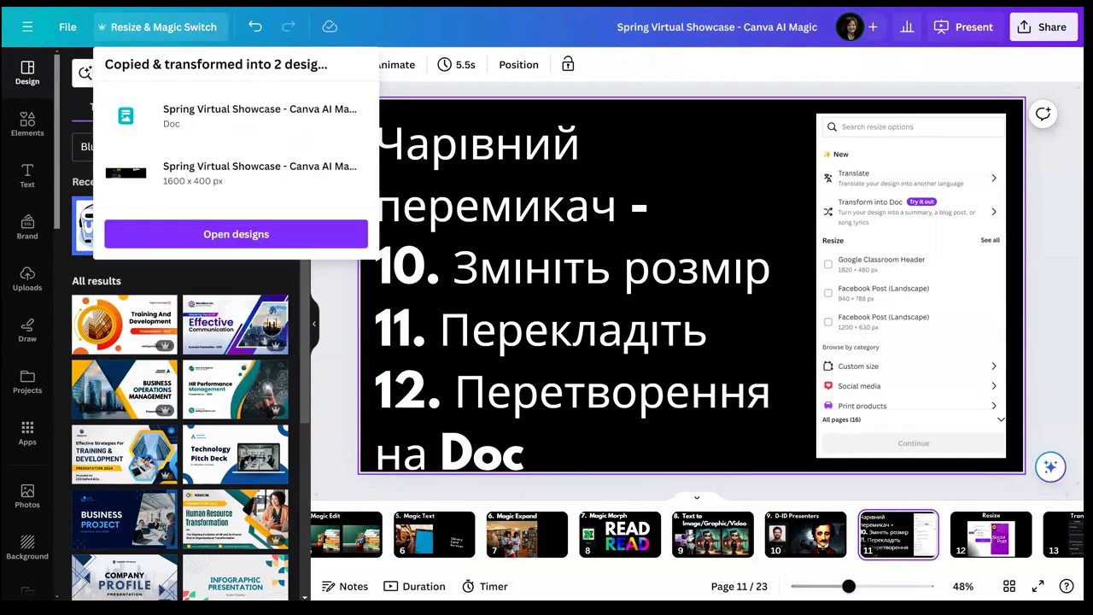
# Step: Open the generated Doc and read through its descriptions of the individual Canva AI tools
pyautogui.moveTo(283, 139)
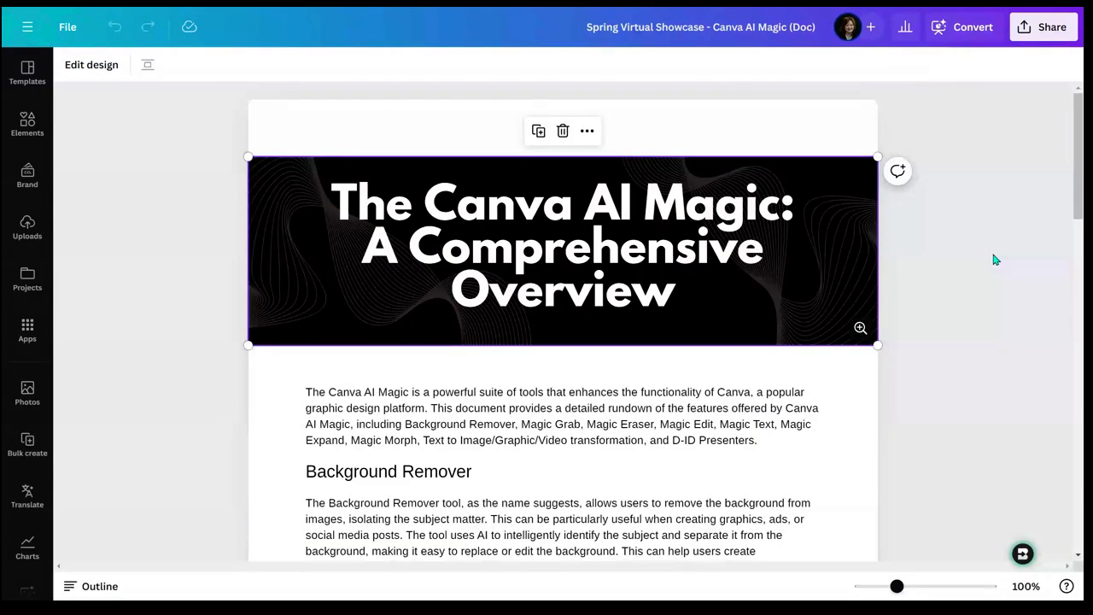
pyautogui.scroll(-2, 994, 259)
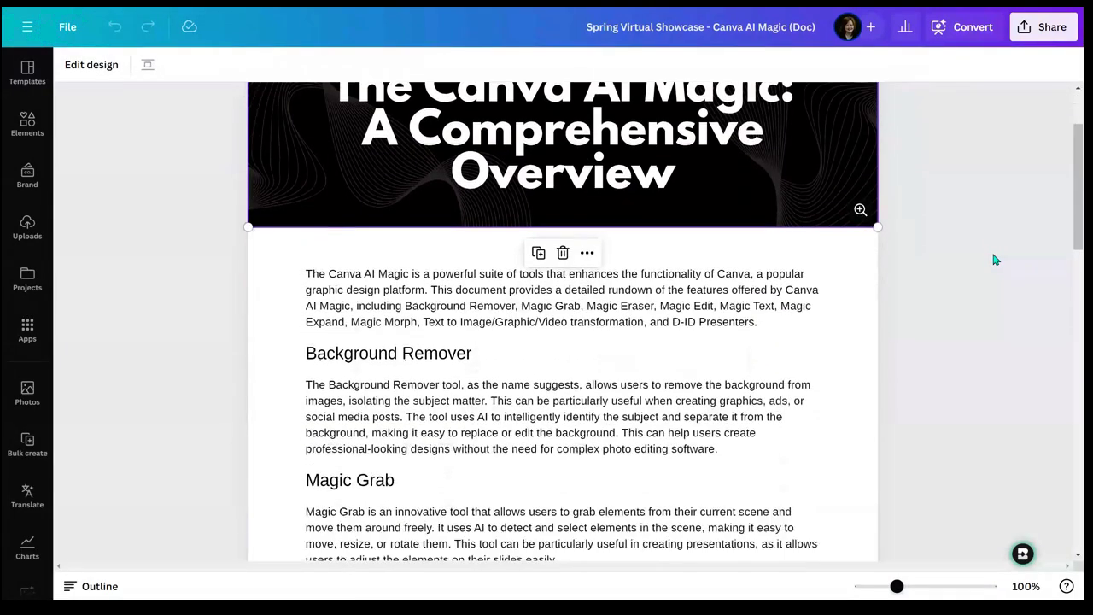
pyautogui.scroll(-2, 563, 321)
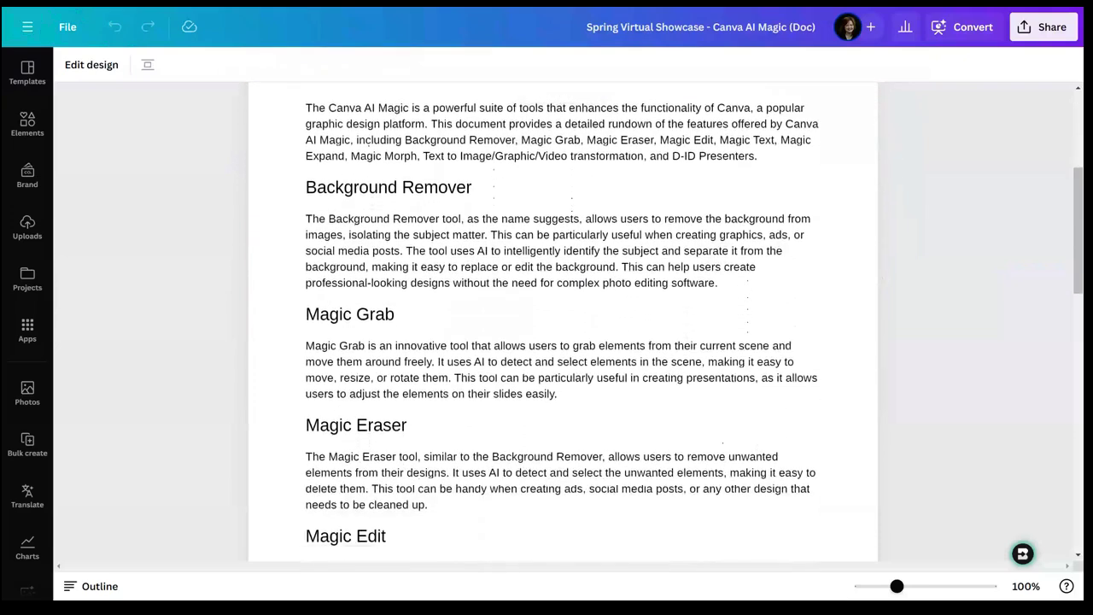
pyautogui.scroll(-3, 563, 322)
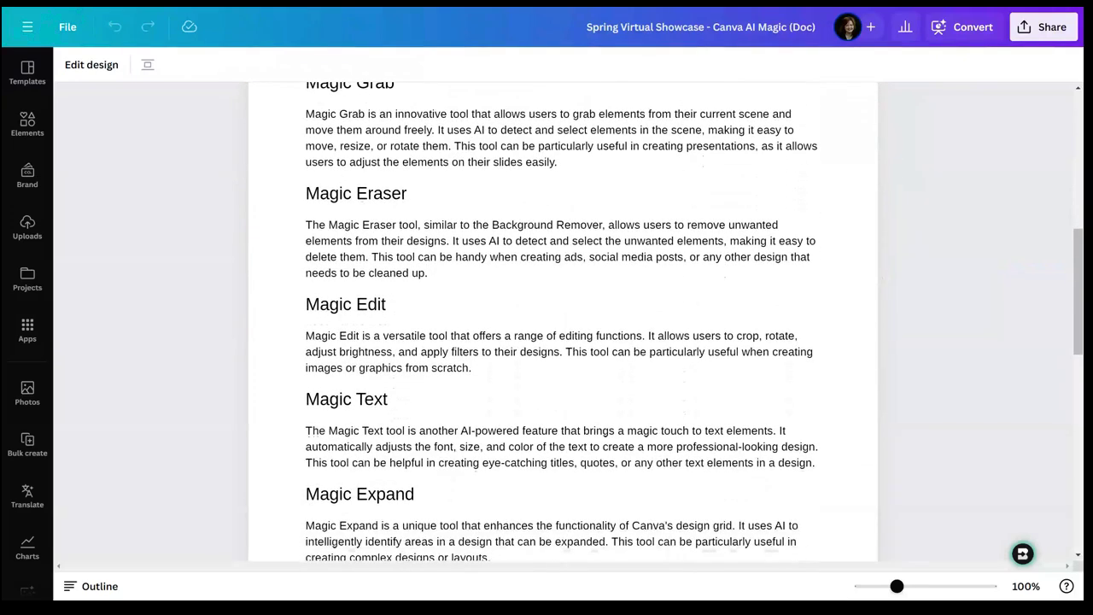
pyautogui.scroll(-3, 563, 321)
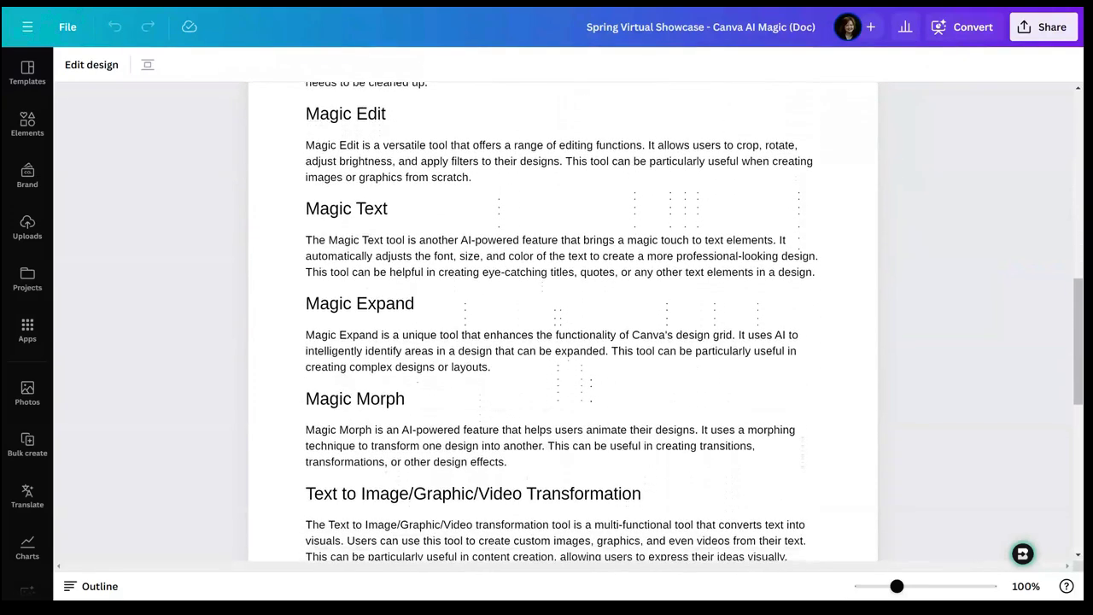
pyautogui.scroll(-3, 562, 321)
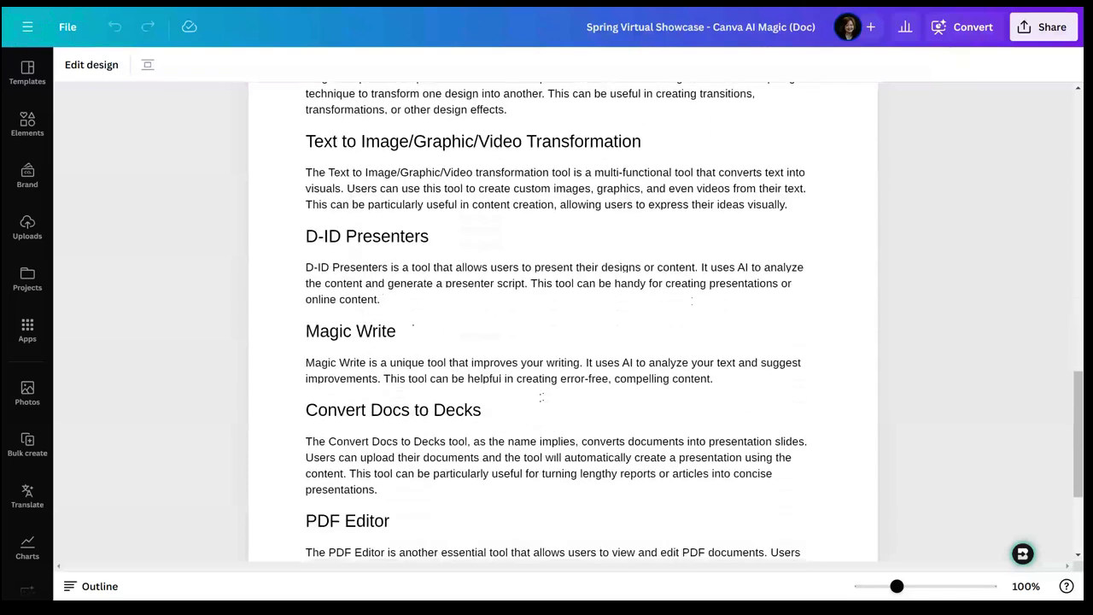
pyautogui.scroll(-2, 563, 321)
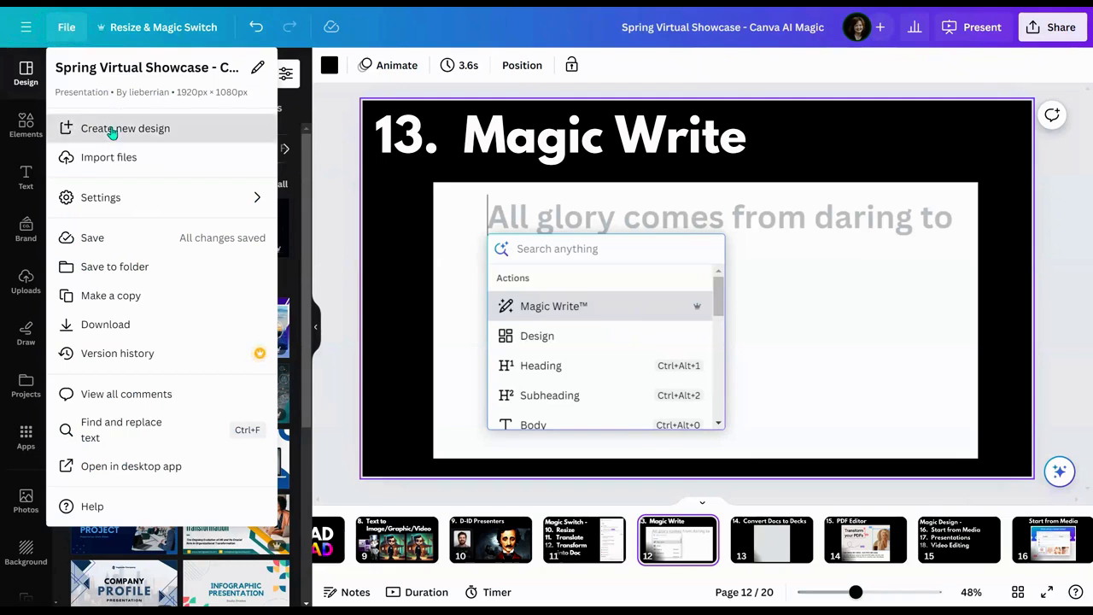
# Step: Create a new blank Doc from the presentation and bring up the list of insertable actions on its first line
pyautogui.click(110, 127)
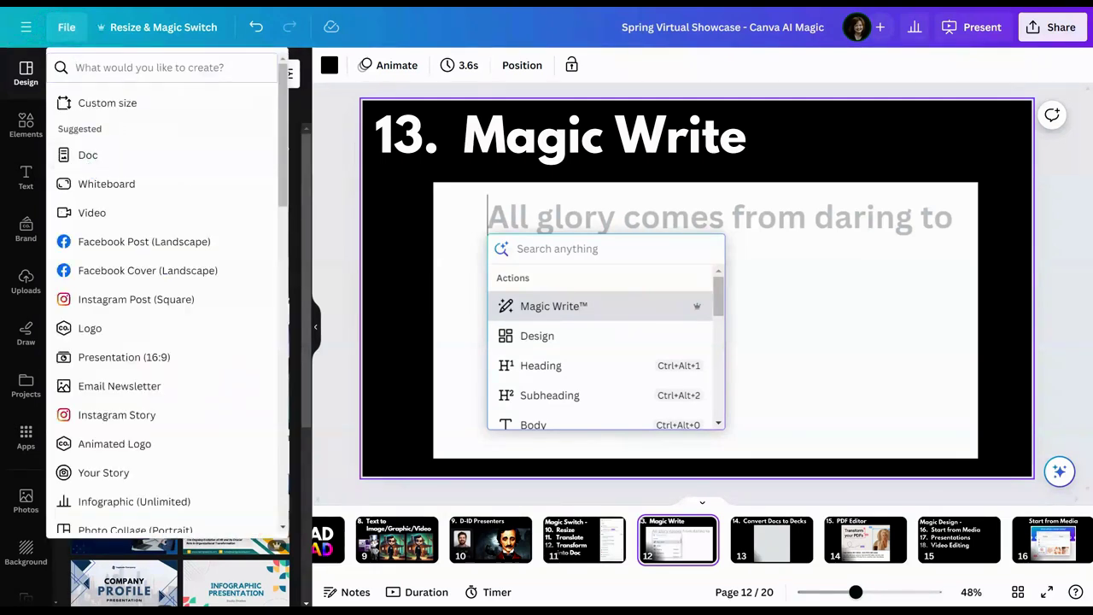
pyautogui.click(88, 154)
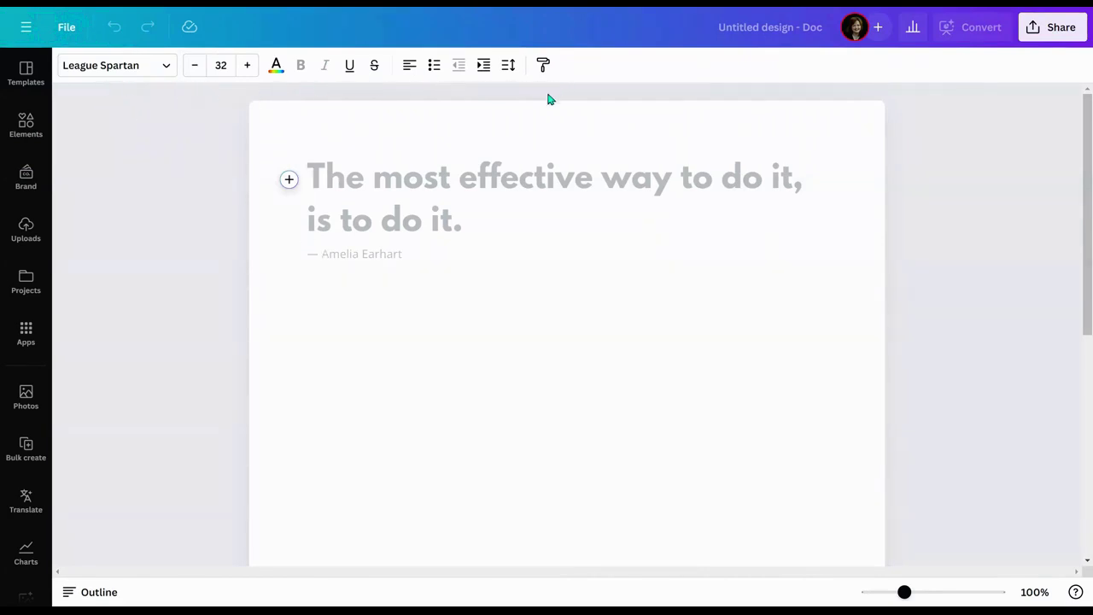
pyautogui.click(289, 180)
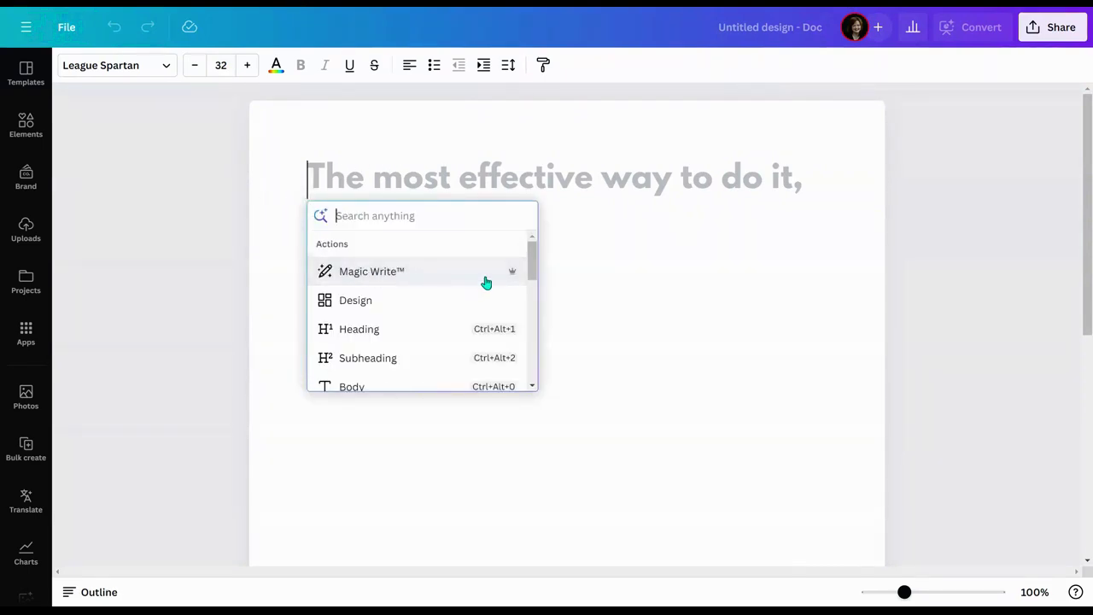
# Step: Examine the actions available for insertion in the Doc, from text styles and lists to charts and embeds
pyautogui.scroll(-1, 485, 281)
pyautogui.scroll(-3, 485, 282)
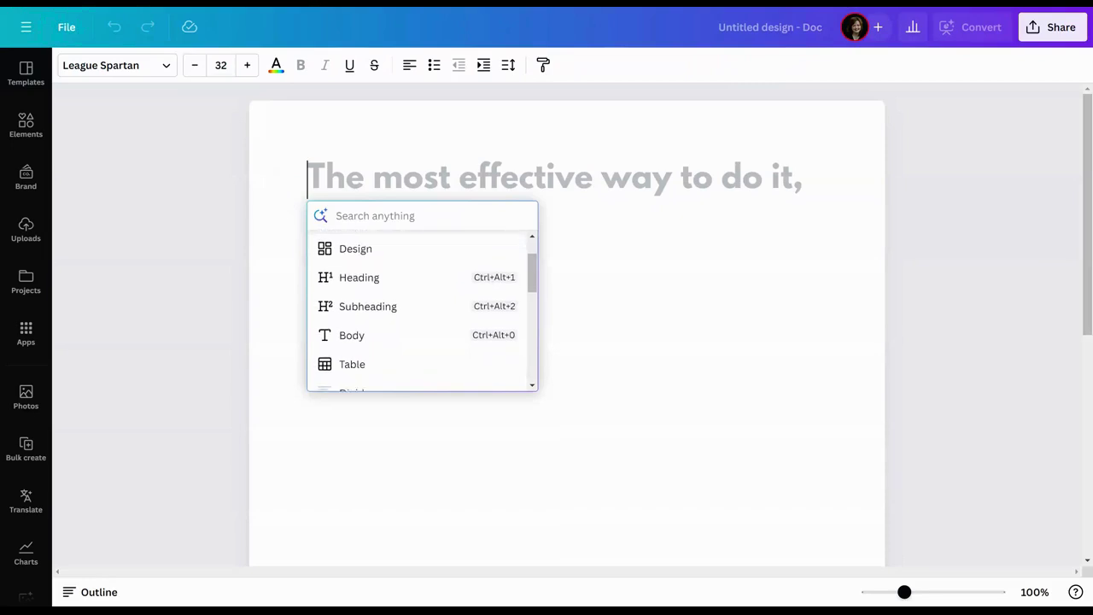
pyautogui.scroll(-3, 423, 307)
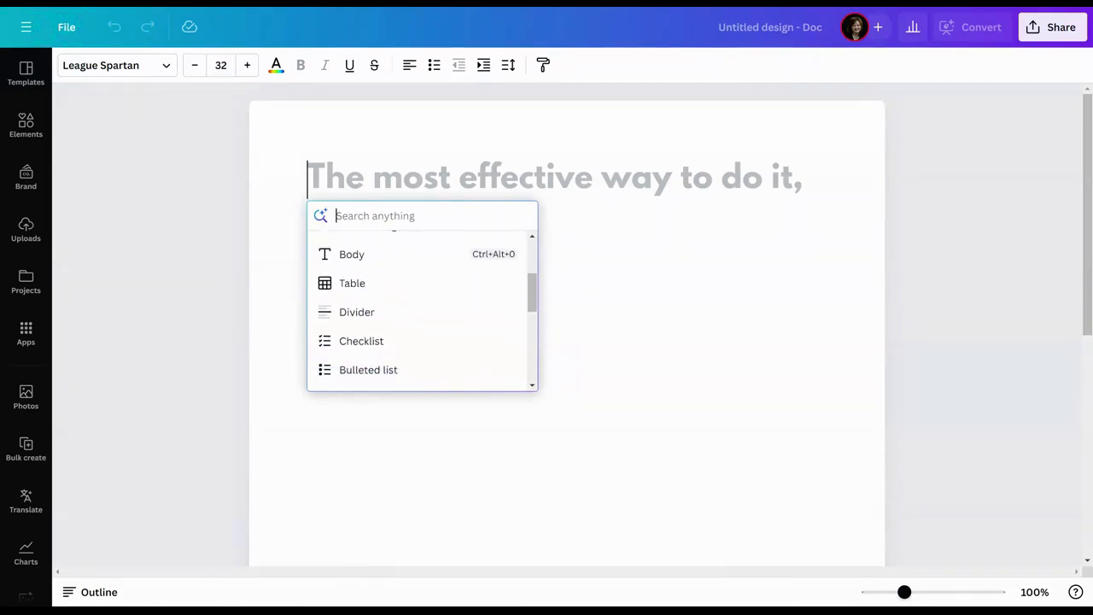
pyautogui.scroll(-3, 423, 307)
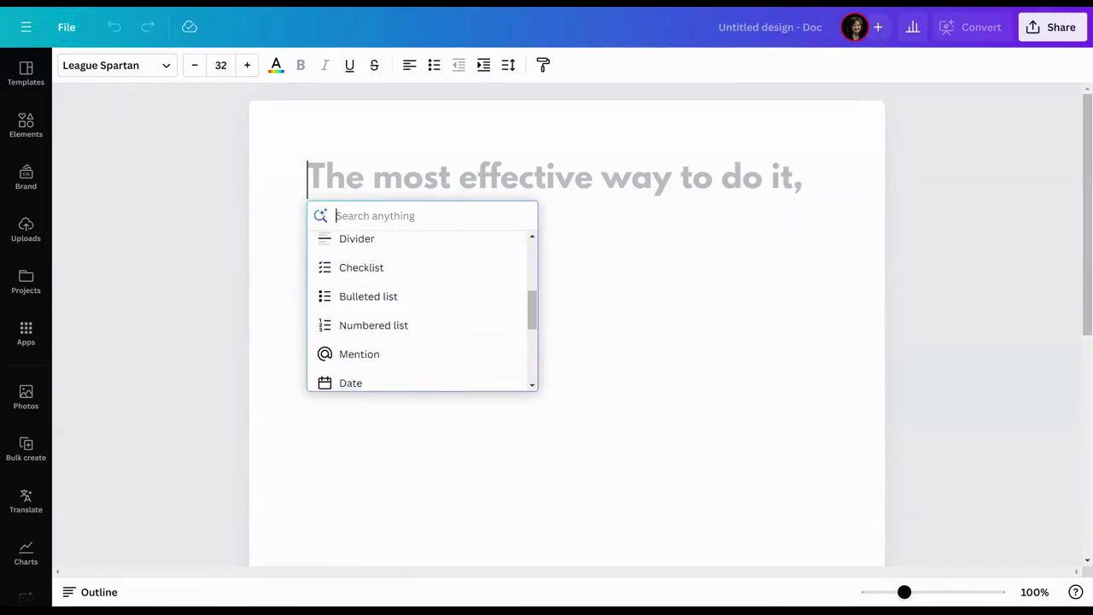
pyautogui.scroll(-3, 423, 308)
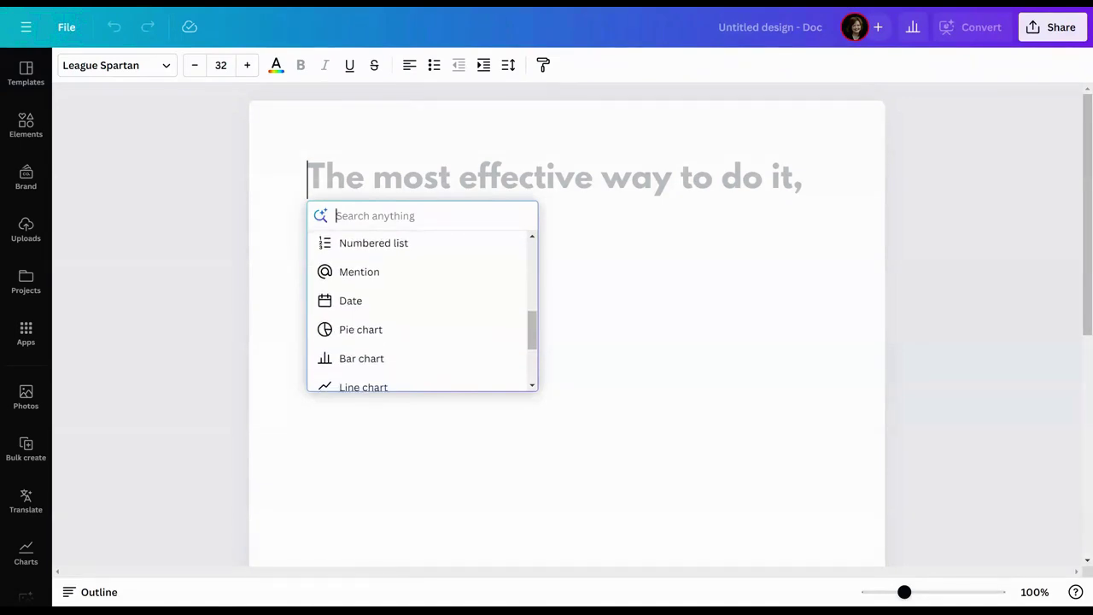
pyautogui.scroll(-3, 423, 307)
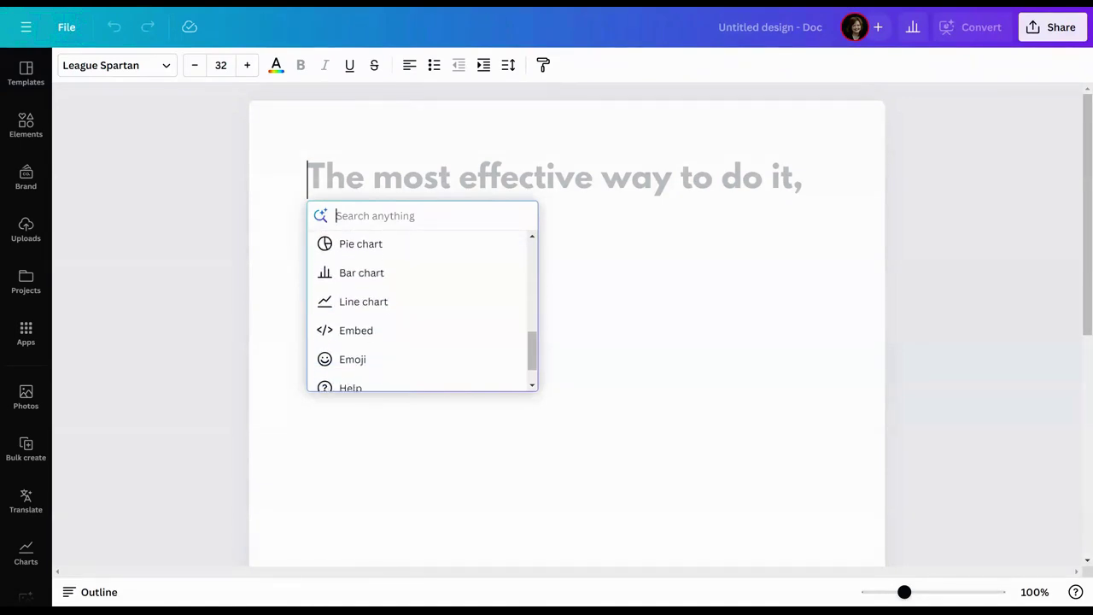
pyautogui.scroll(6, 422, 308)
pyautogui.scroll(8, 410, 277)
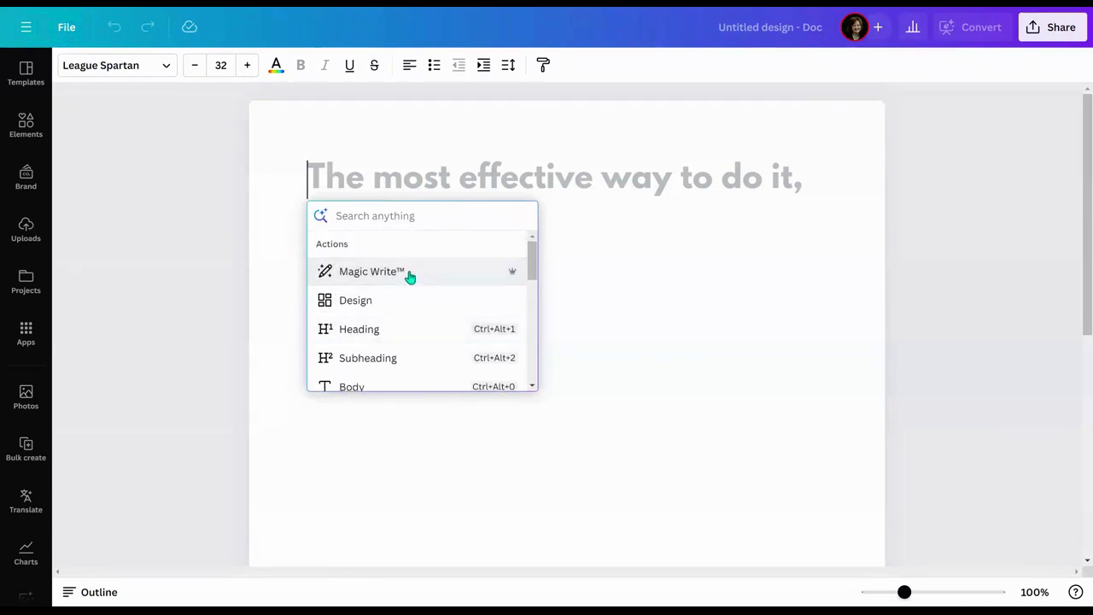
# Step: Write the Magic Write prompt "Write an email to a parent whose kindergartner lost a library book." and check the setup for adding a voice
pyautogui.click(386, 272)
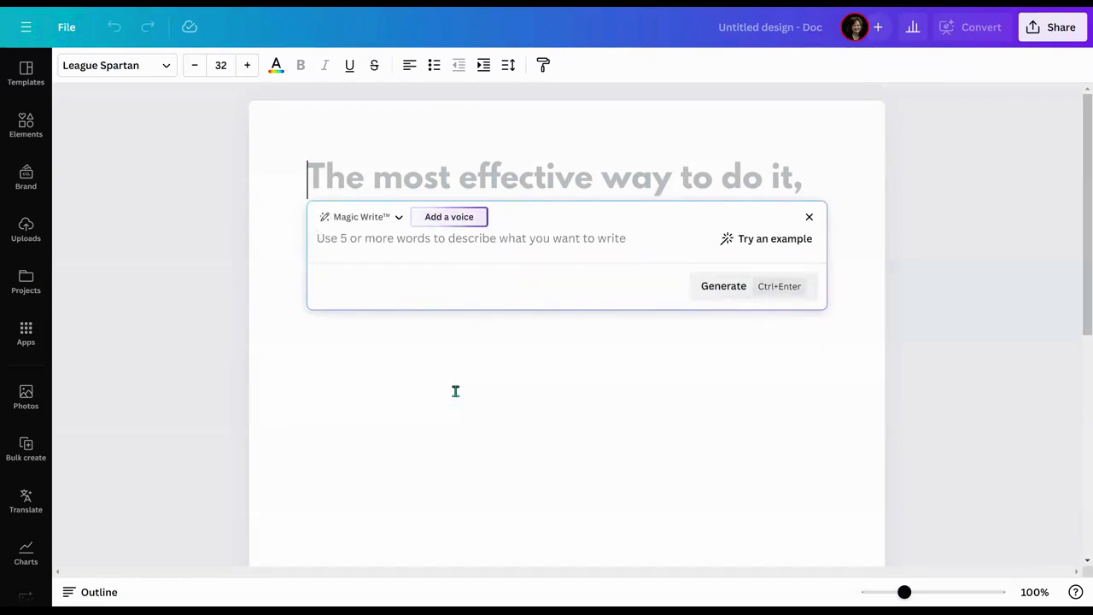
pyautogui.write('Write an email to a parent wh')
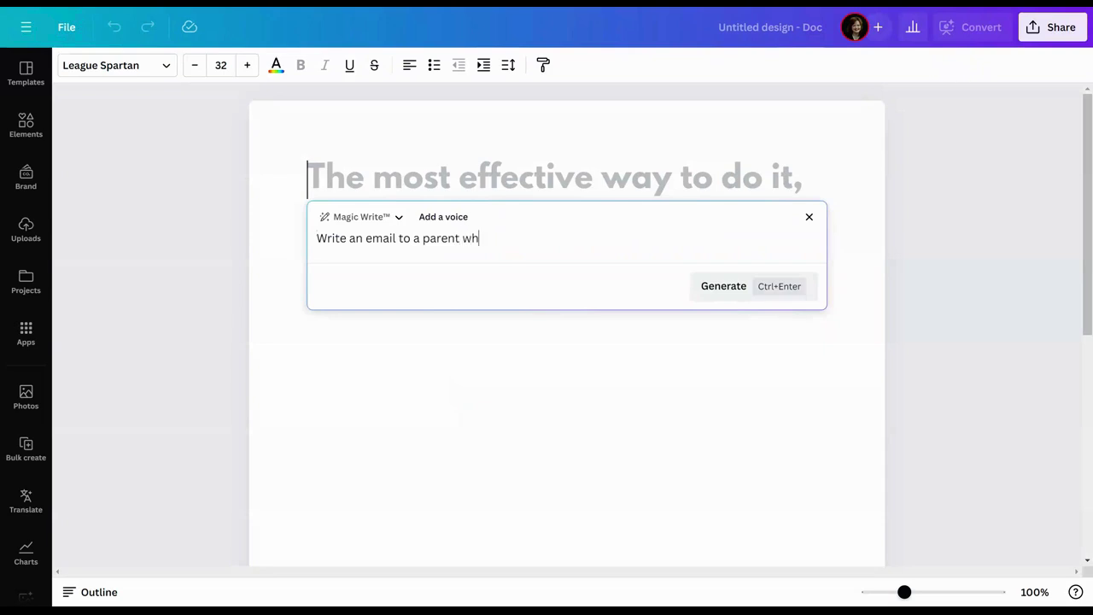
pyautogui.write('ose kindergartner lost a library book.')
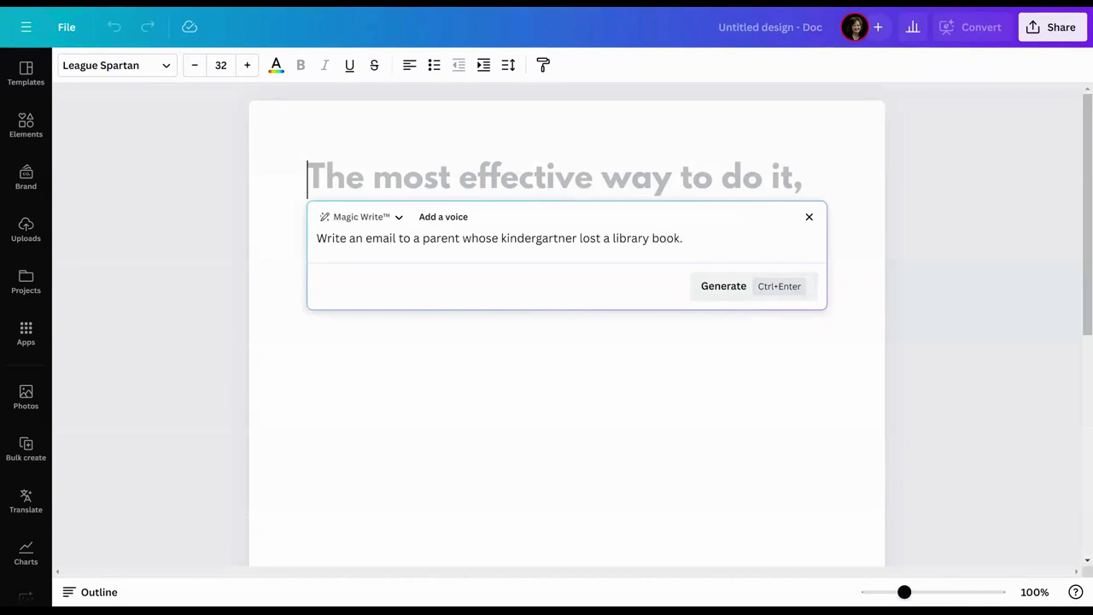
pyautogui.click(453, 219)
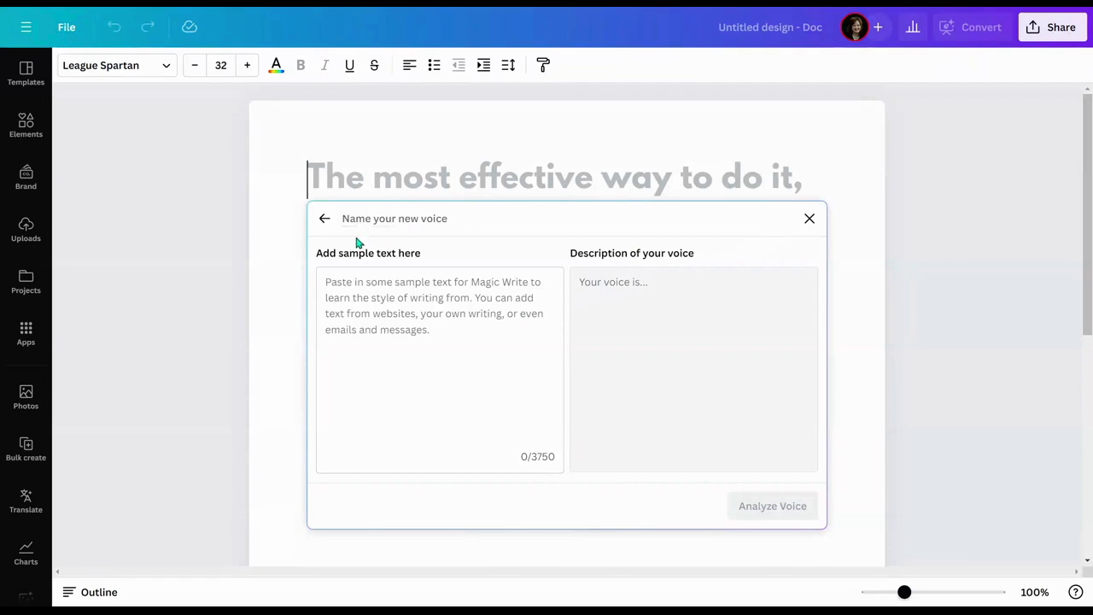
pyautogui.click(325, 218)
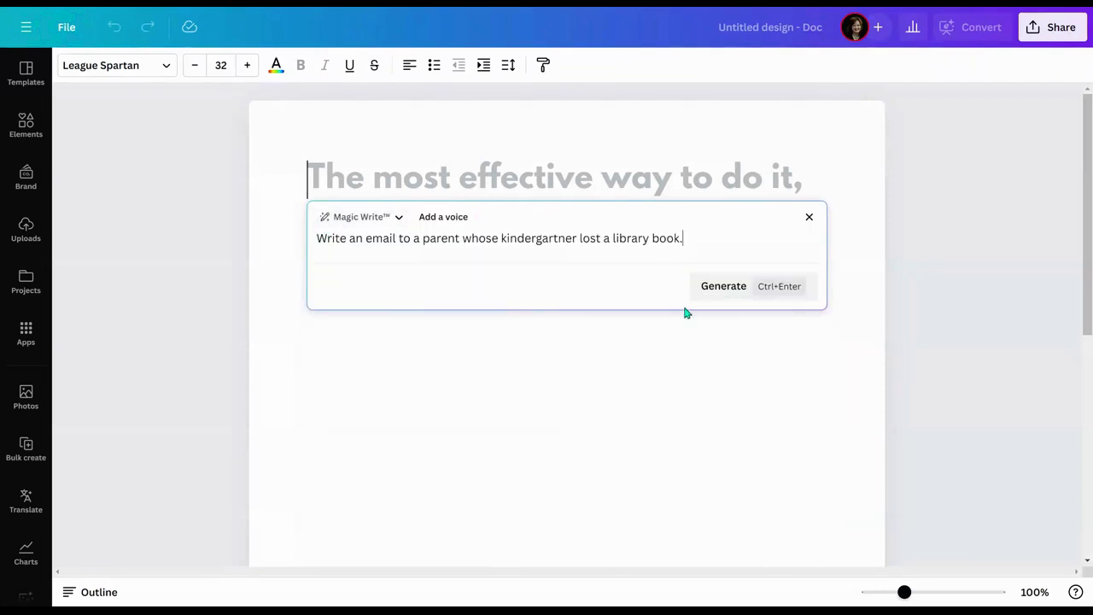
# Step: Generate the lost library book email from the prompt, insert it into the Doc and review it from subject to contact information
pyautogui.click(719, 296)
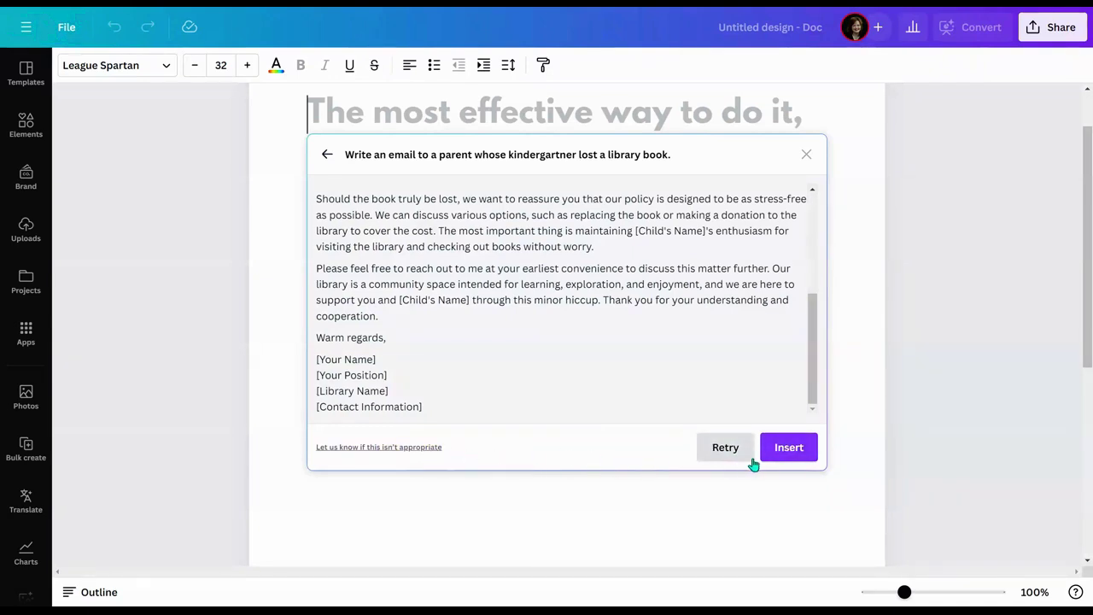
pyautogui.click(789, 449)
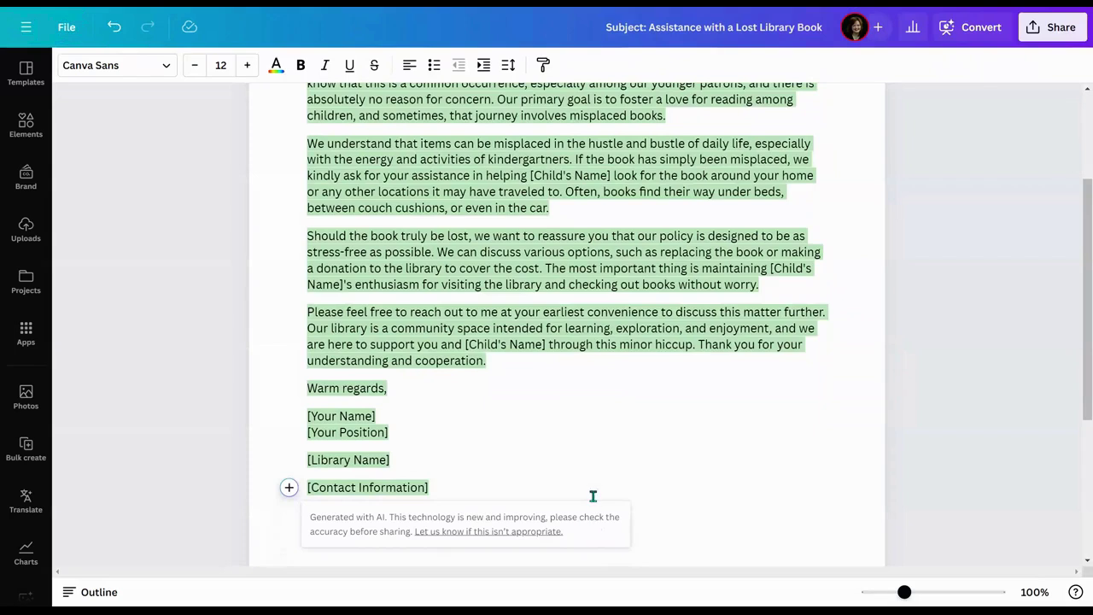
pyautogui.scroll(3, 585, 409)
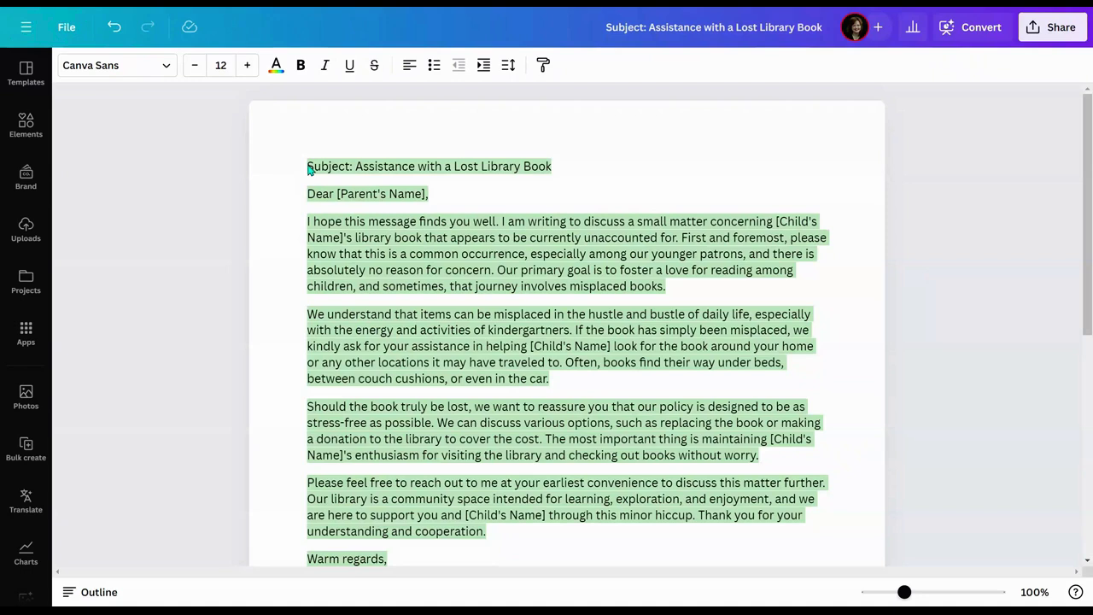
pyautogui.scroll(-4, 385, 298)
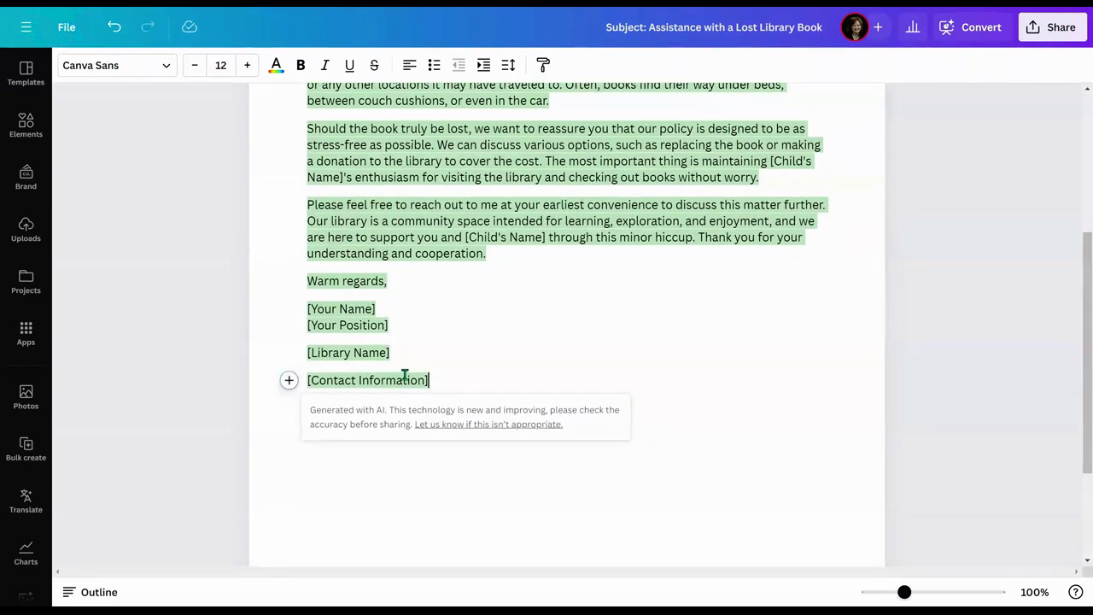
# Step: Look through the actions available for insertion after the email's contact information line, and close the list without choosing one
pyautogui.click(288, 382)
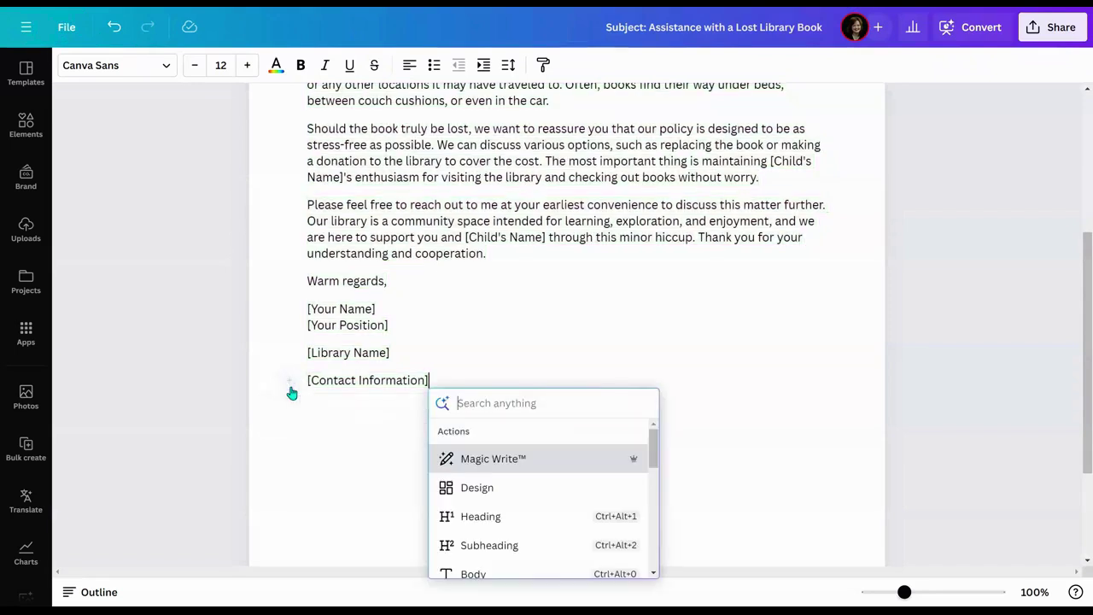
pyautogui.scroll(-3, 646, 490)
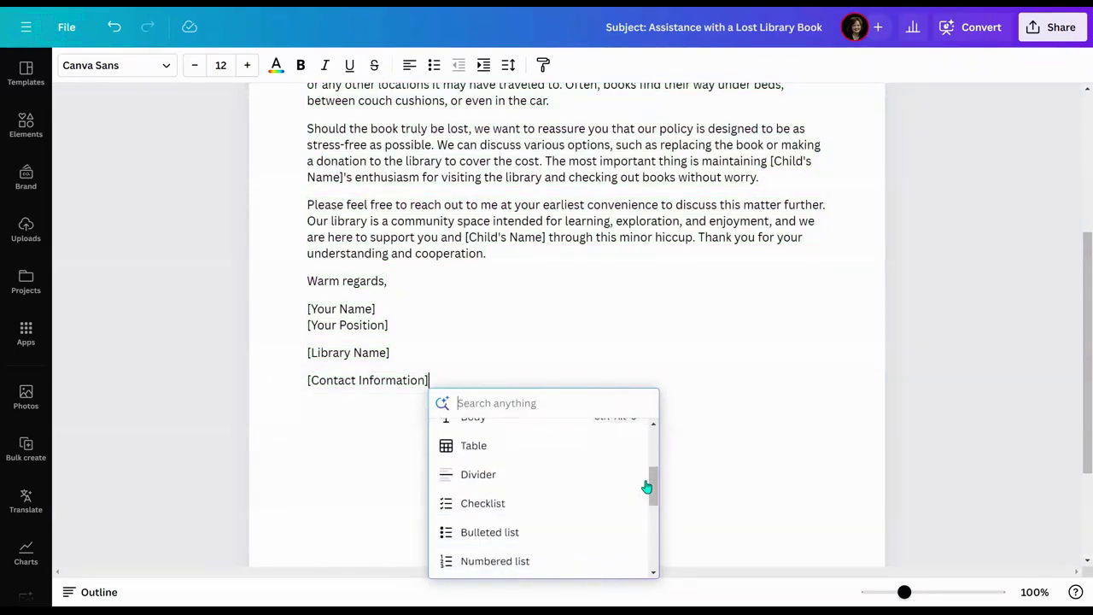
pyautogui.scroll(-1, 647, 487)
pyautogui.scroll(5, 646, 487)
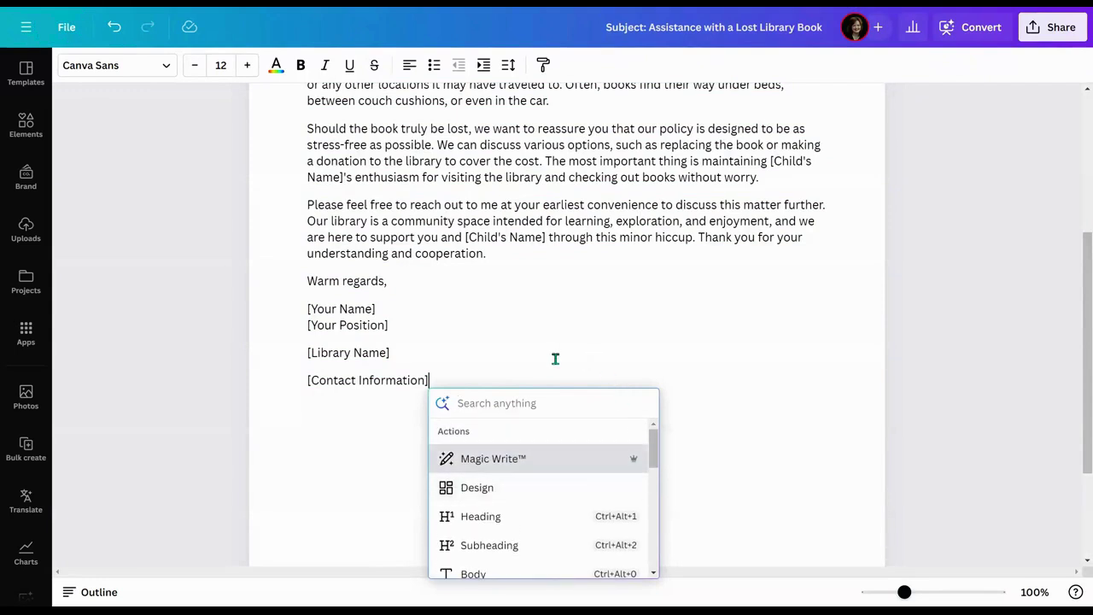
pyautogui.click(428, 379)
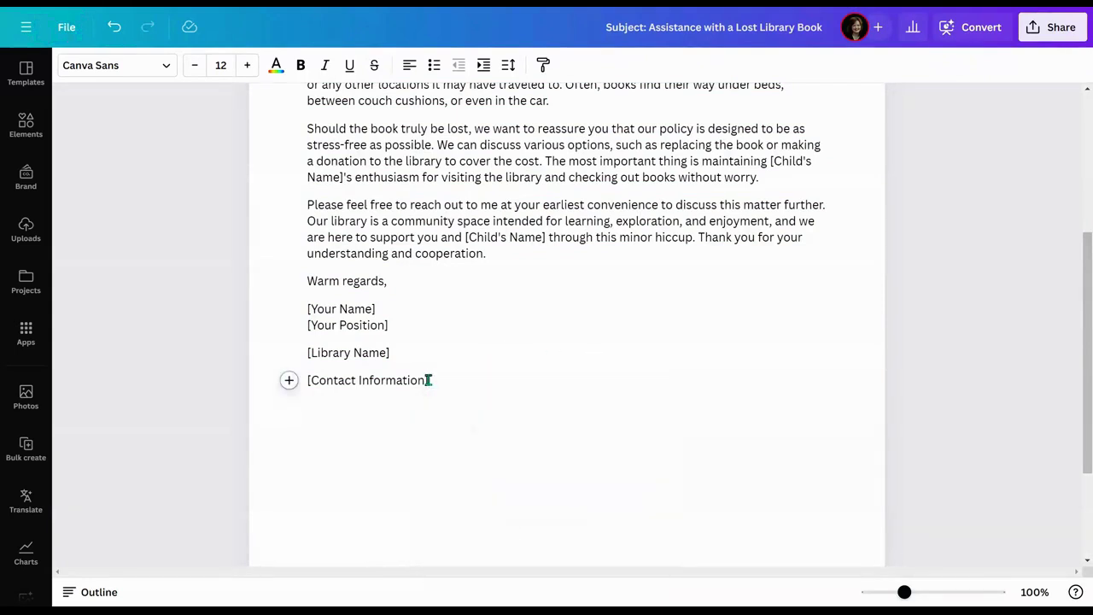
# Step: Translate the email from its greeting through the contact information into Chinese (Simplified) with the original tone, and undo the translation
pyautogui.moveTo(411, 383); pyautogui.dragTo(313, 193)
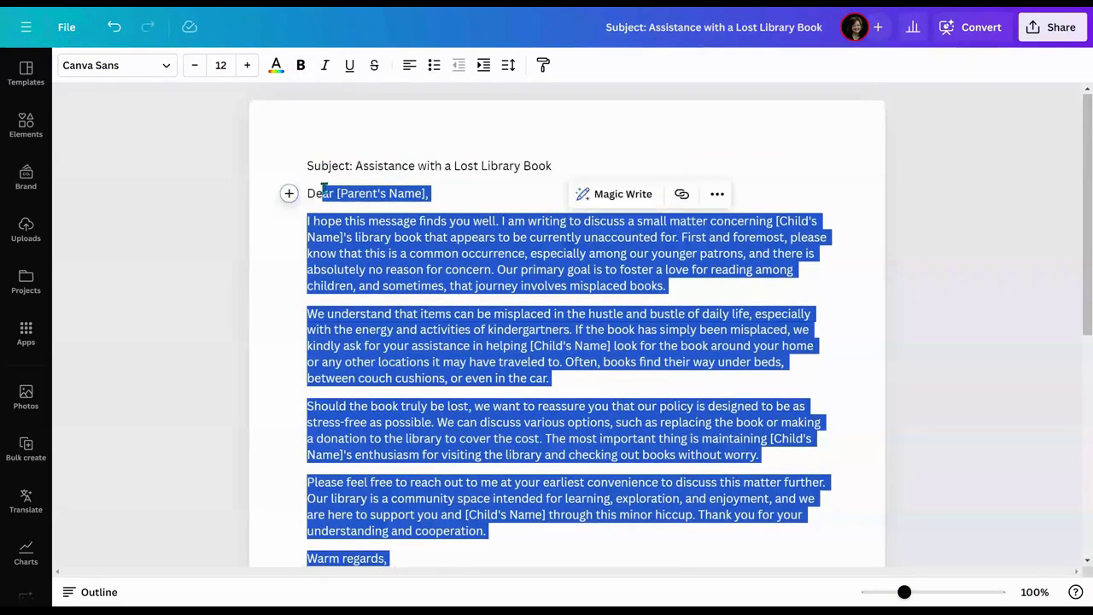
pyautogui.scroll(-1, 310, 154)
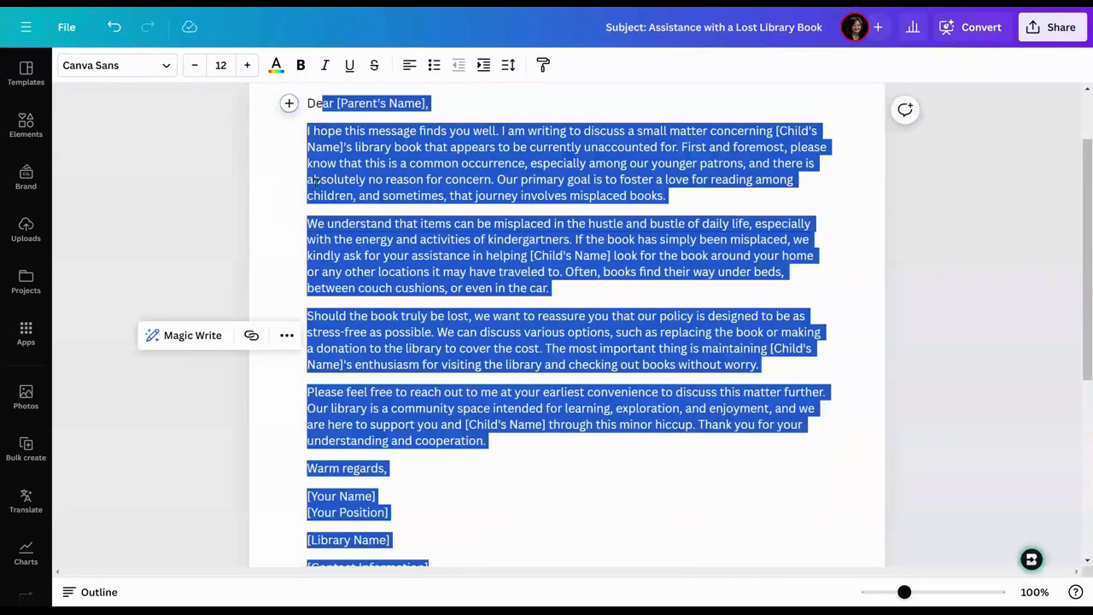
pyautogui.keyDown('shift'); pyautogui.click(306, 102); pyautogui.keyUp('shift')
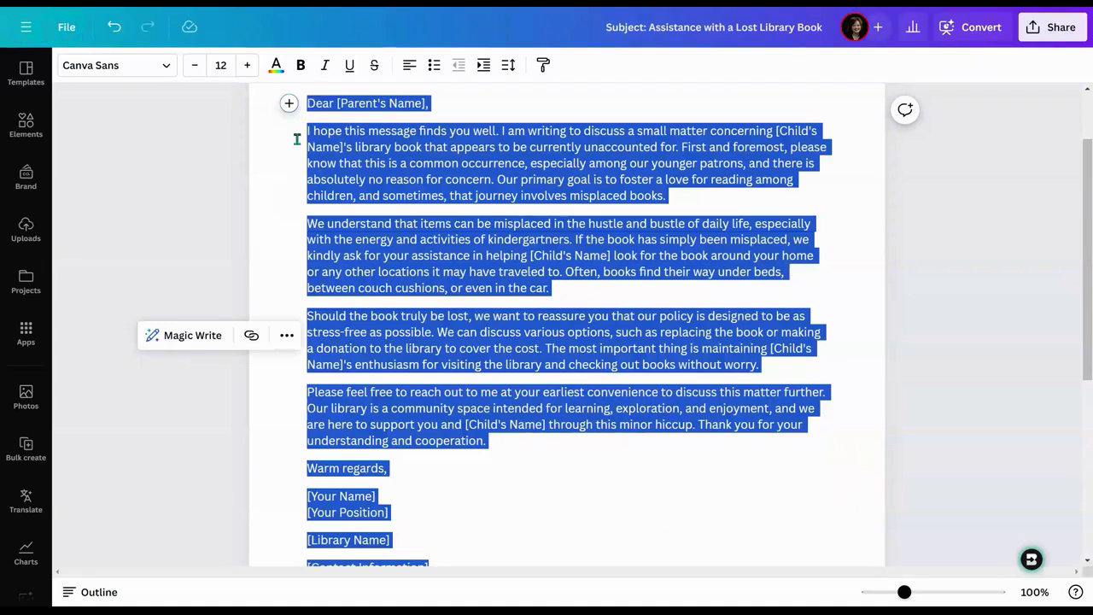
pyautogui.click(287, 336)
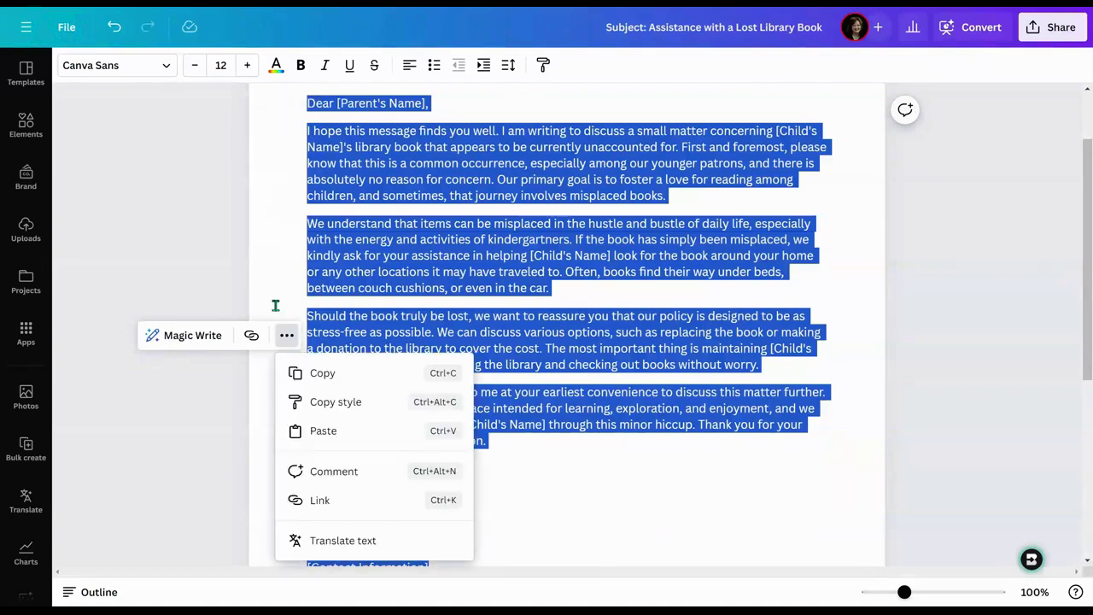
pyautogui.click(362, 549)
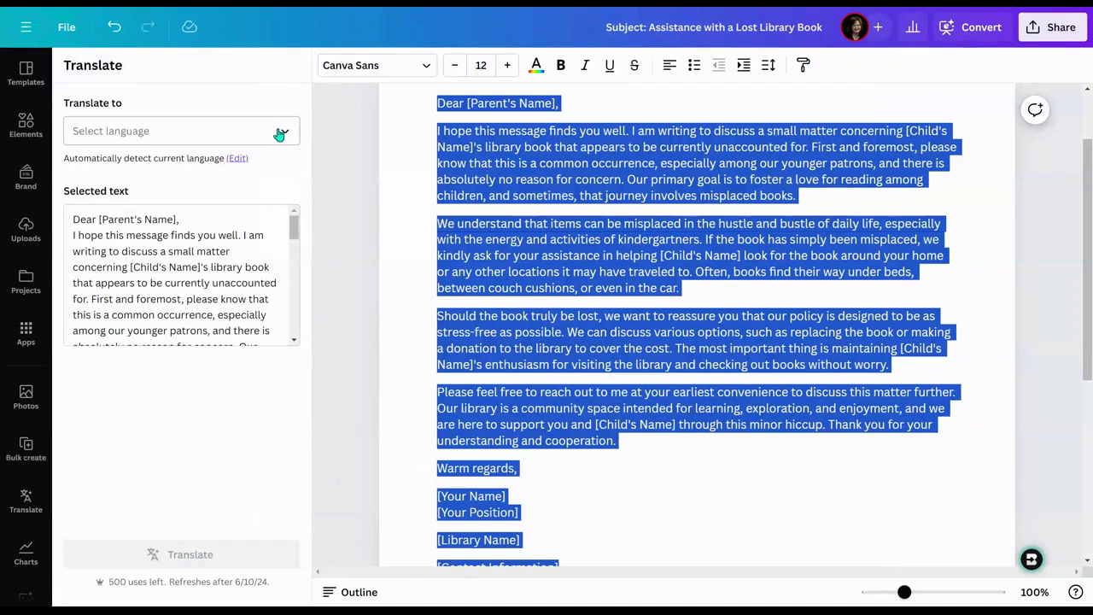
pyautogui.click(282, 134)
pyautogui.scroll(-6, 236, 279)
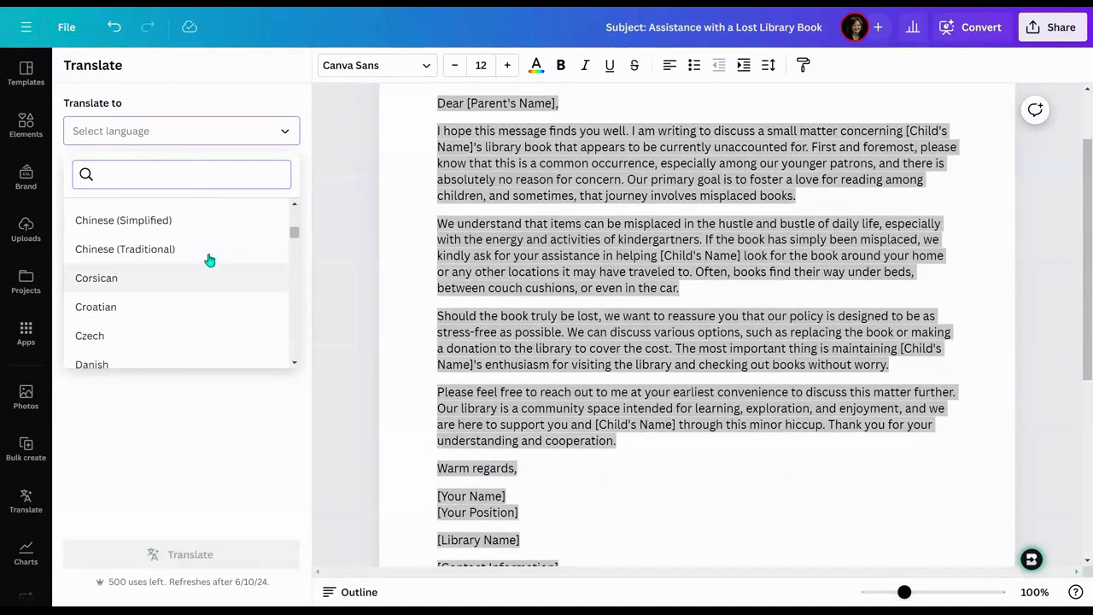
pyautogui.click(166, 224)
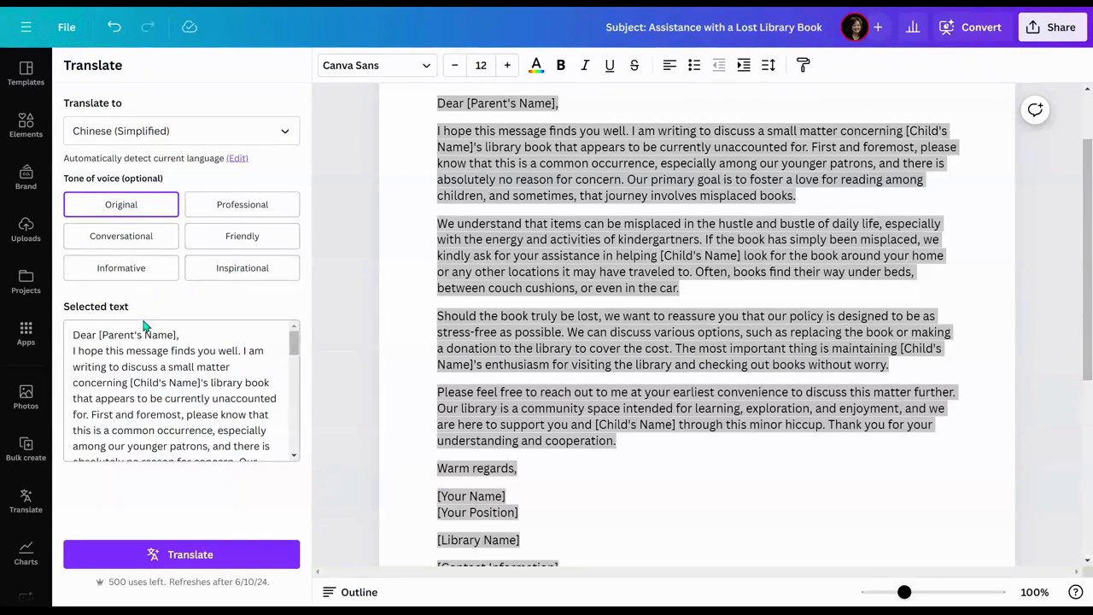
pyautogui.click(167, 556)
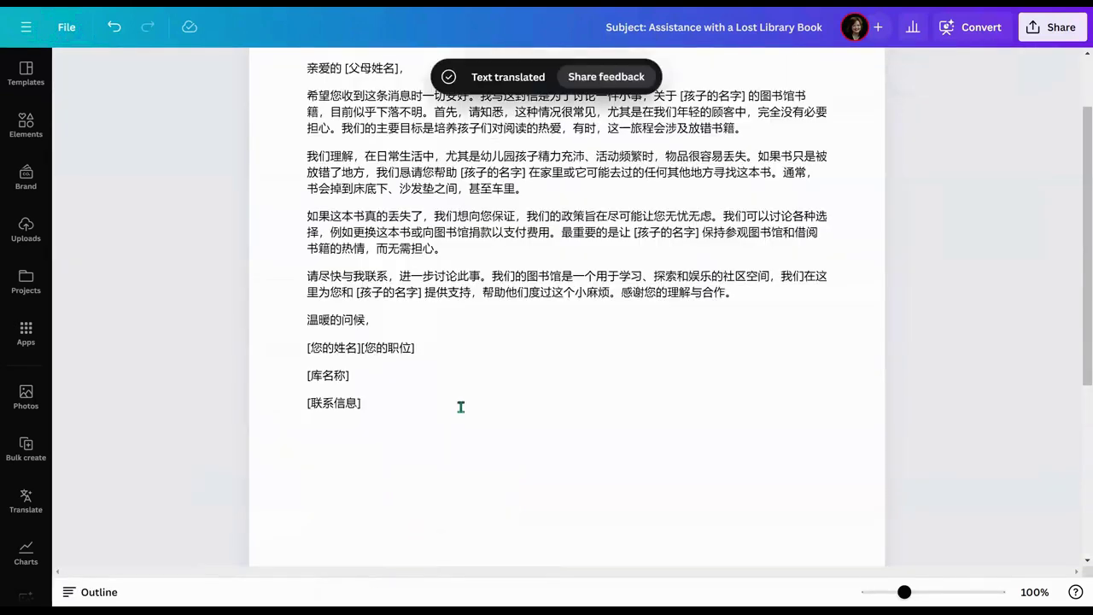
pyautogui.scroll(1, 475, 321)
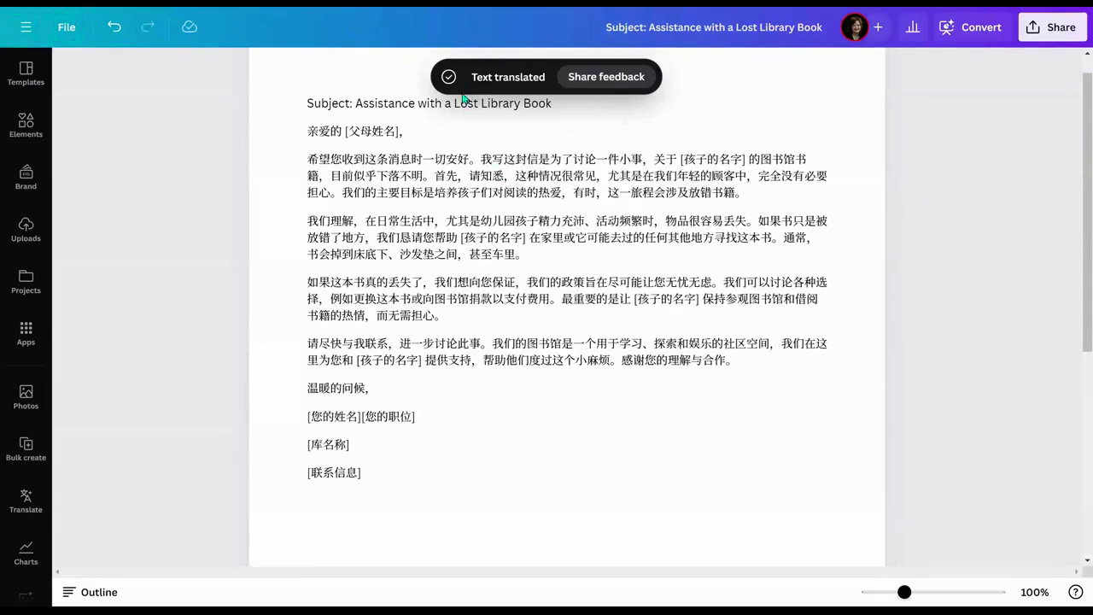
pyautogui.click(115, 28)
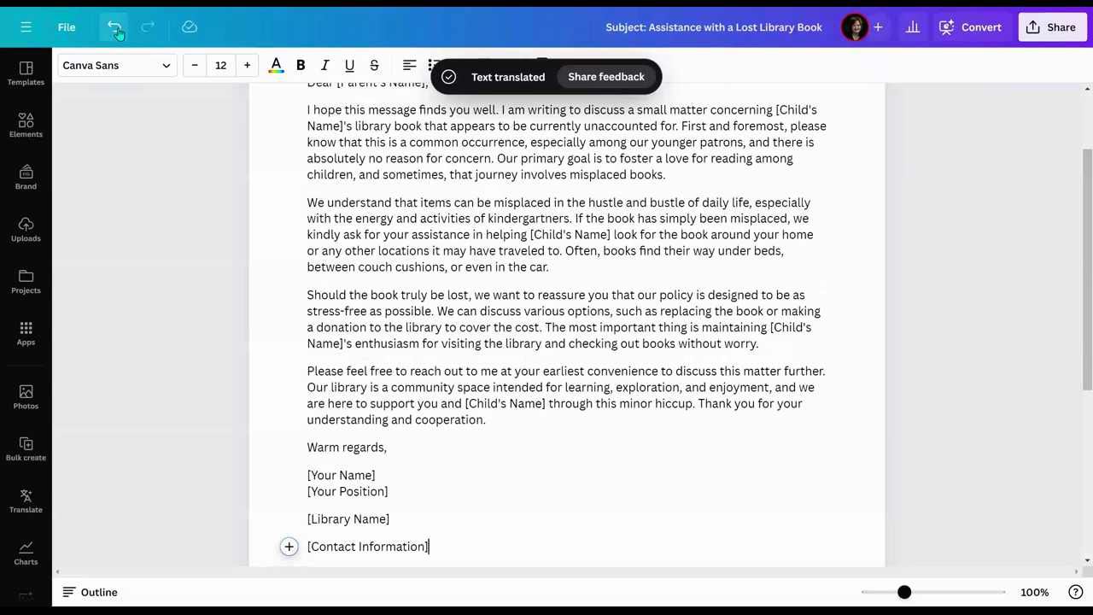
# Step: Rewrite the whole email, including its subject line, in a casual, playful tone with Magic Write's Change voice option
pyautogui.scroll(2, 312, 205)
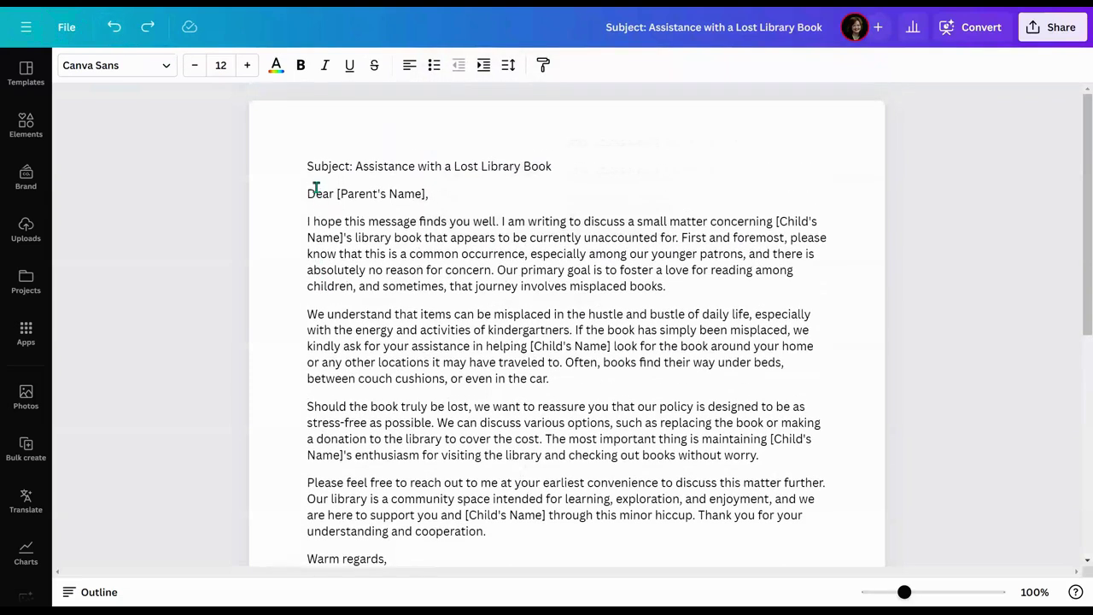
pyautogui.moveTo(304, 165); pyautogui.dragTo(451, 310)
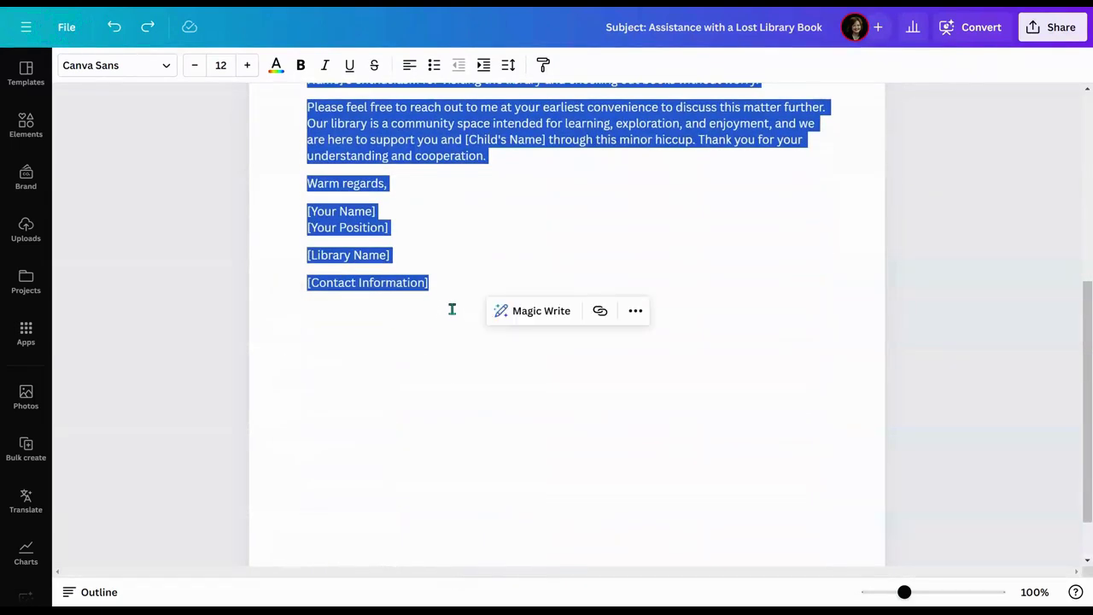
pyautogui.click(527, 315)
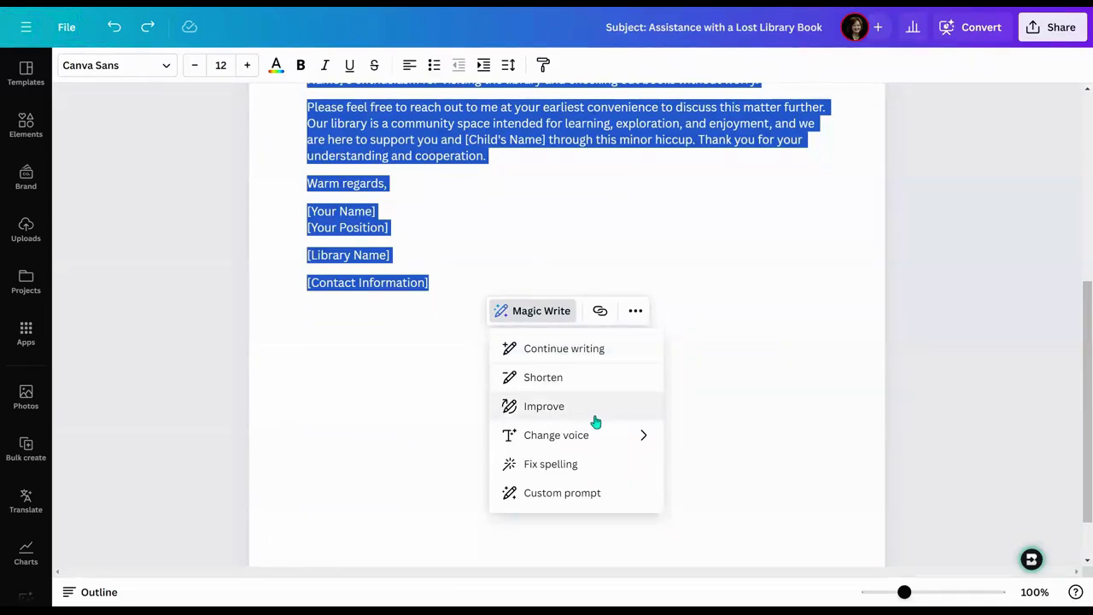
pyautogui.moveTo(642, 438)
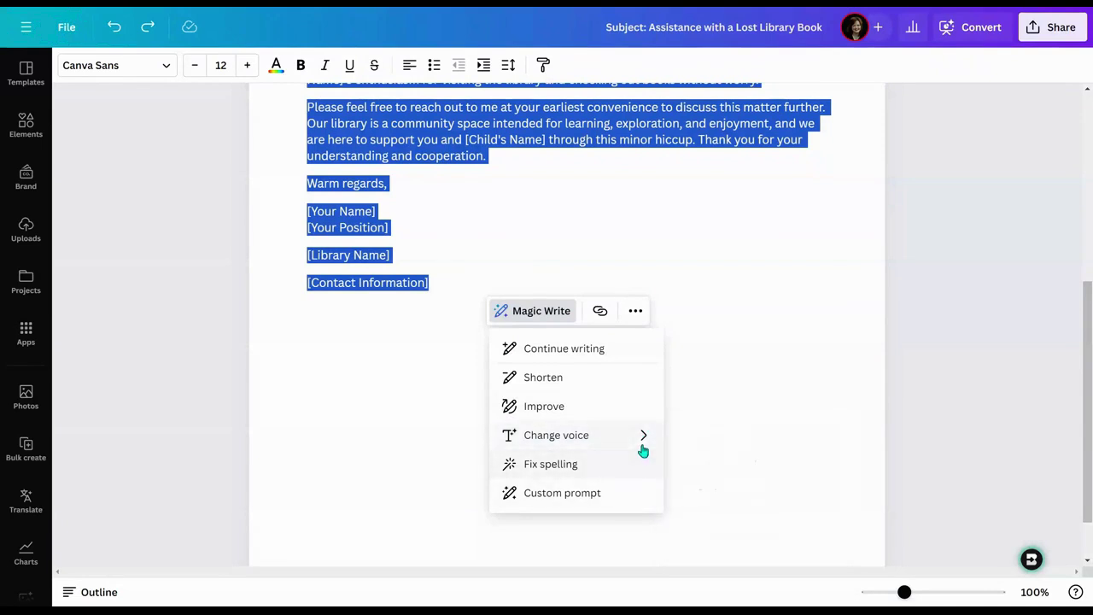
pyautogui.click(698, 436)
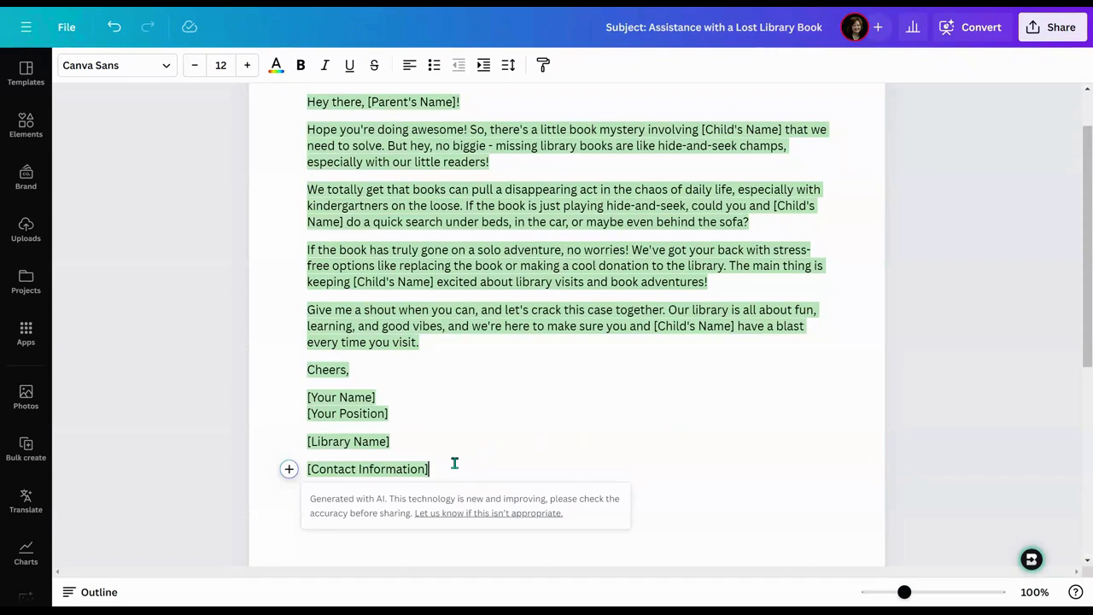
# Step: Use the custom Magic Write prompt "Turn this into a list" on the rewritten email and insert the bulleted version into the Doc
pyautogui.moveTo(455, 463); pyautogui.dragTo(298, 100)
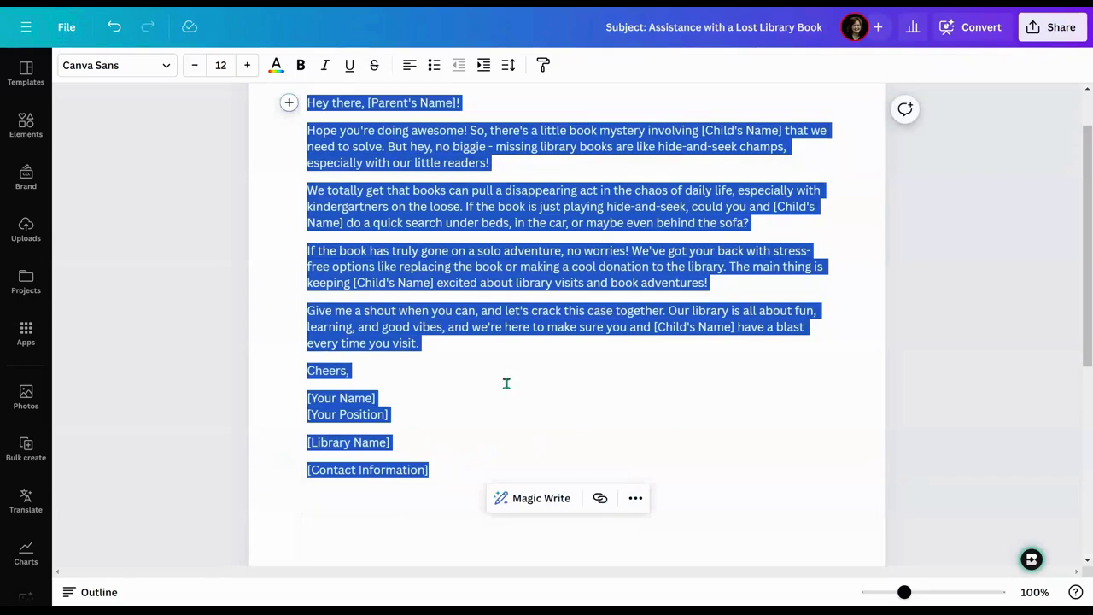
pyautogui.click(532, 508)
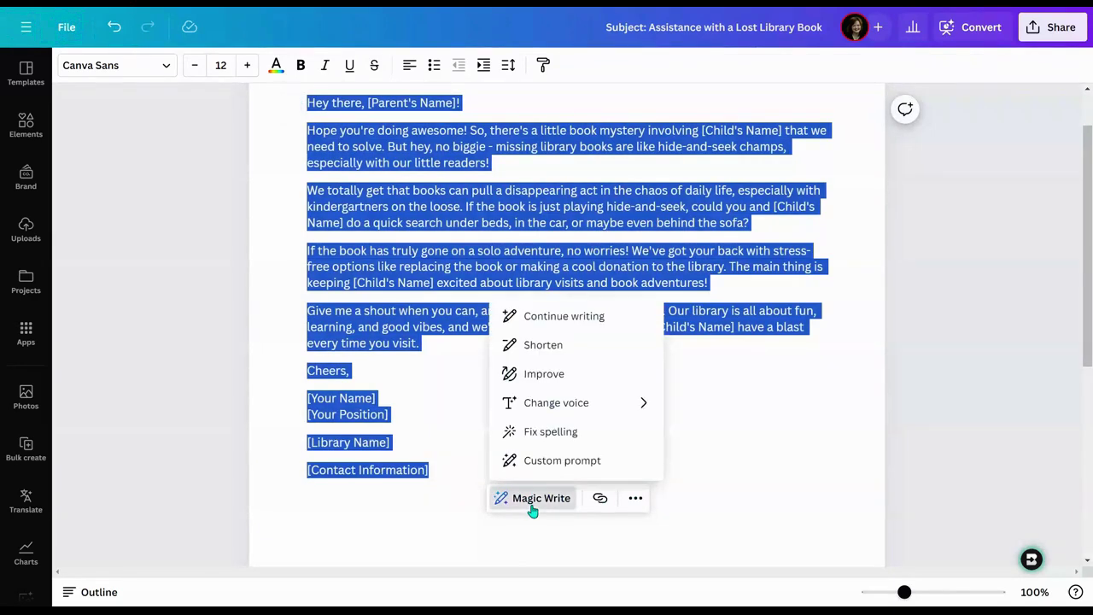
pyautogui.click(564, 462)
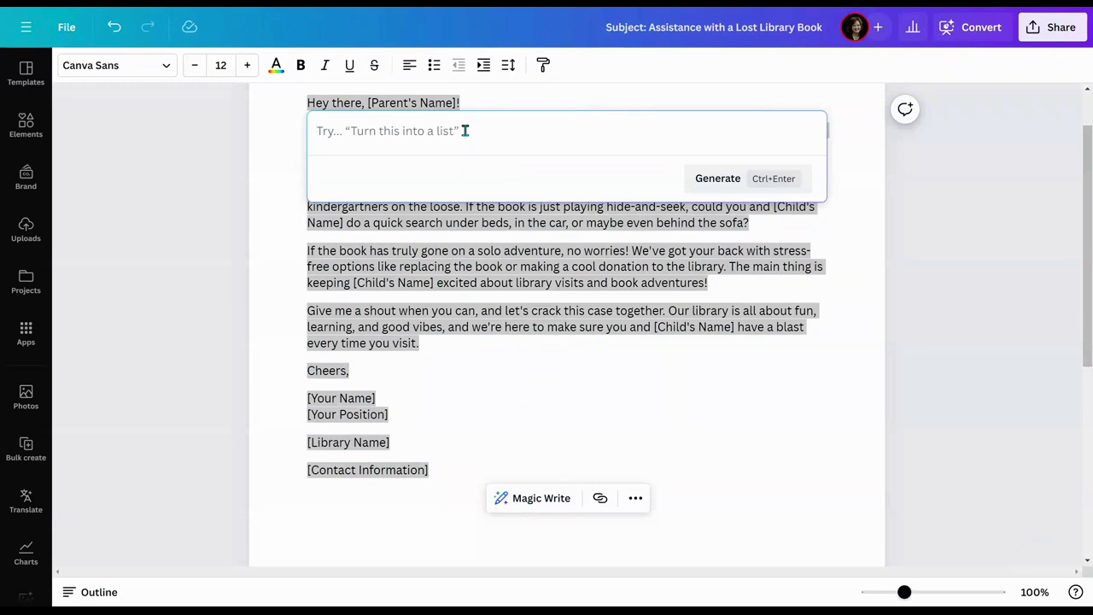
pyautogui.write('Turn this into a list')
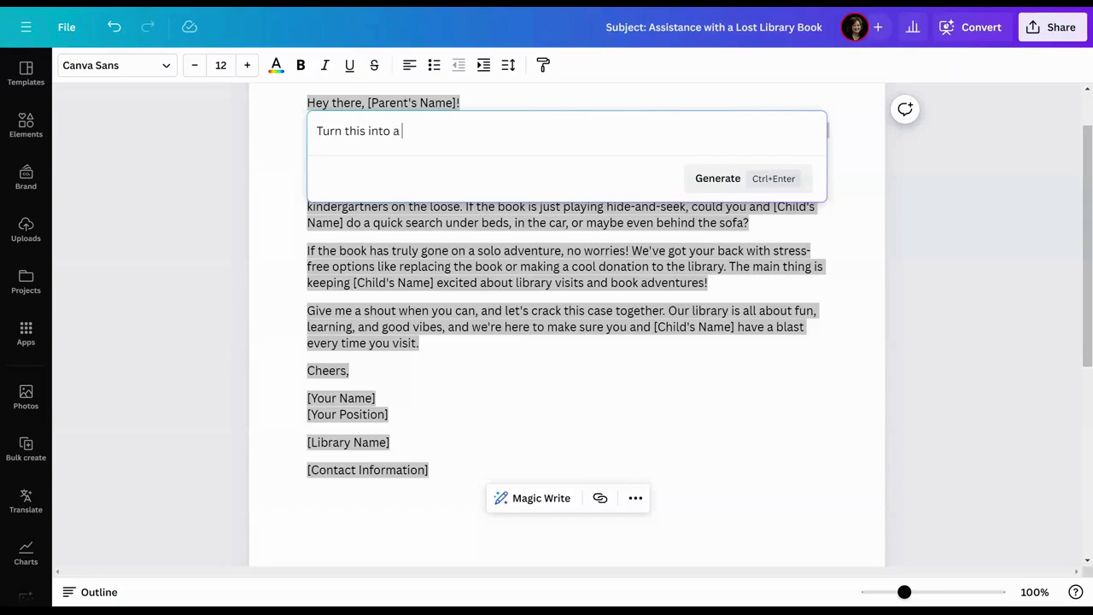
pyautogui.click(716, 178)
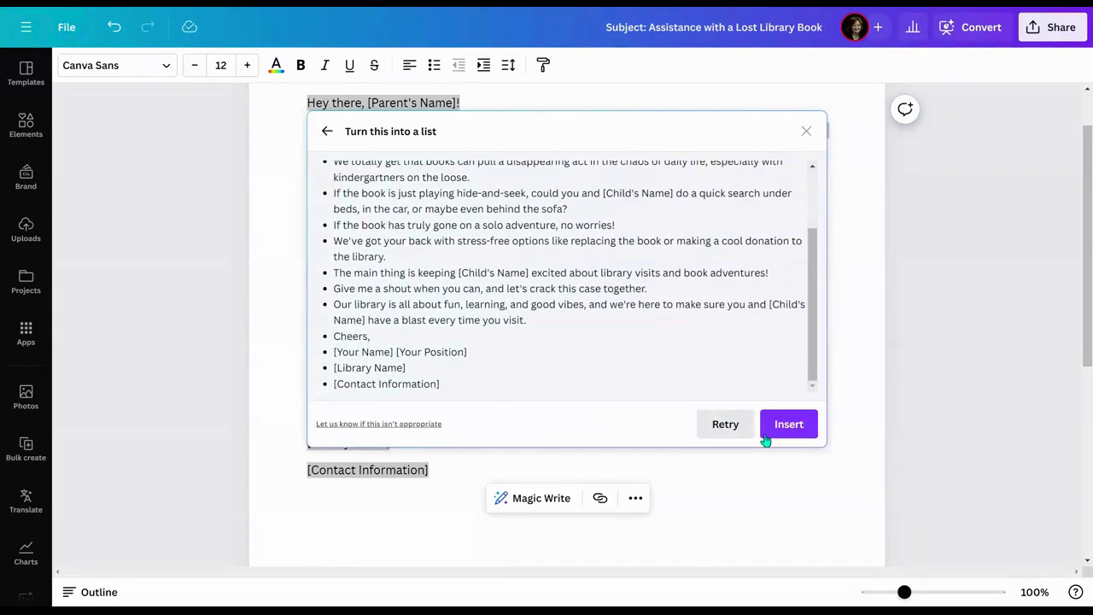
pyautogui.click(786, 425)
pyautogui.scroll(-2, 784, 431)
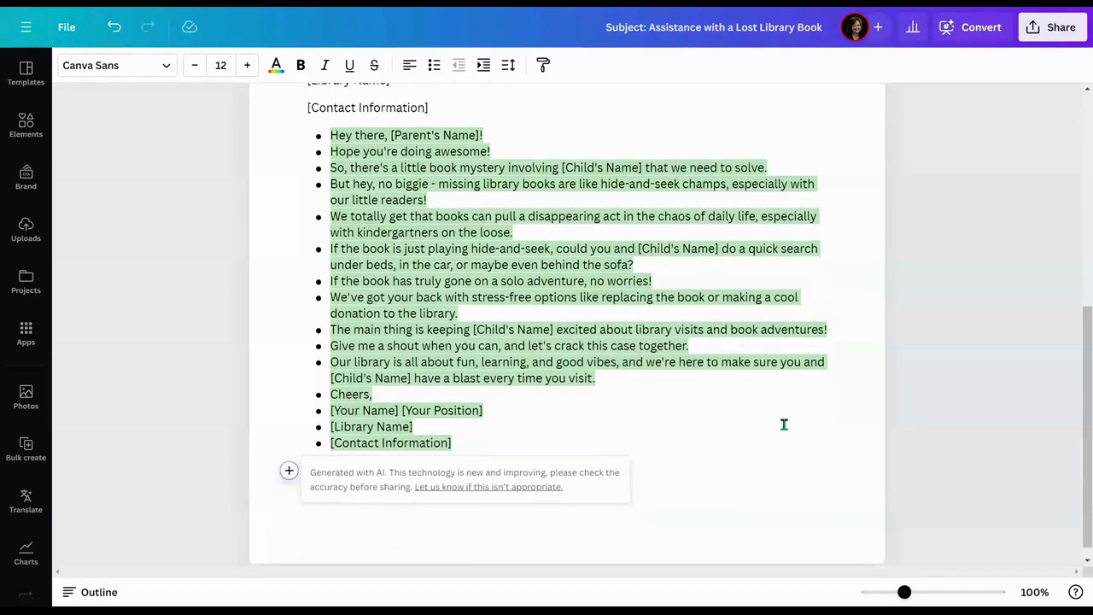
pyautogui.scroll(3, 784, 424)
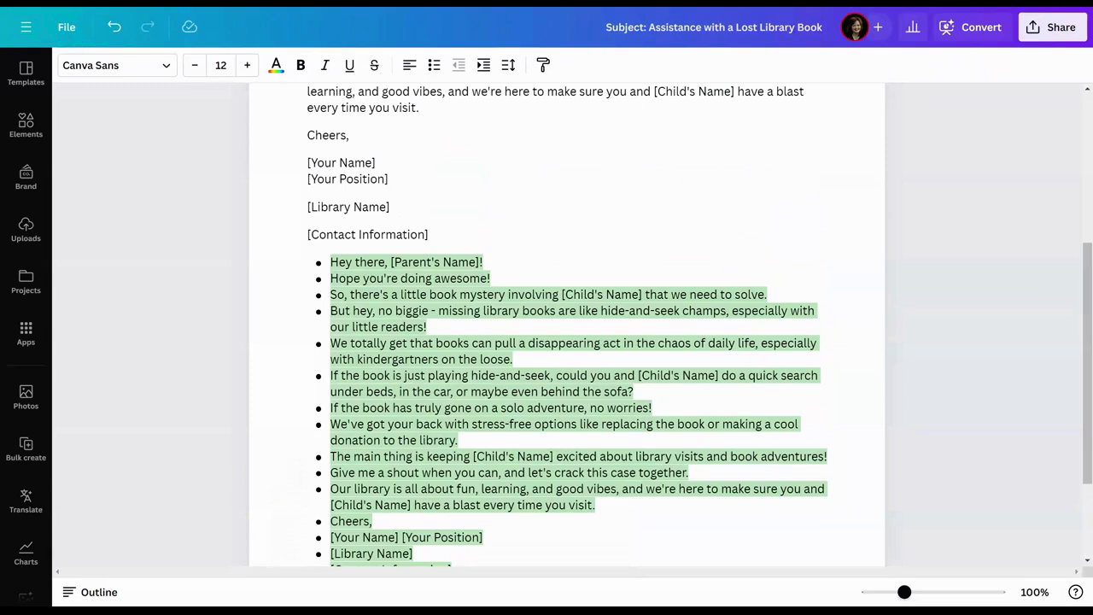
# Step: Start converting the Doc into a presentation with Docs to Decks and look through the slides in the yellow-on-purple brand design with the starburst
pyautogui.scroll(7, 566, 324)
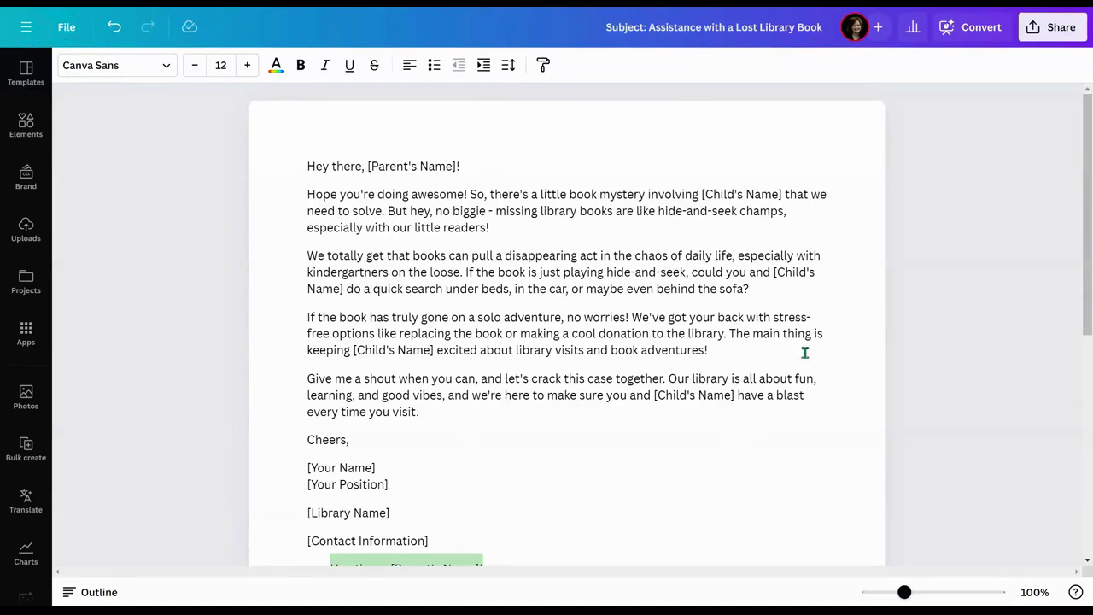
pyautogui.click(970, 34)
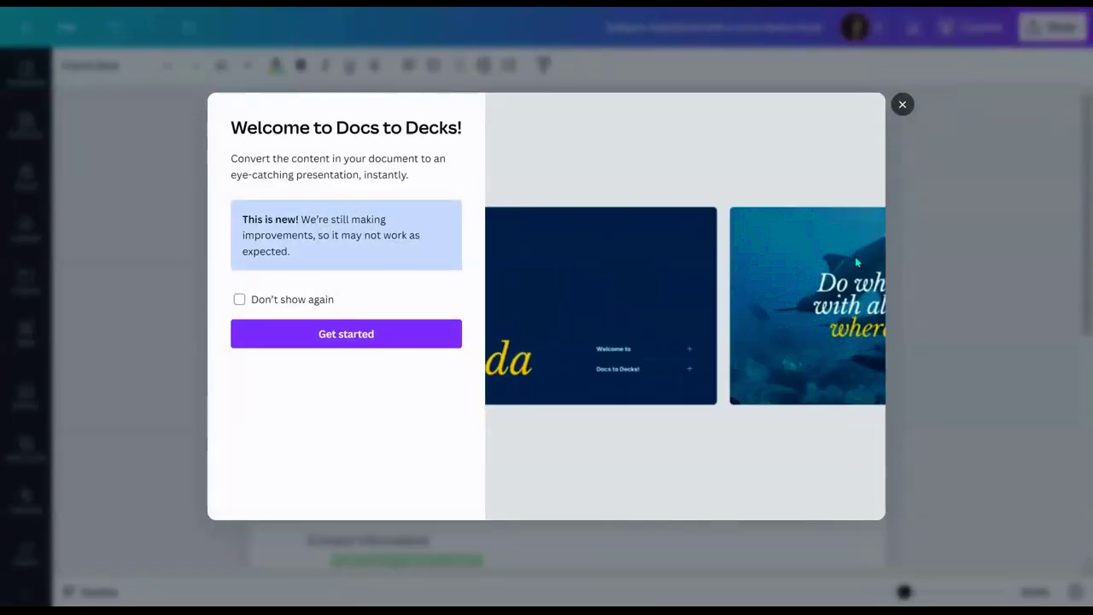
pyautogui.click(383, 341)
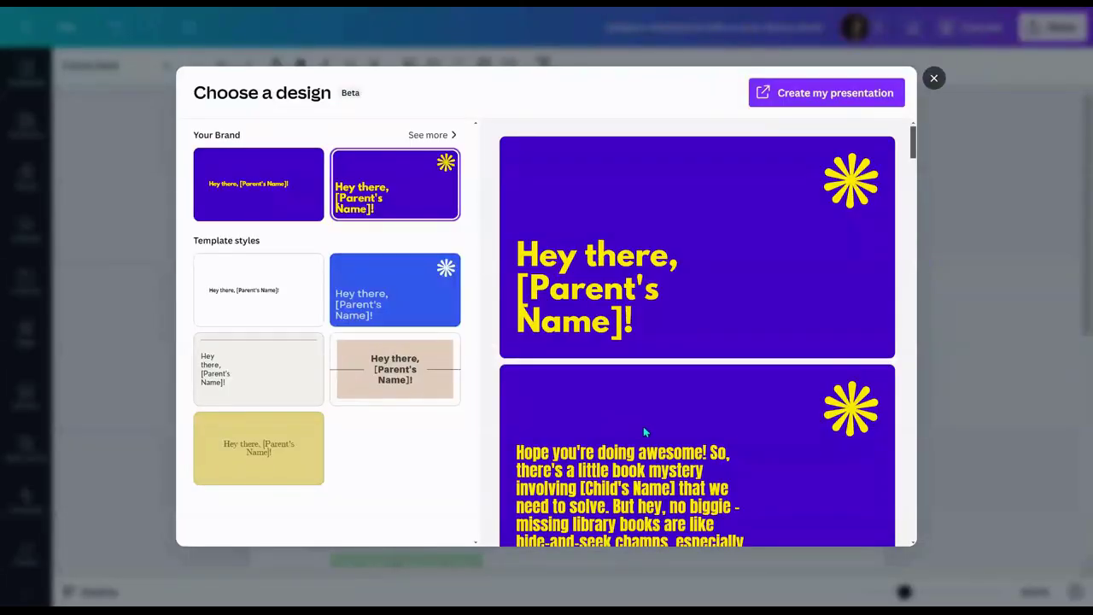
pyautogui.scroll(-5, 645, 432)
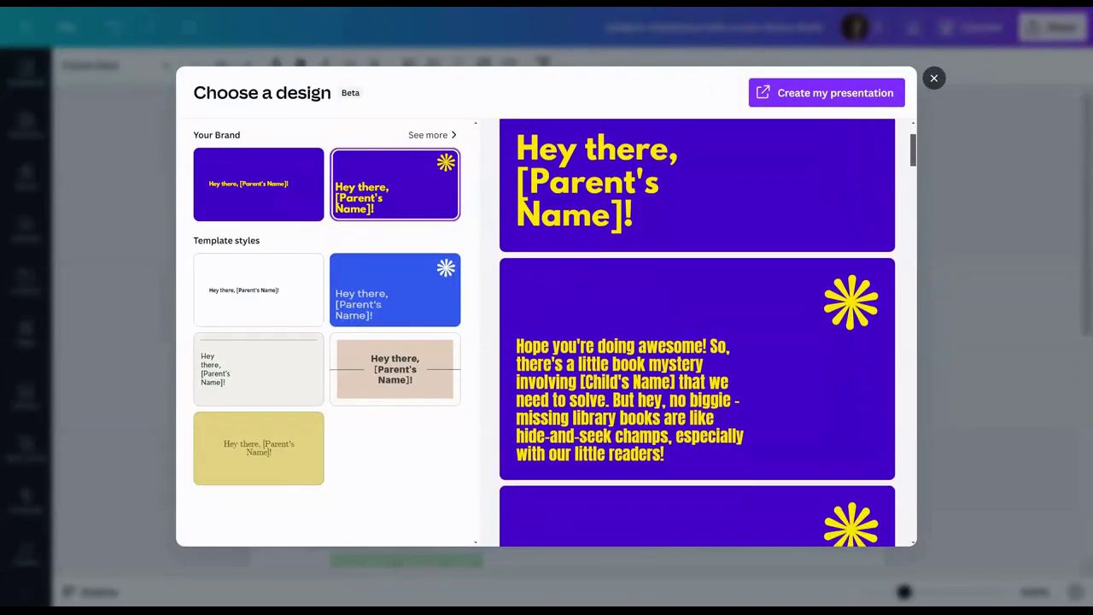
pyautogui.scroll(-5, 697, 333)
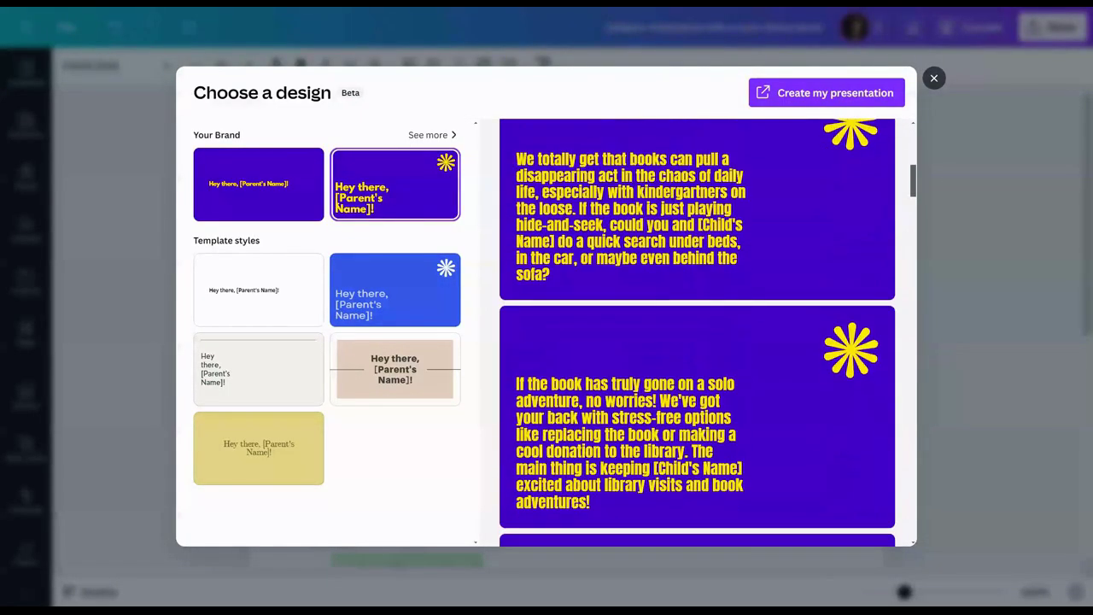
pyautogui.scroll(-4, 697, 333)
pyautogui.scroll(-5, 696, 333)
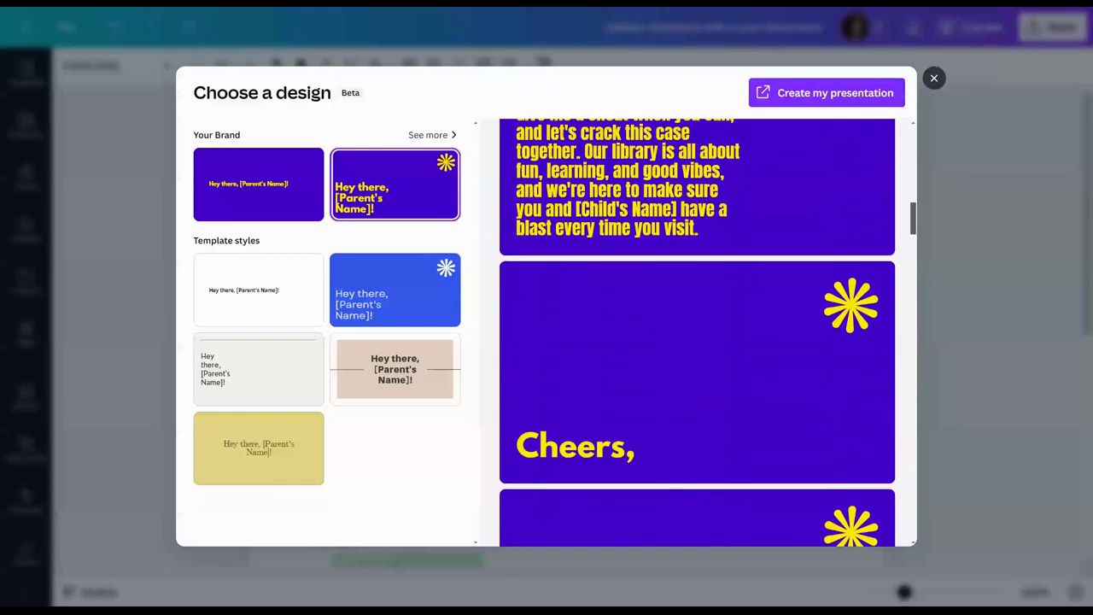
pyautogui.scroll(-8, 598, 442)
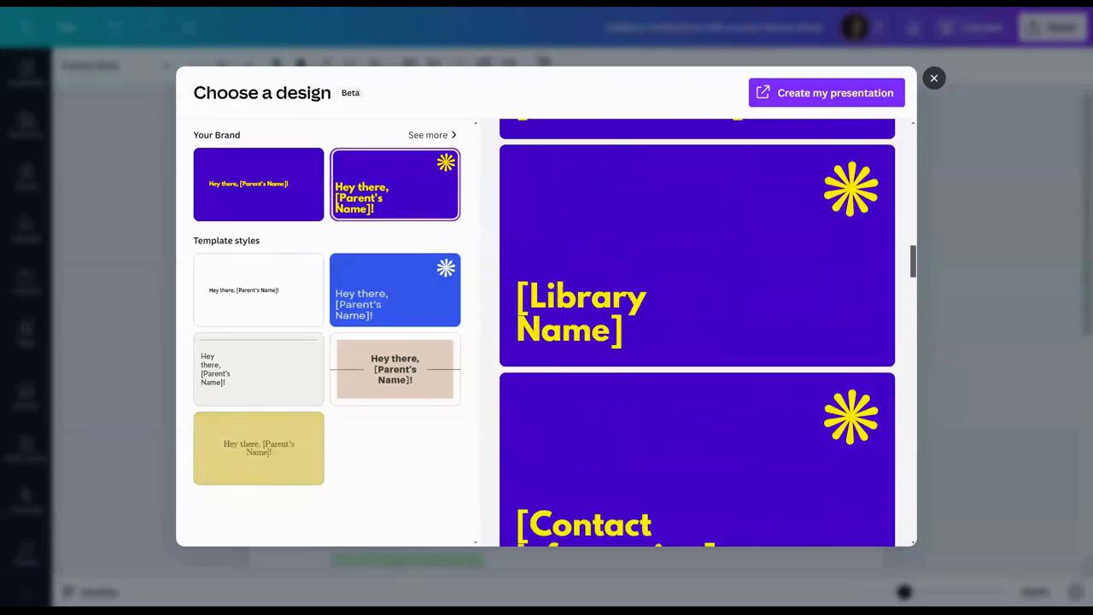
# Step: Switch the presentation design to the beige template style with centred text and look through its slides
pyautogui.click(394, 377)
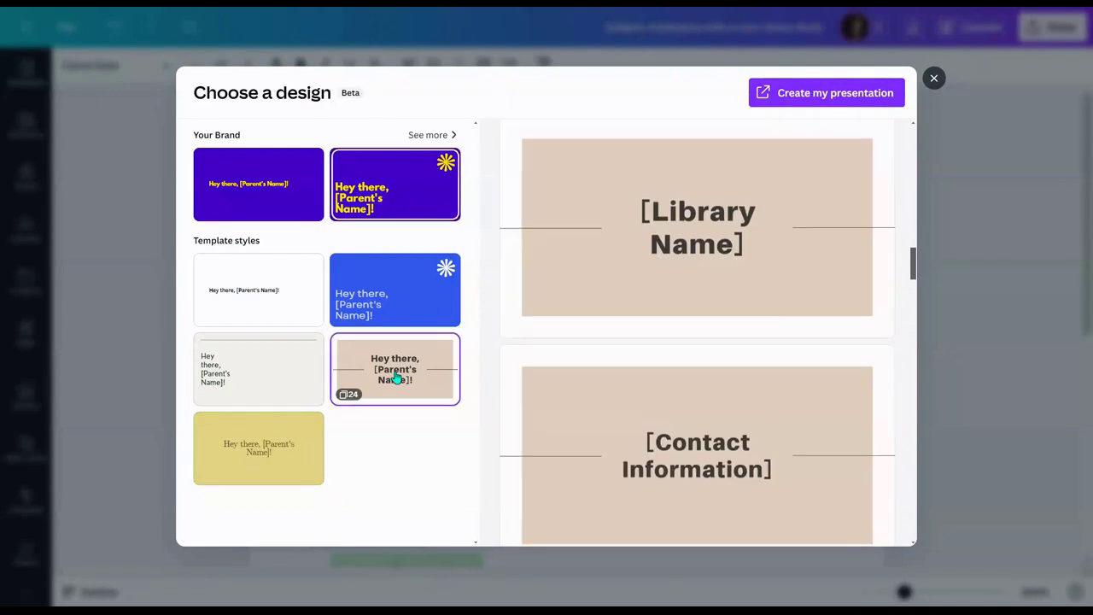
pyautogui.scroll(-4, 799, 464)
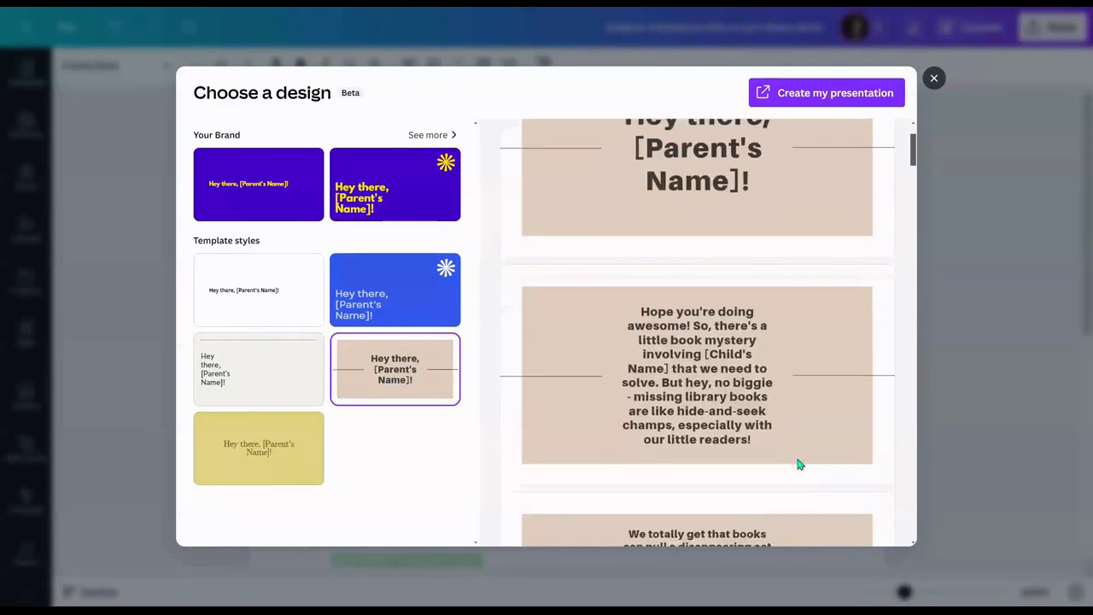
pyautogui.scroll(-5, 800, 463)
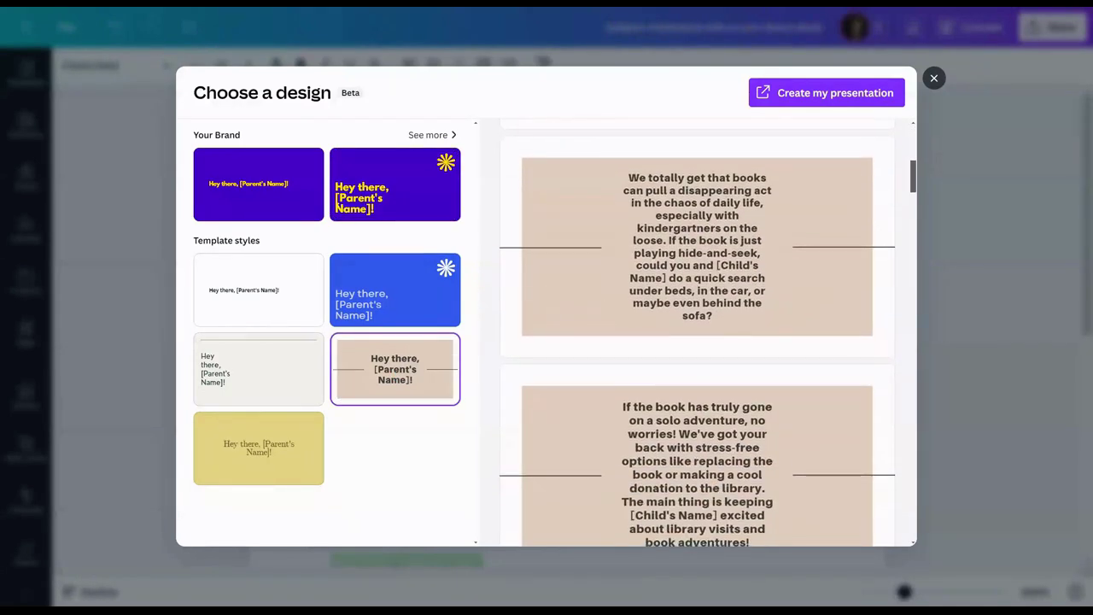
pyautogui.scroll(-1, 708, 332)
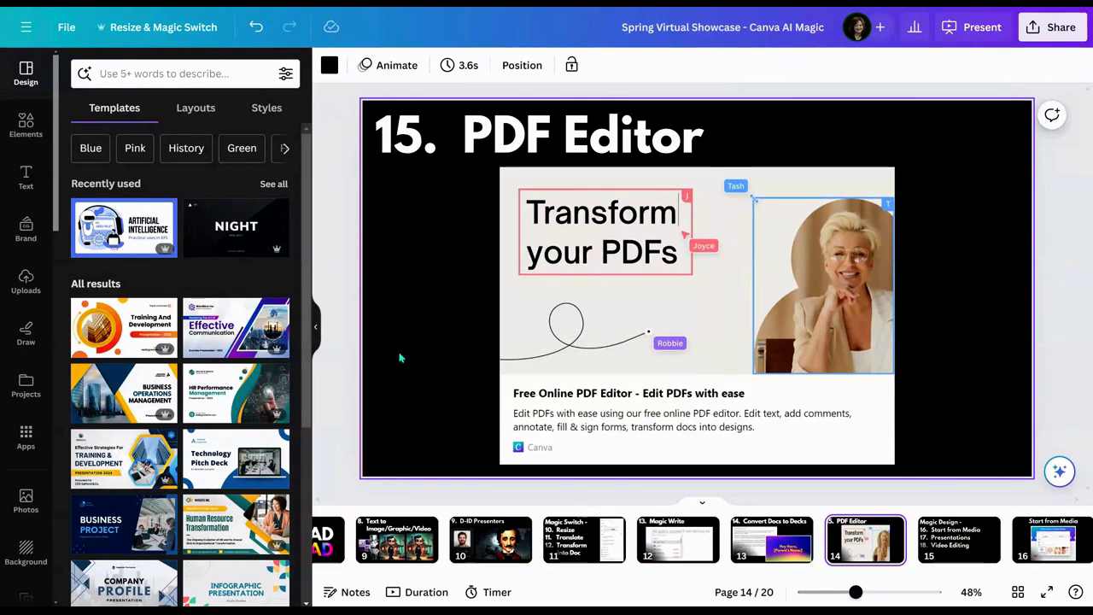
# Step: Open the PDF editor web page linked from the image on the "15. PDF Editor" slide
pyautogui.click(693, 282)
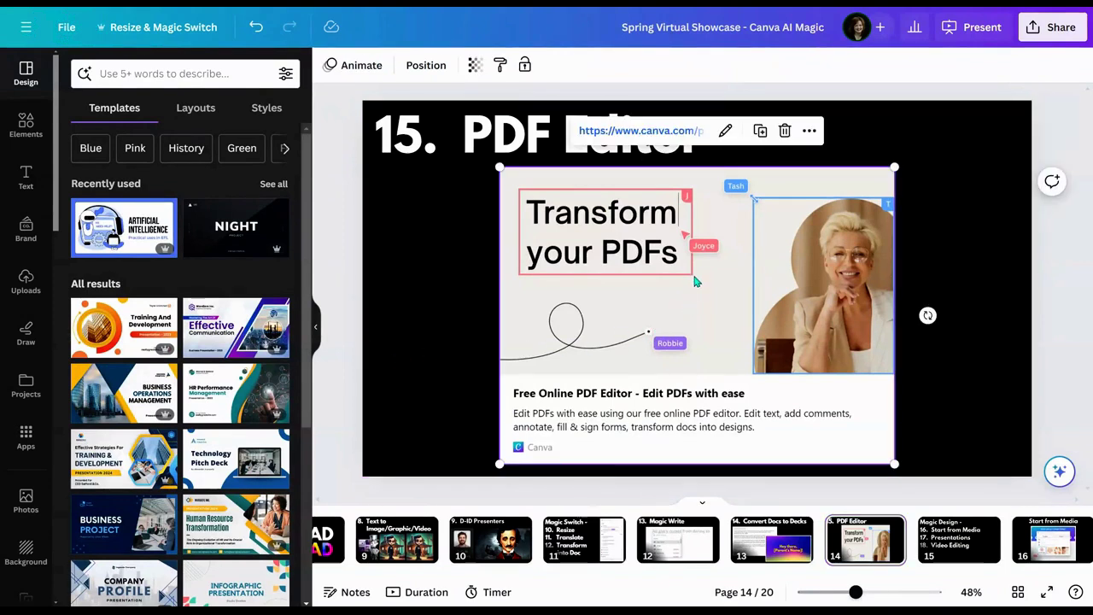
pyautogui.click(682, 141)
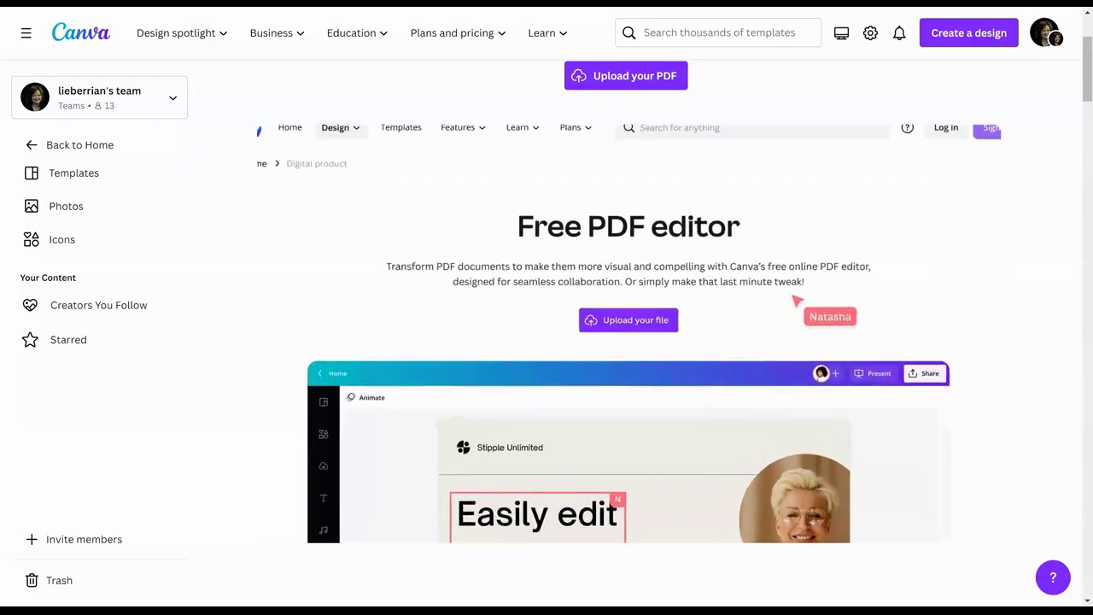
pyautogui.click(690, 323)
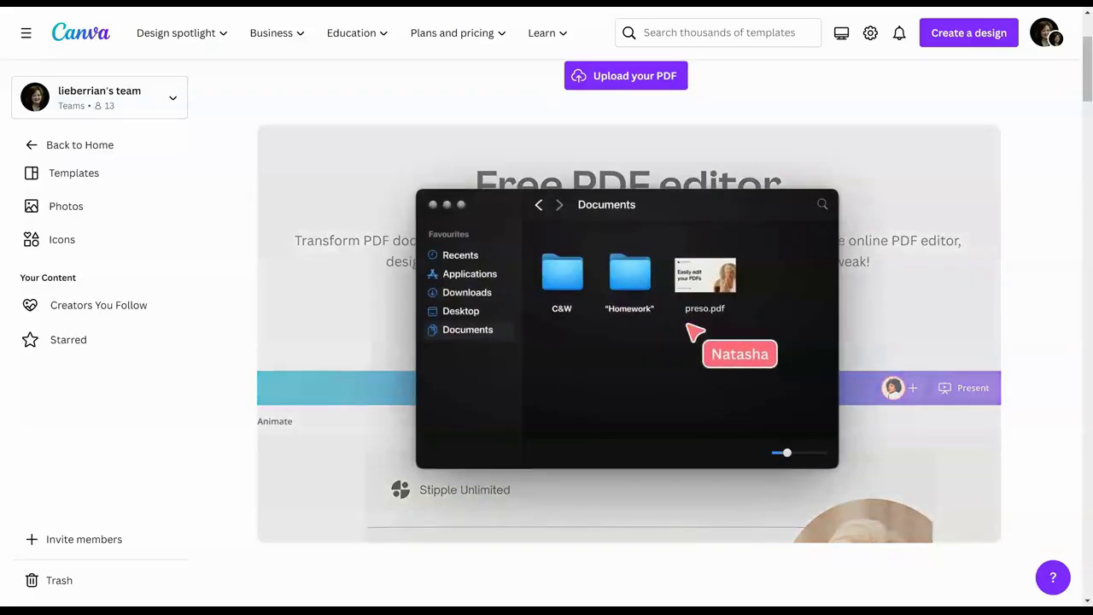
pyautogui.click(721, 297)
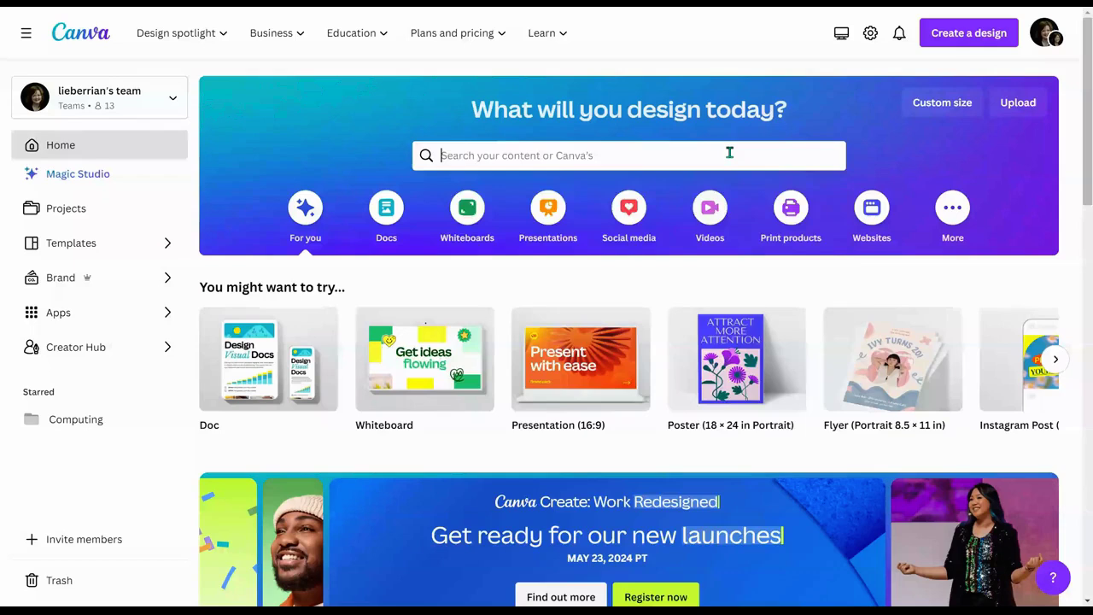
# Step: Start from media with the uploaded Canva AI Magic showcase flyer and browse the Magic Design templates generated for it
pyautogui.click(727, 152)
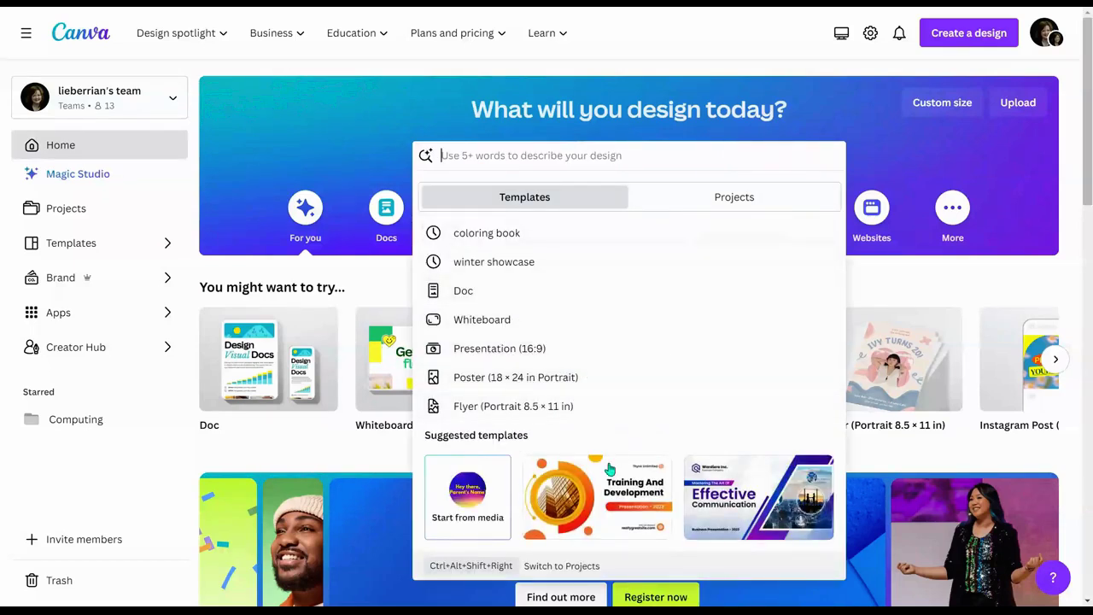
pyautogui.click(467, 528)
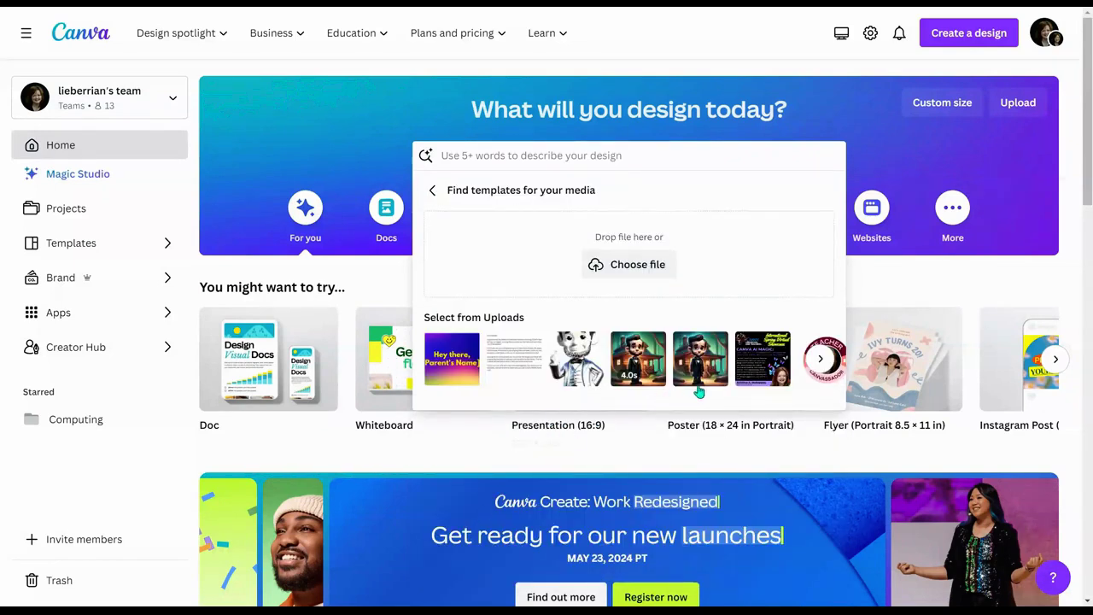
pyautogui.click(754, 372)
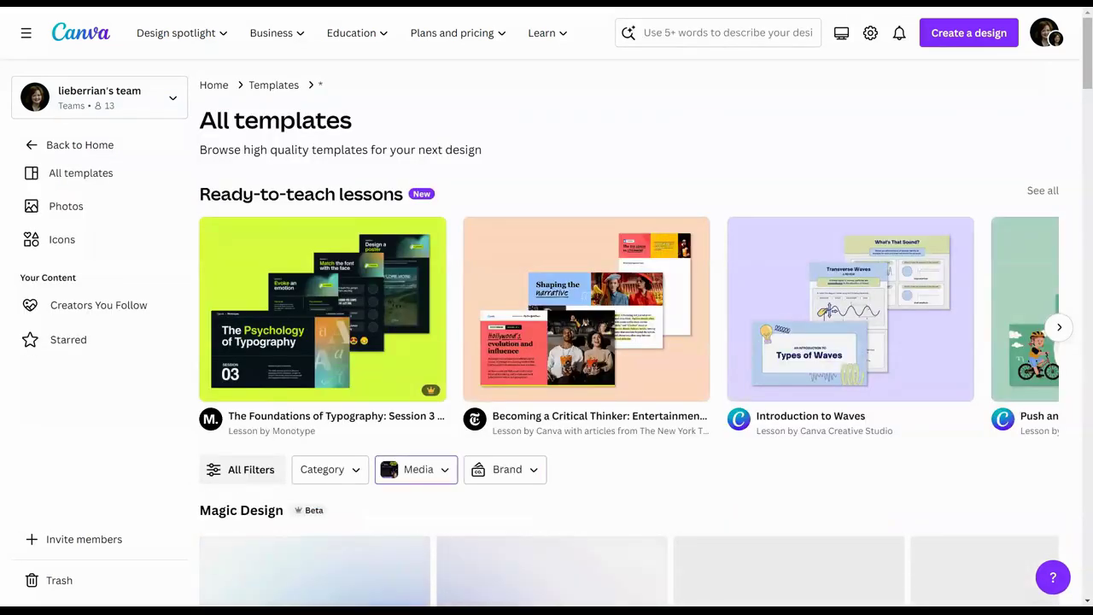
pyautogui.scroll(-3, 820, 427)
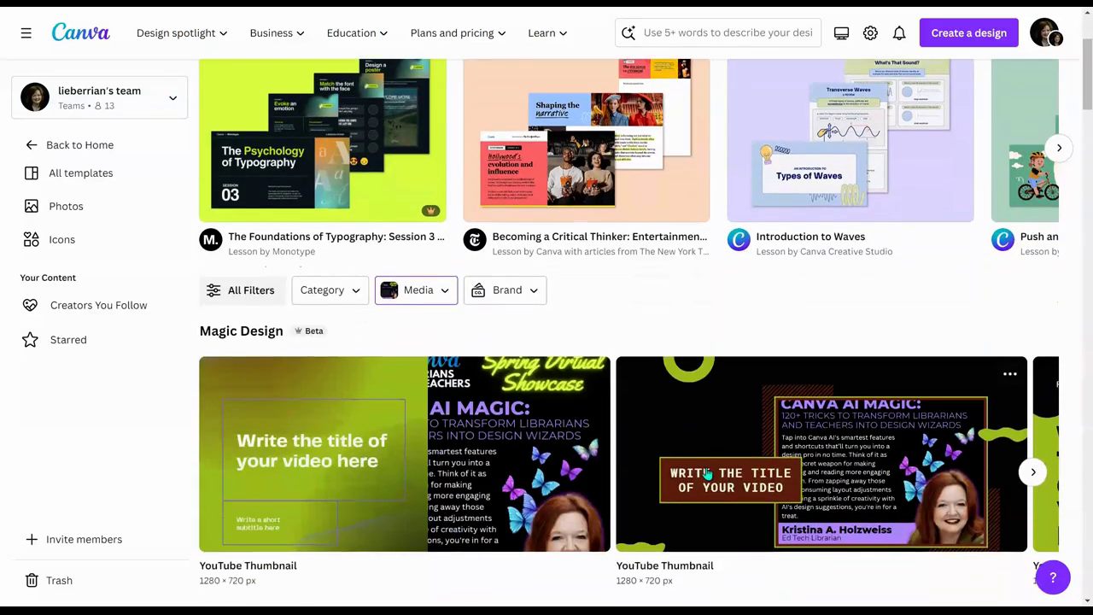
pyautogui.click(1034, 461)
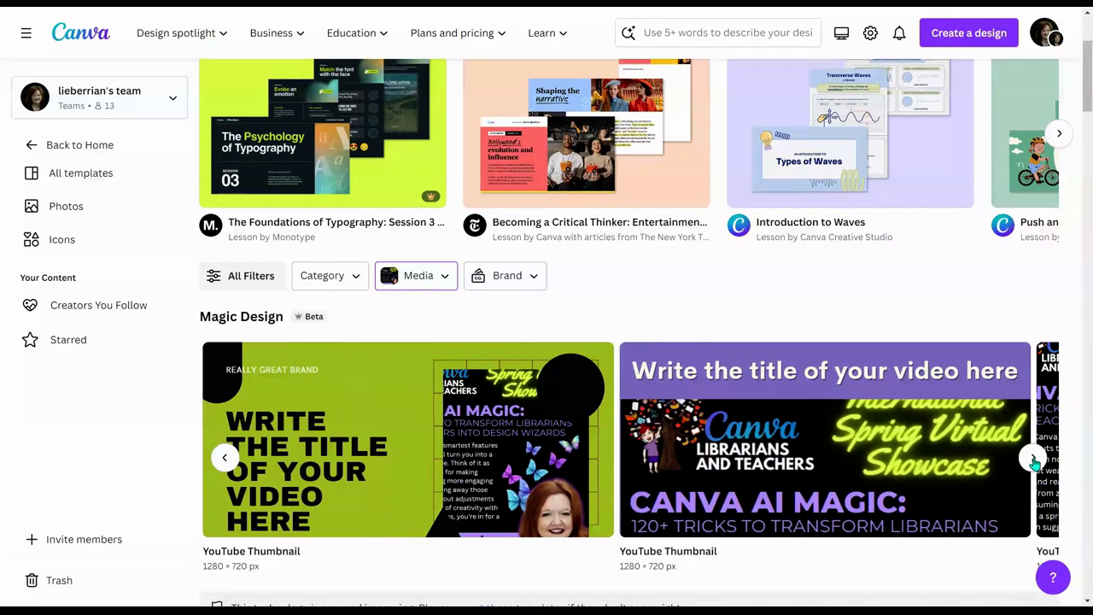
pyautogui.click(1034, 461)
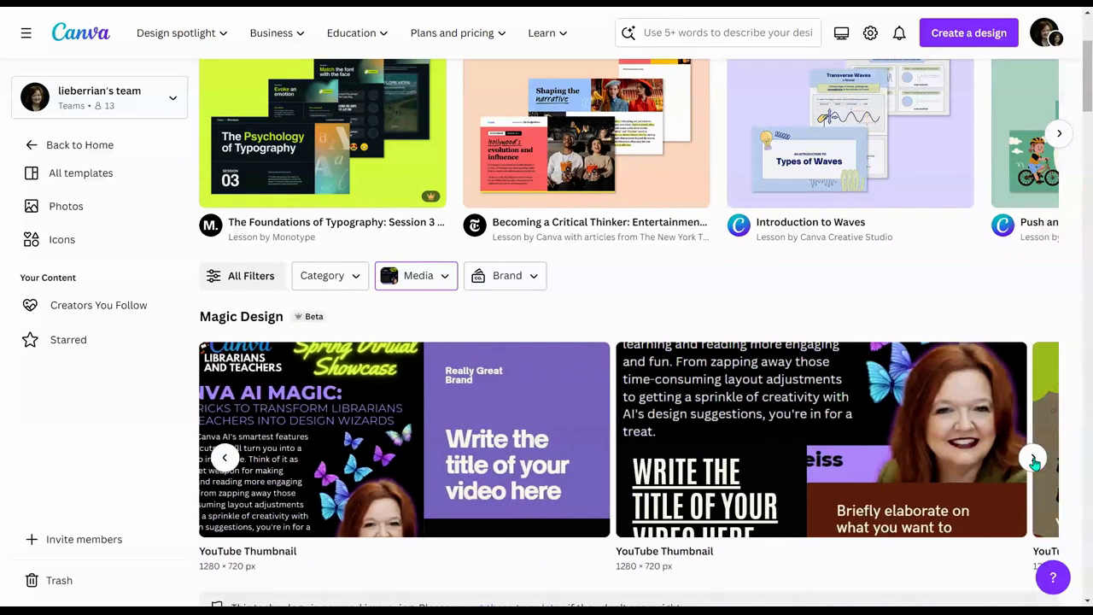
pyautogui.click(1033, 458)
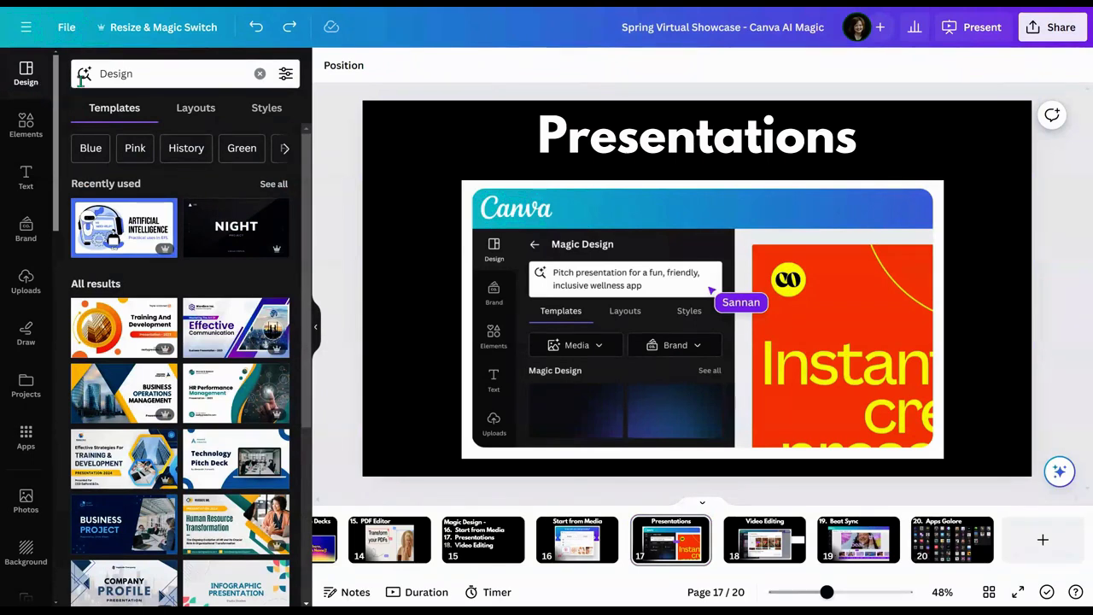
# Step: Submit the Magic Design prompt "Design a presentation about using Canva in the library" in the template search
pyautogui.click(104, 74)
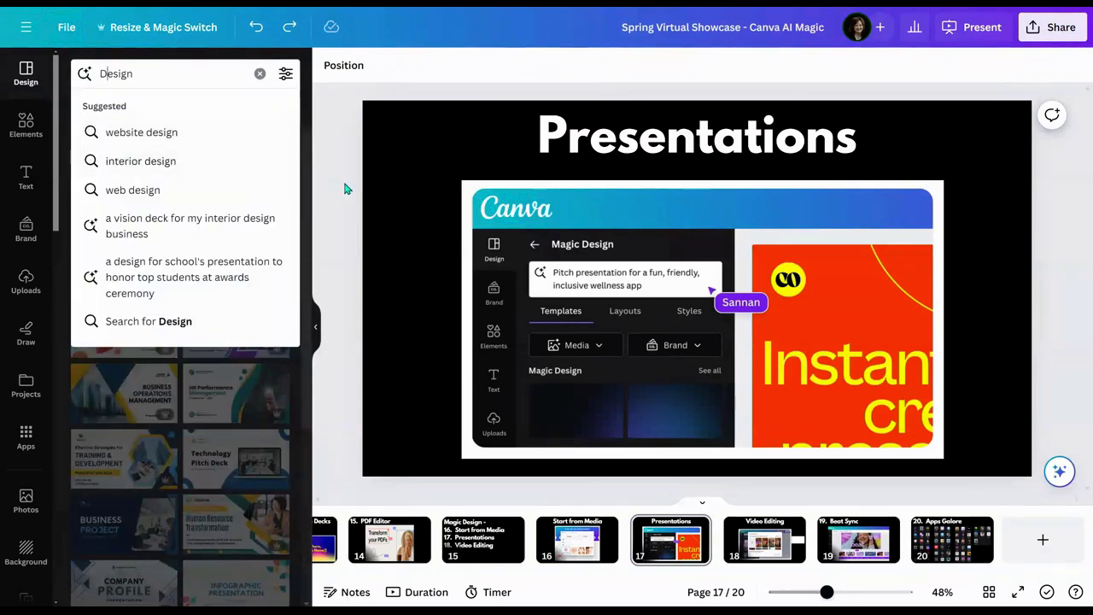
pyautogui.click(174, 74)
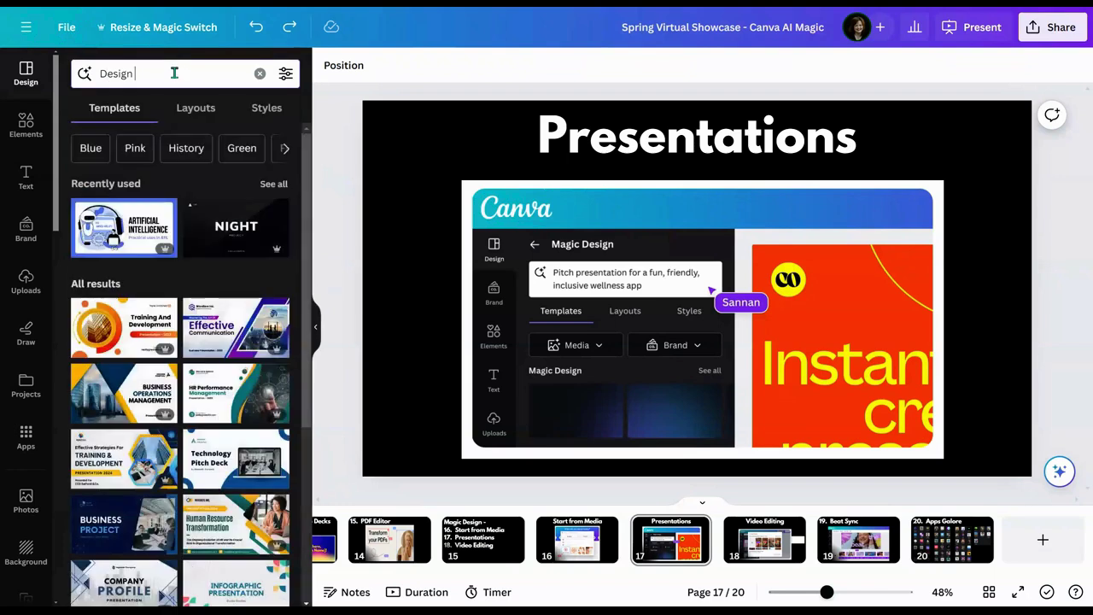
pyautogui.write('a p')
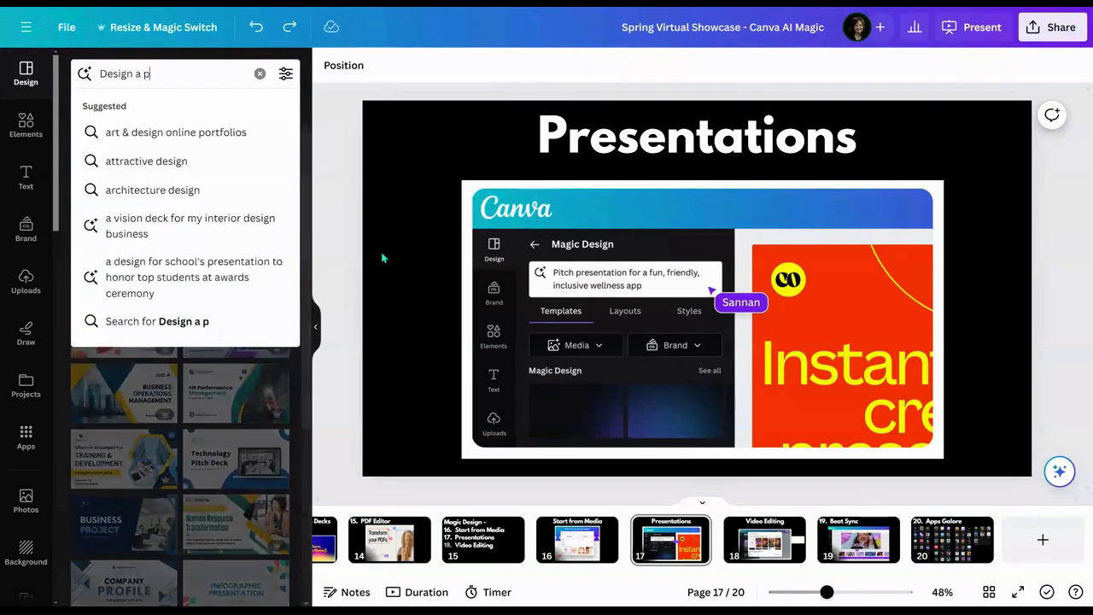
pyautogui.write('resentation a')
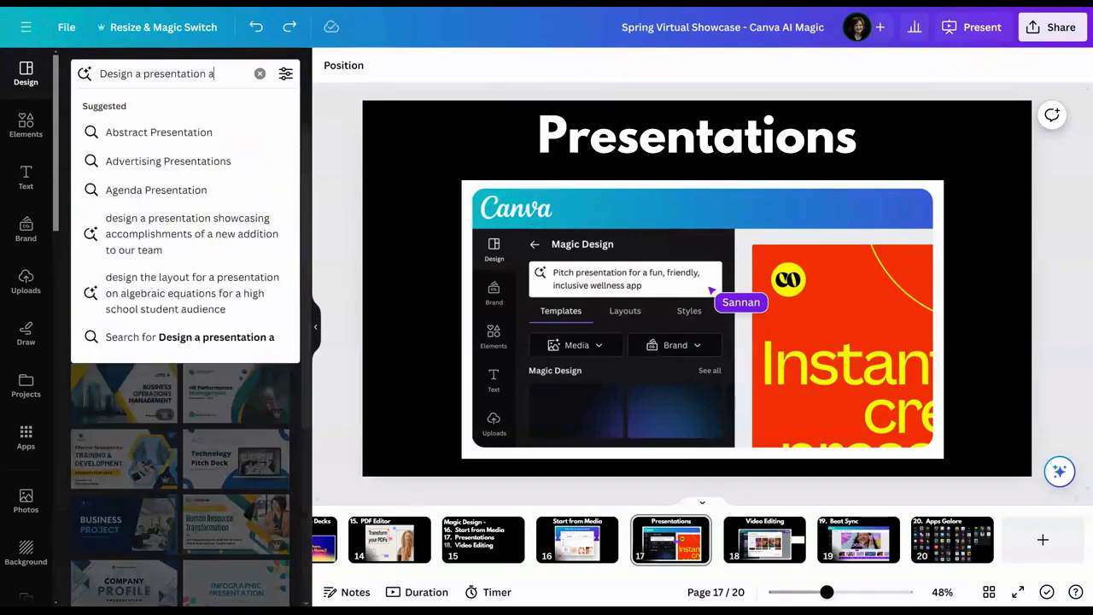
pyautogui.write('bout using')
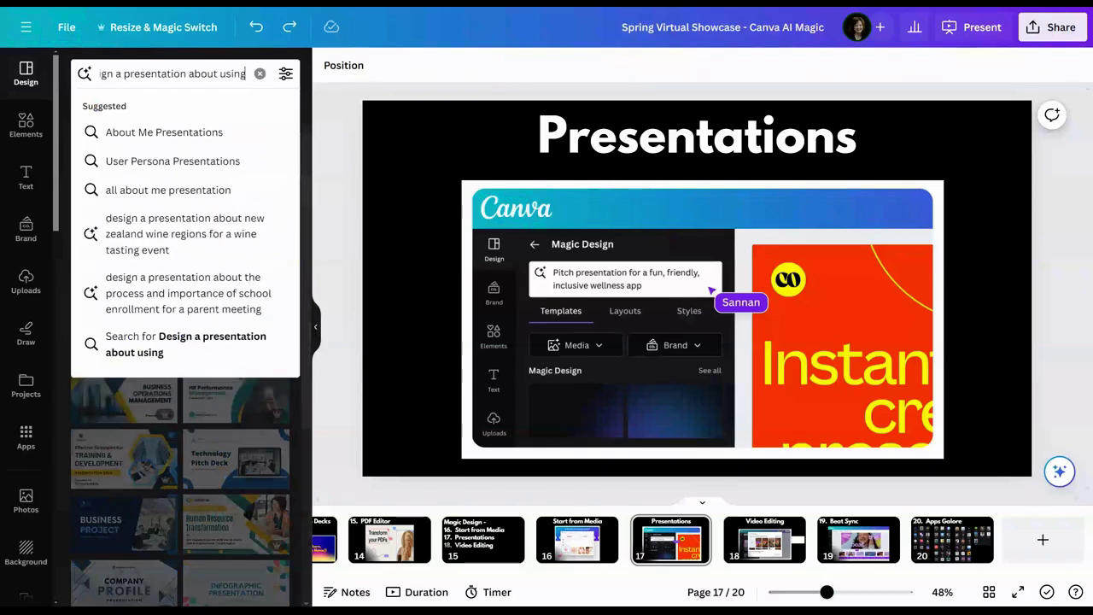
pyautogui.write(' Canva')
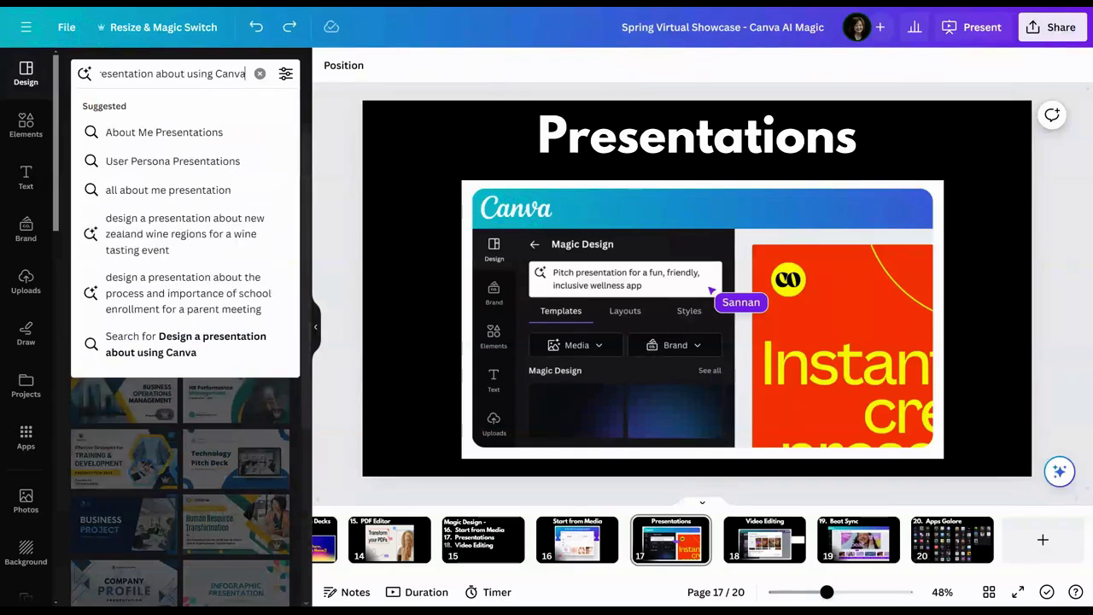
pyautogui.write(' in the')
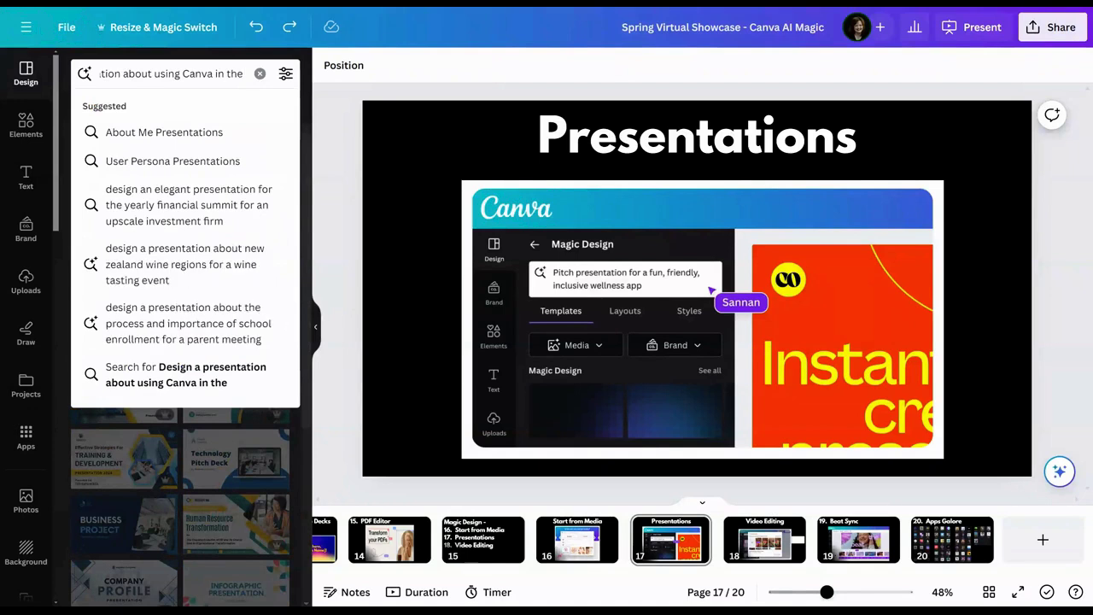
pyautogui.write(' library')
pyautogui.press('Return')
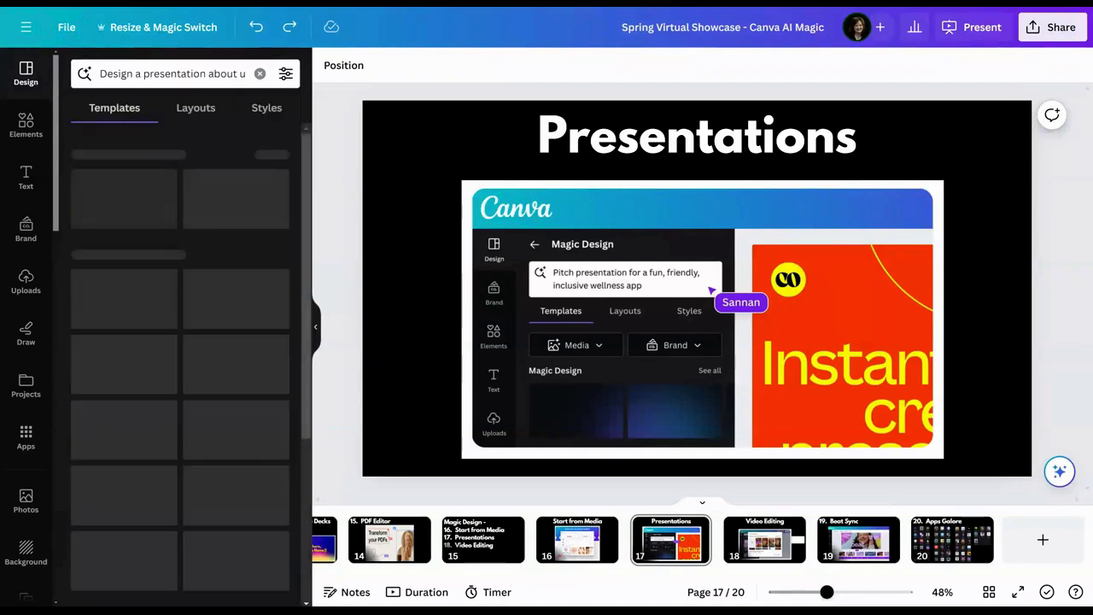